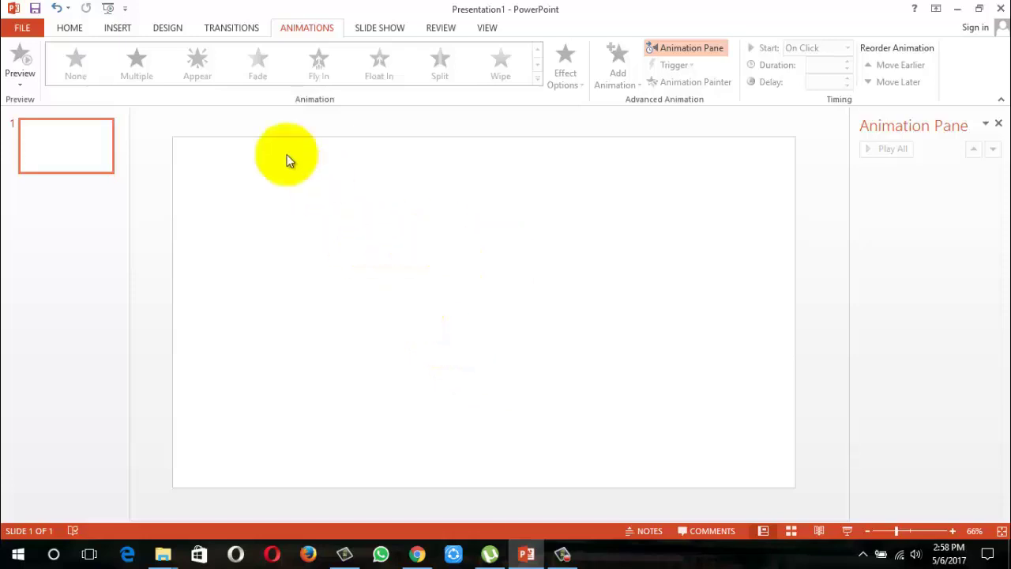
Step: Draw a tall, narrow blue triangle near the slide's left edge
click(72, 28)
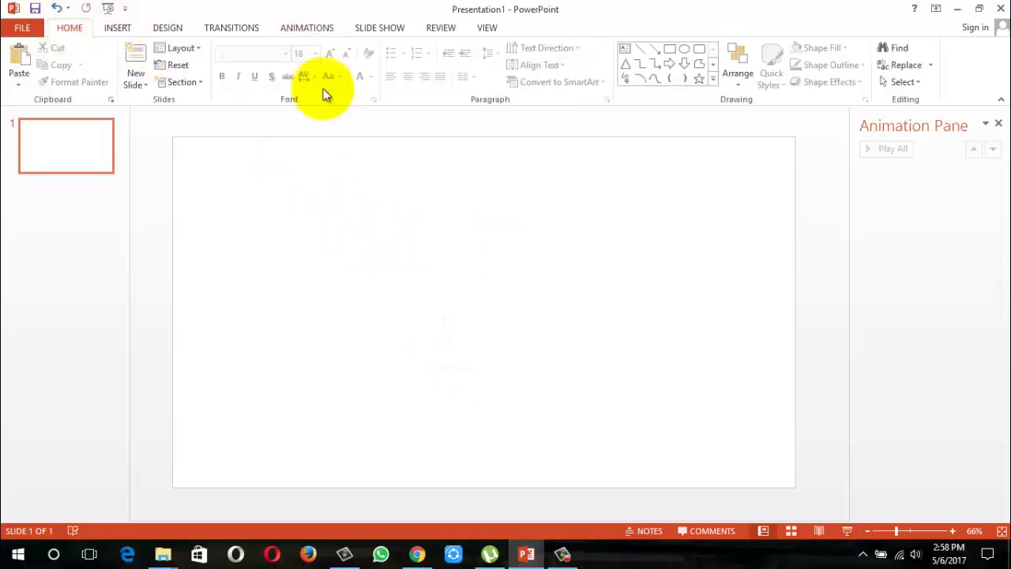
click(625, 63)
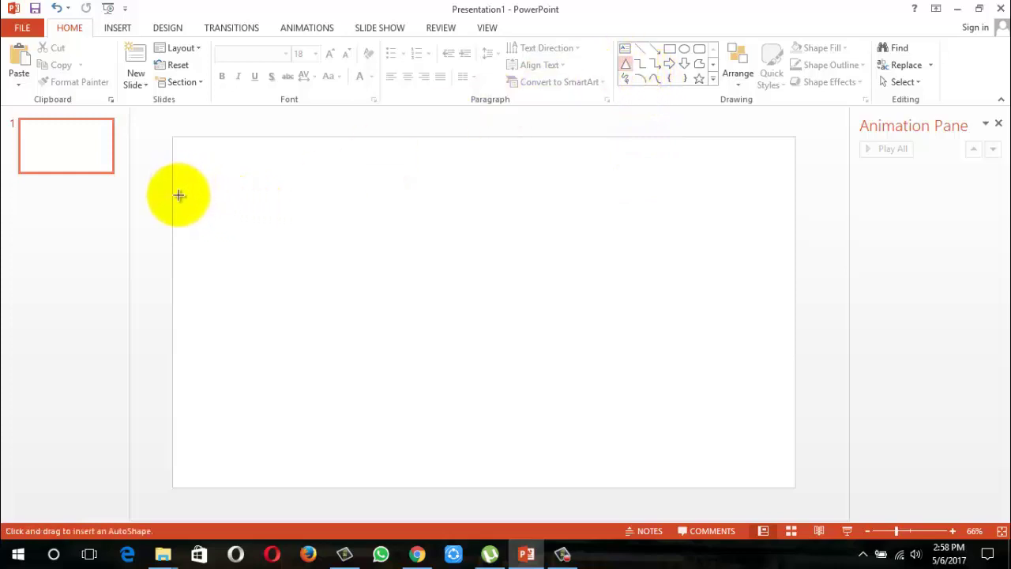
drag(175, 195, 207, 308)
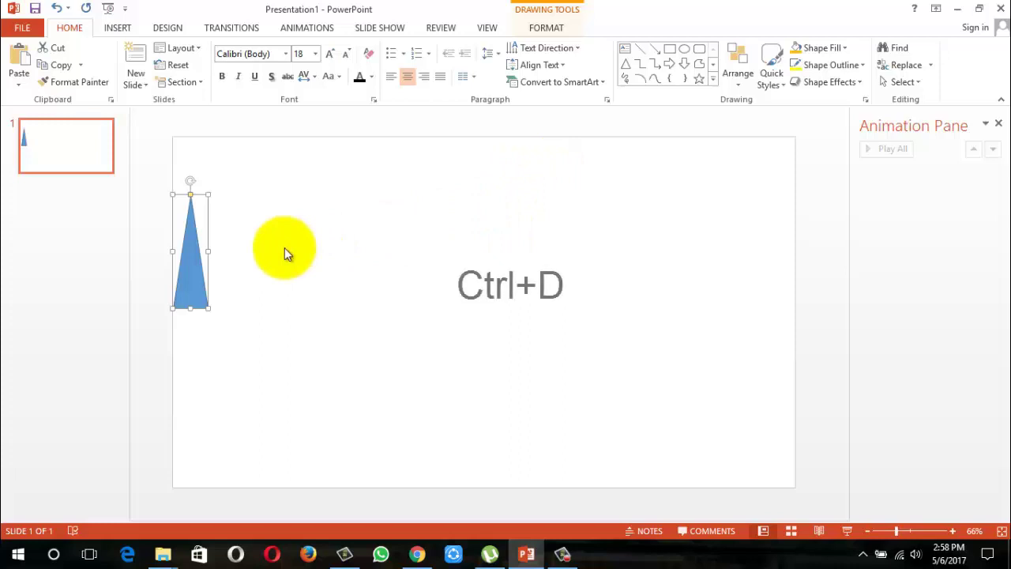
Step: Duplicate the triangle, flip the copy vertically and place it beneath the original
key(ctrl+d)
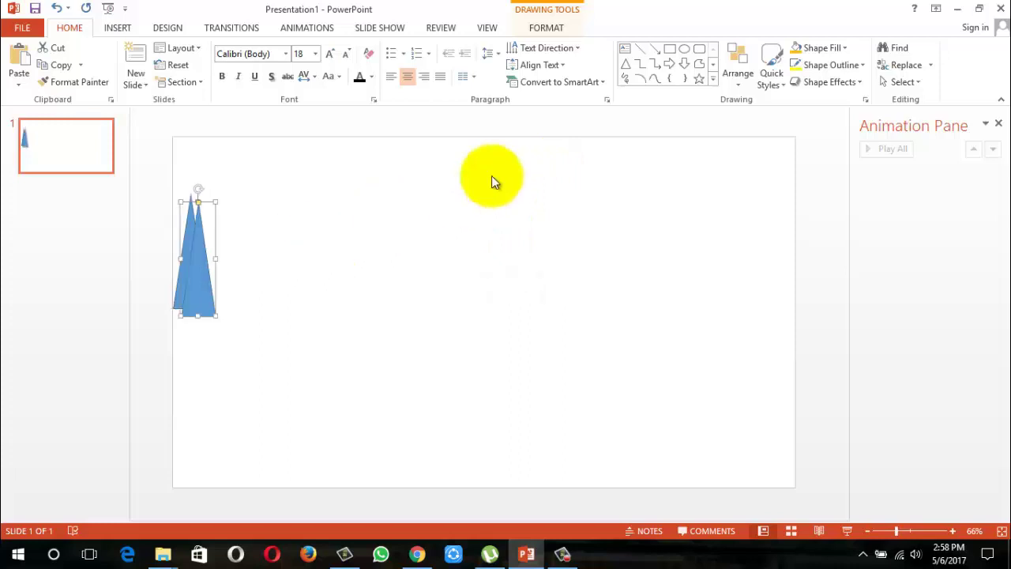
click(740, 77)
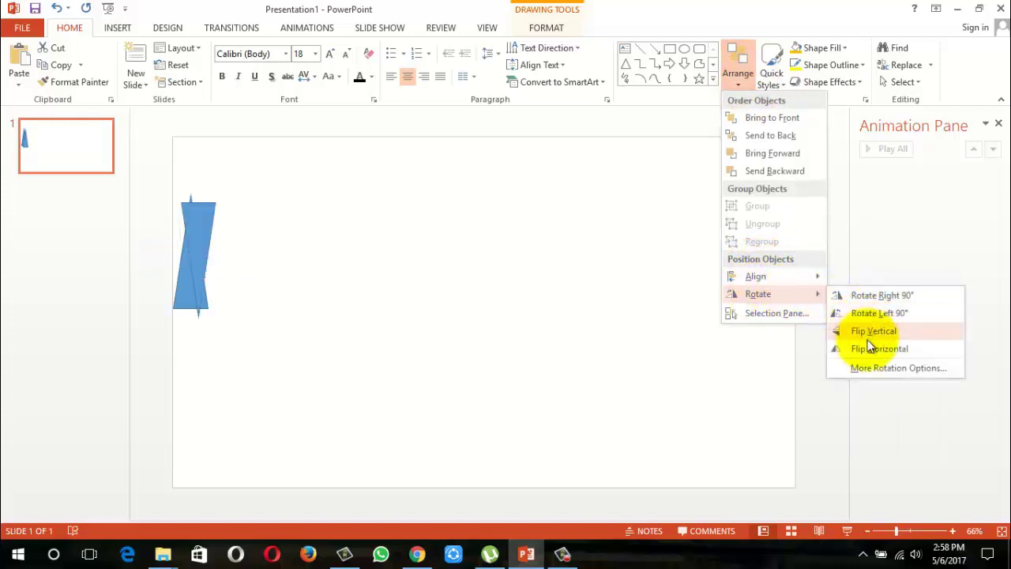
mouse_move(759, 293)
click(867, 332)
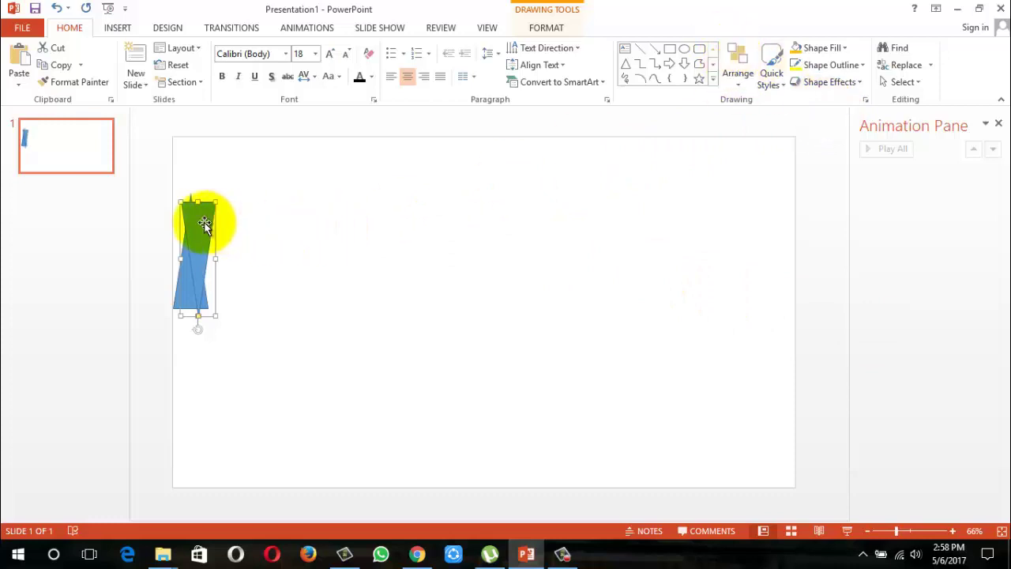
drag(203, 223, 197, 327)
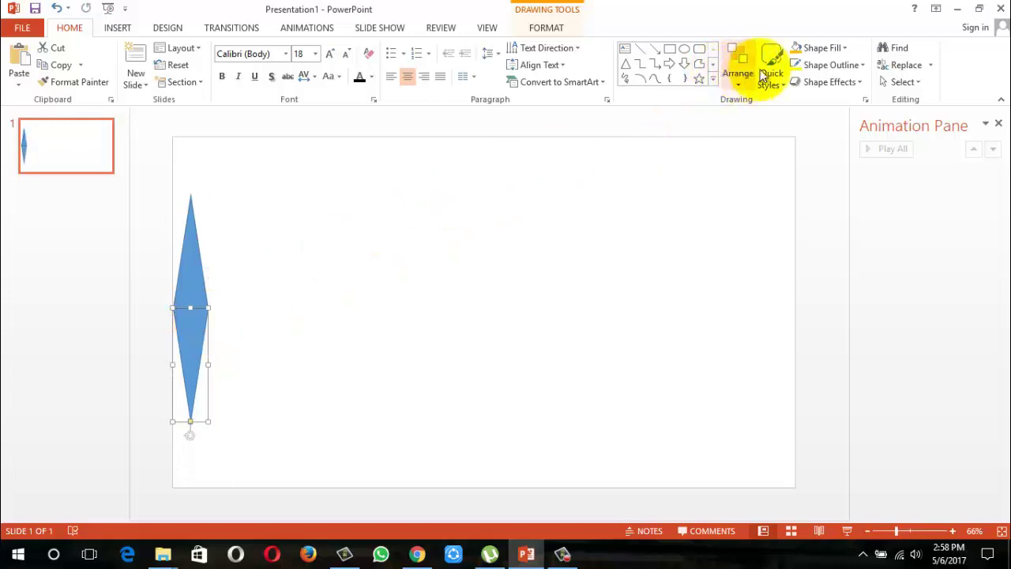
Step: Set the lower triangle to No Fill and No Outline
click(828, 49)
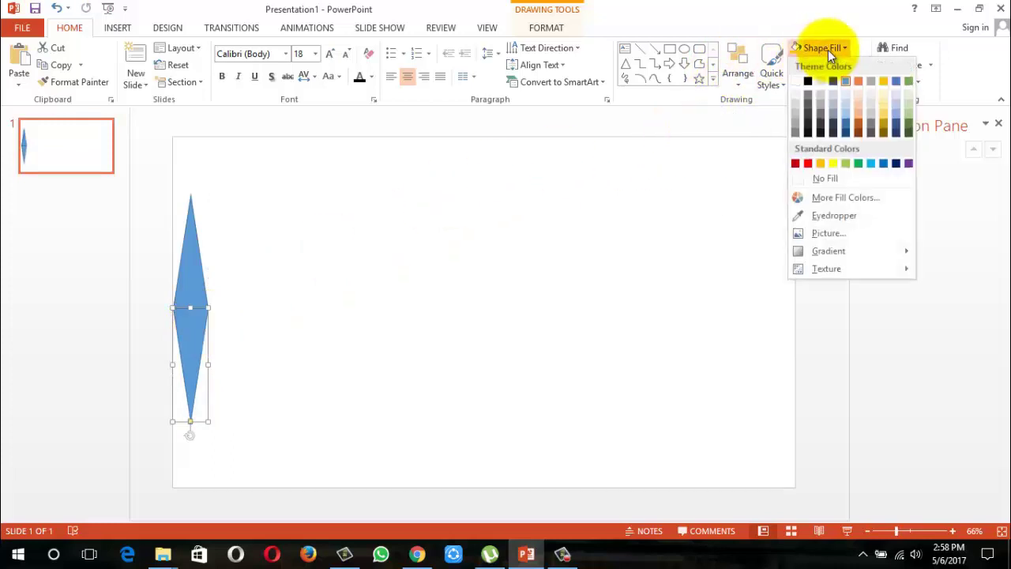
click(825, 177)
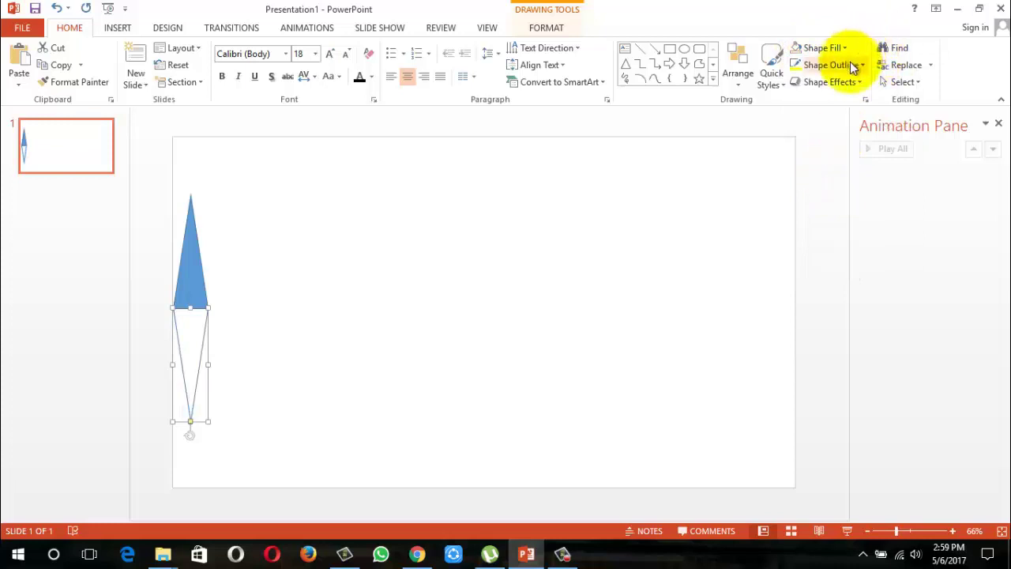
click(853, 67)
click(814, 199)
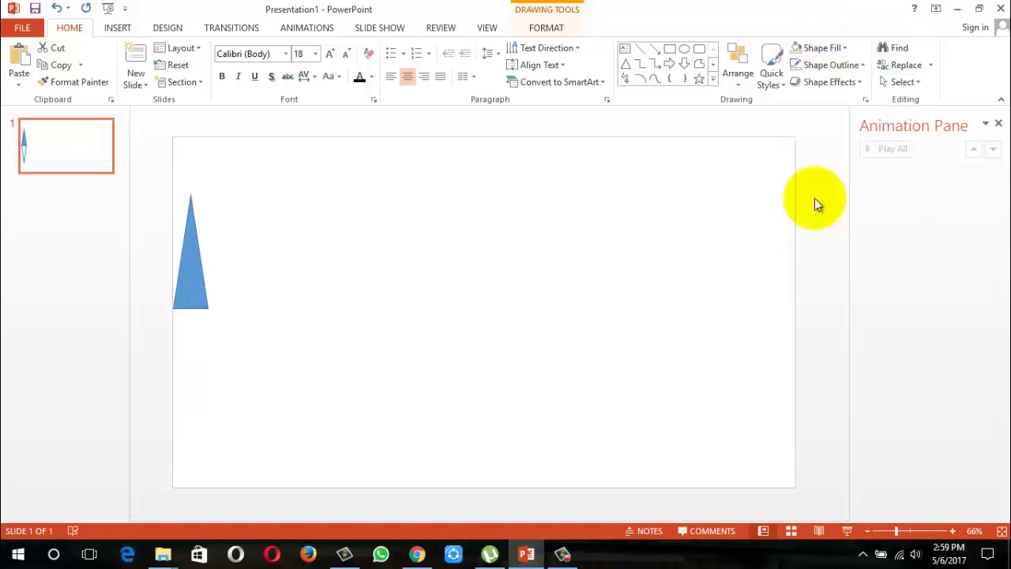
Step: Group the invisible lower triangle with the blue triangle into one needle
shift+click(192, 270)
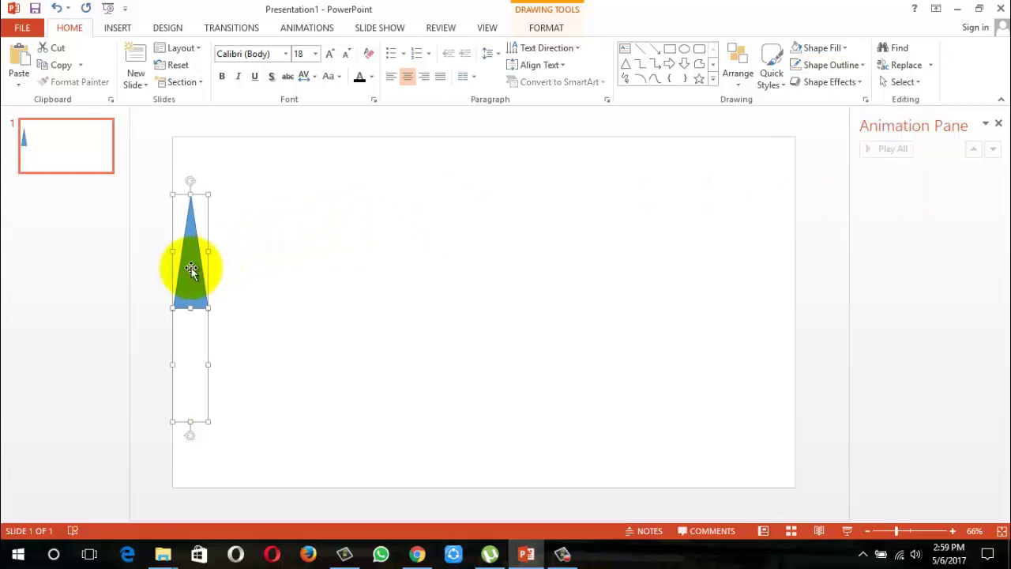
shift+click(184, 347)
shift+click(184, 348)
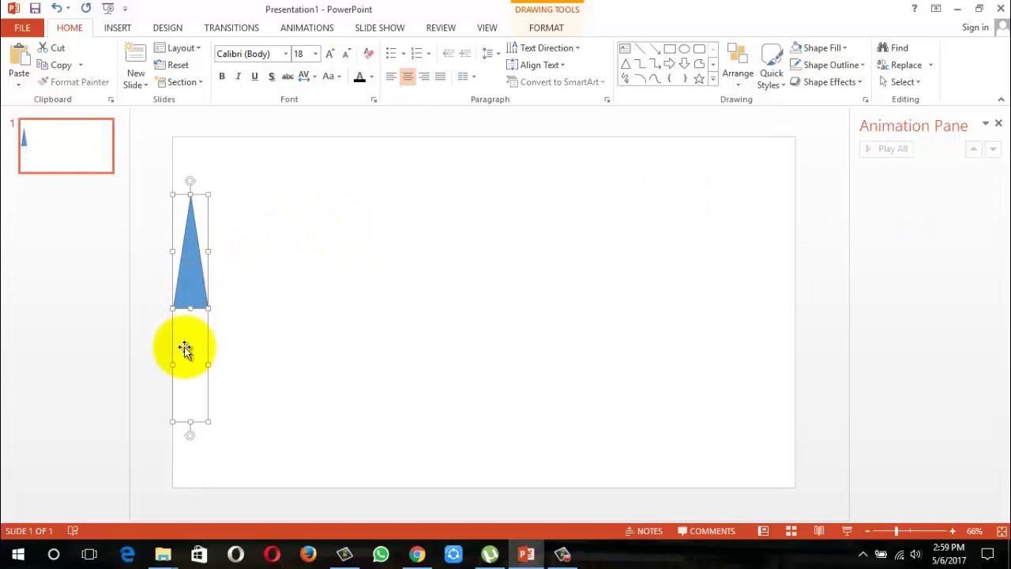
key(ctrl+g)
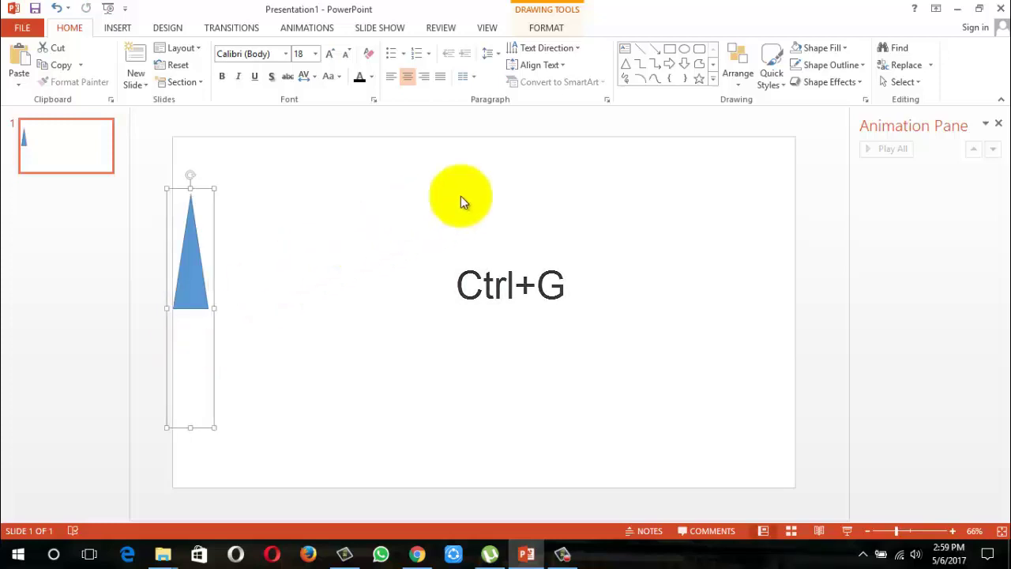
Step: Draw a blue oval circle over the triangle's base to make a pin-shaped needle
click(685, 56)
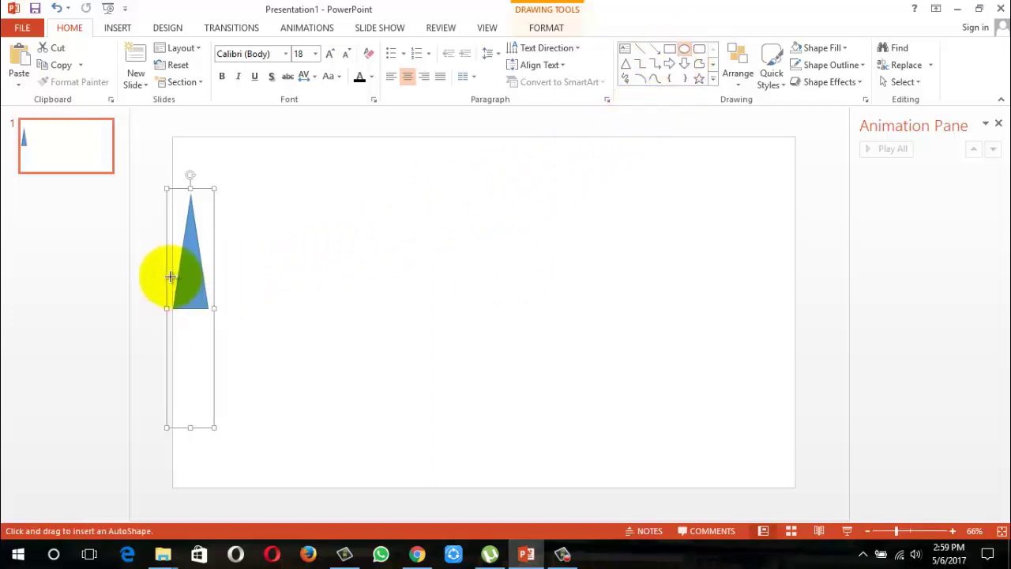
drag(171, 276, 227, 338)
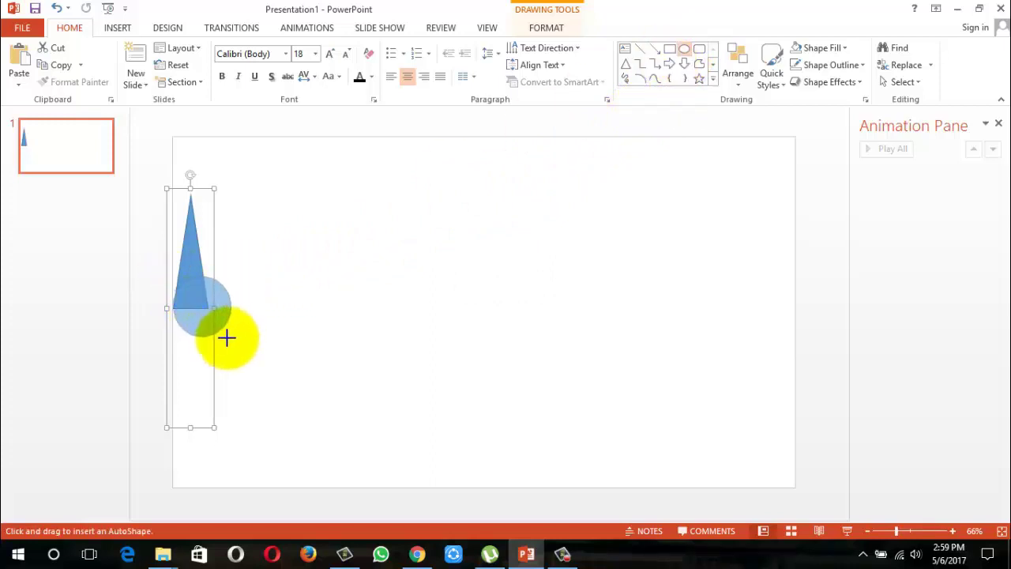
drag(224, 337, 217, 335)
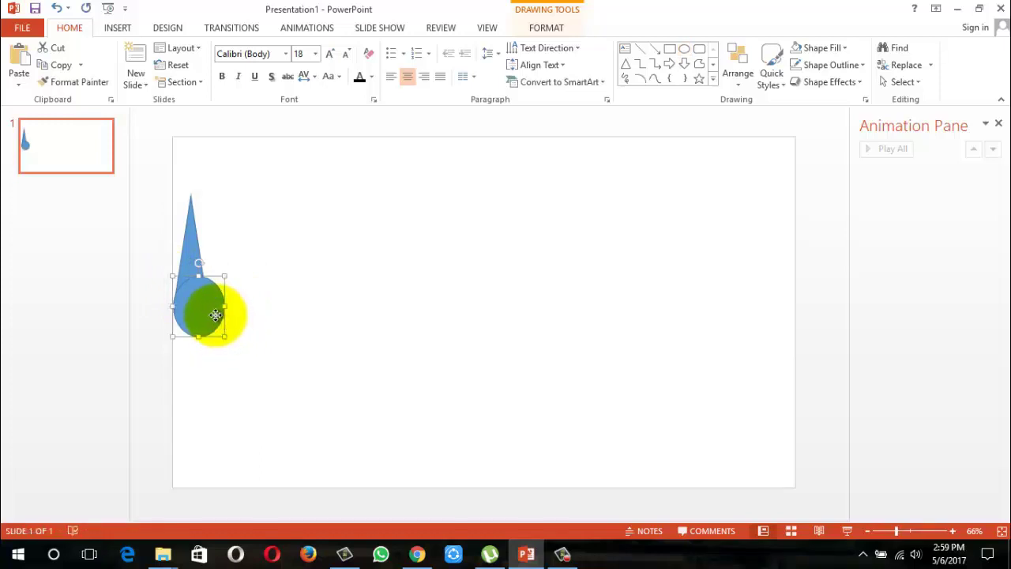
click(209, 316)
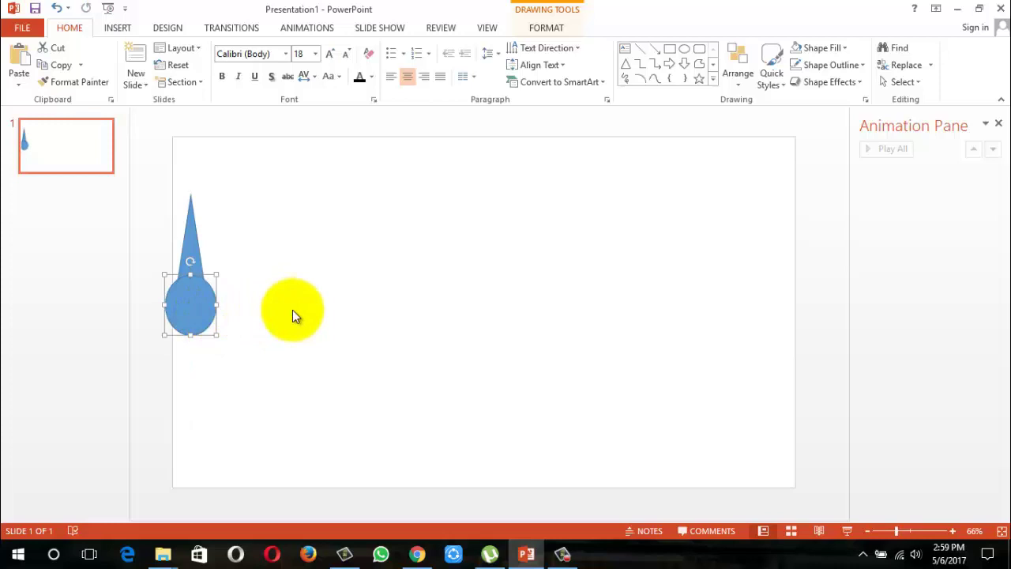
click(292, 314)
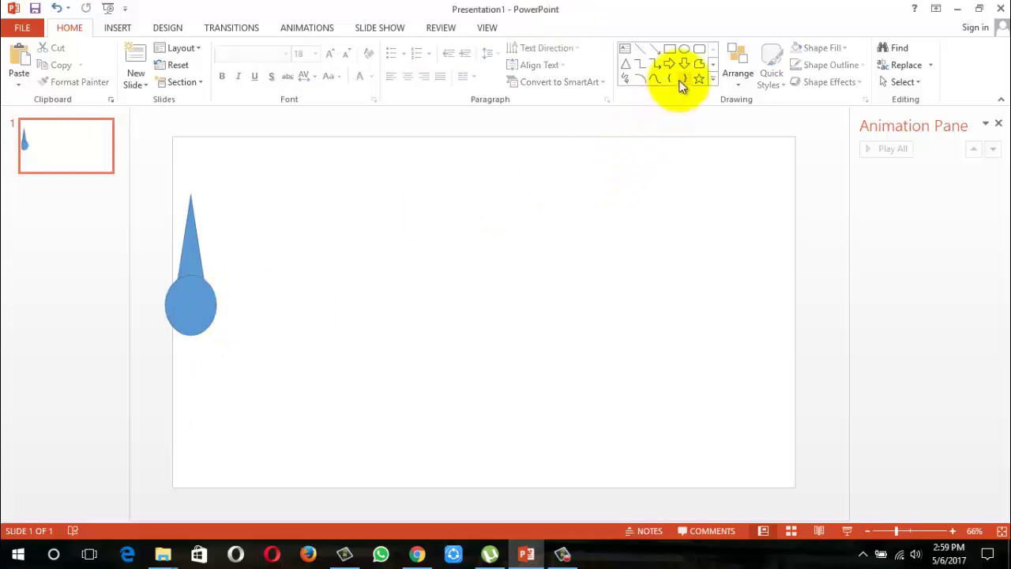
Step: Draw an arc and move it up and left above the needle's tip
click(646, 81)
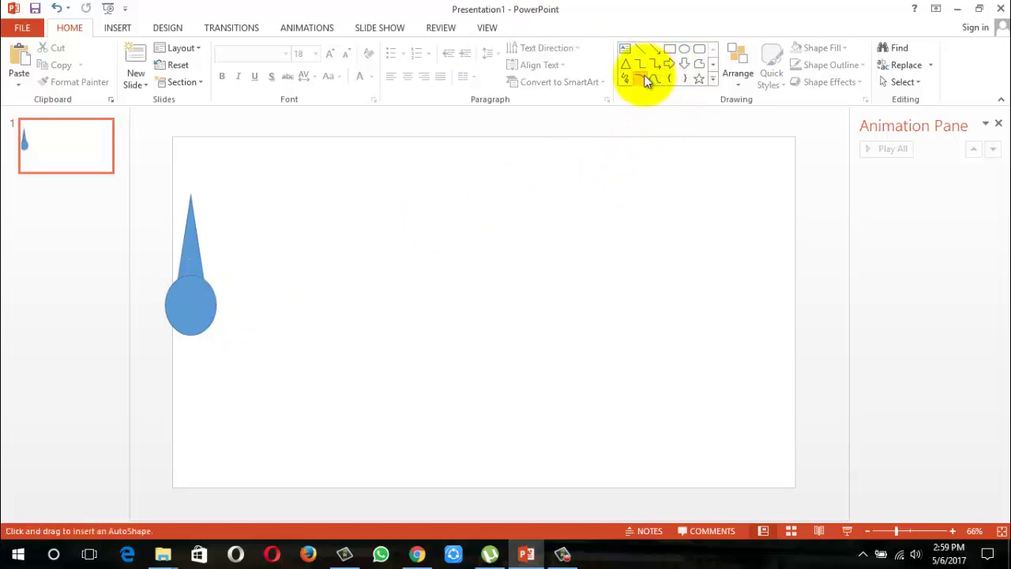
mouse_move(320, 178)
mouse_down()
mouse_move(487, 306)
mouse_move(523, 377)
mouse_up()
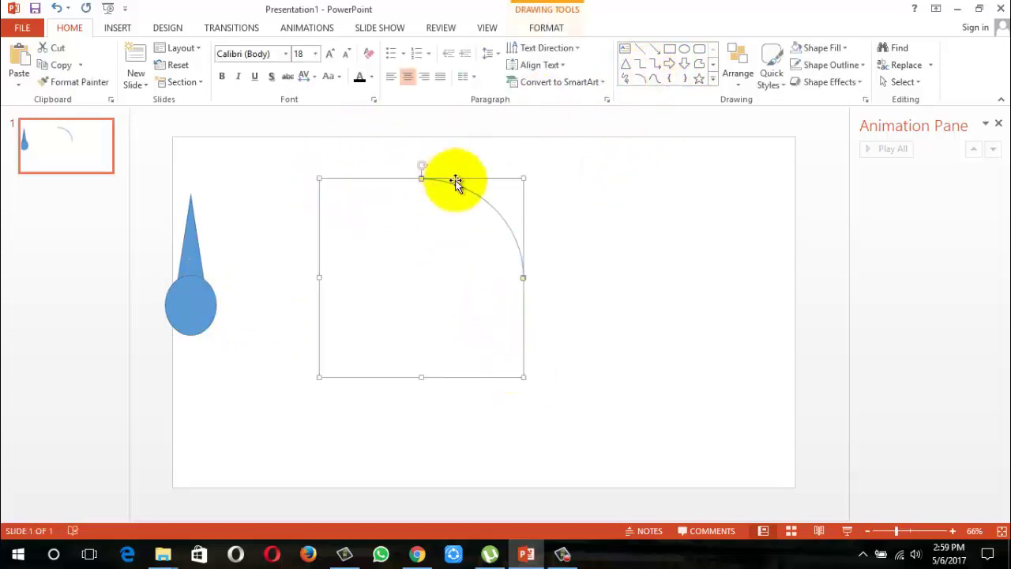
drag(447, 182, 214, 175)
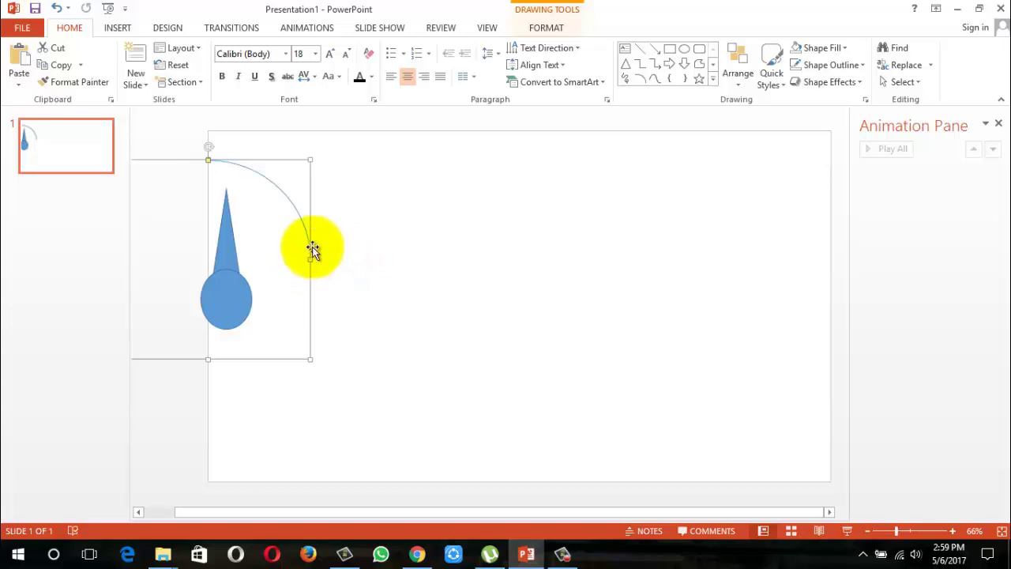
Step: Adjust the arc's fill and outline settings, then deselect it
click(830, 53)
click(729, 151)
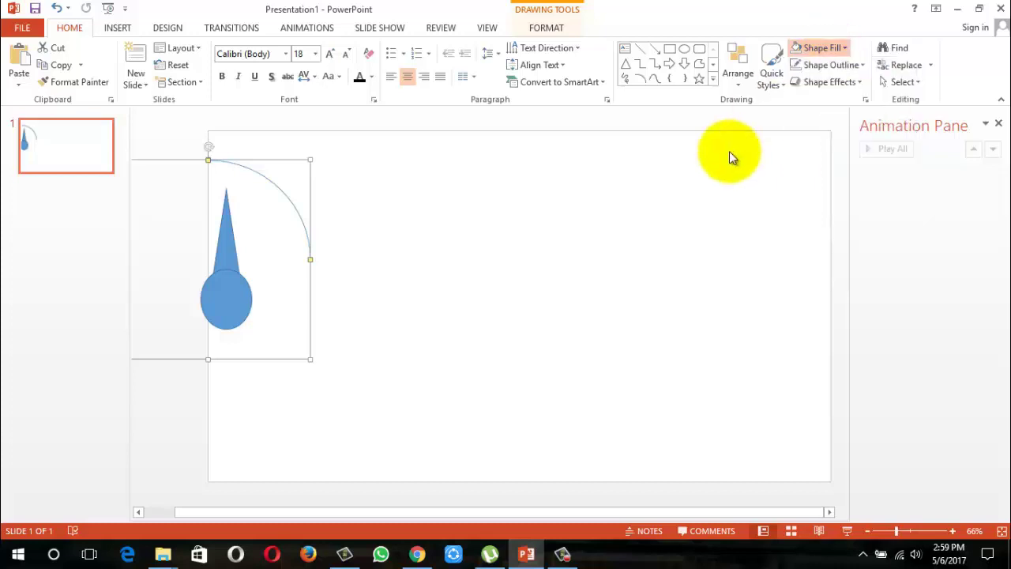
click(842, 65)
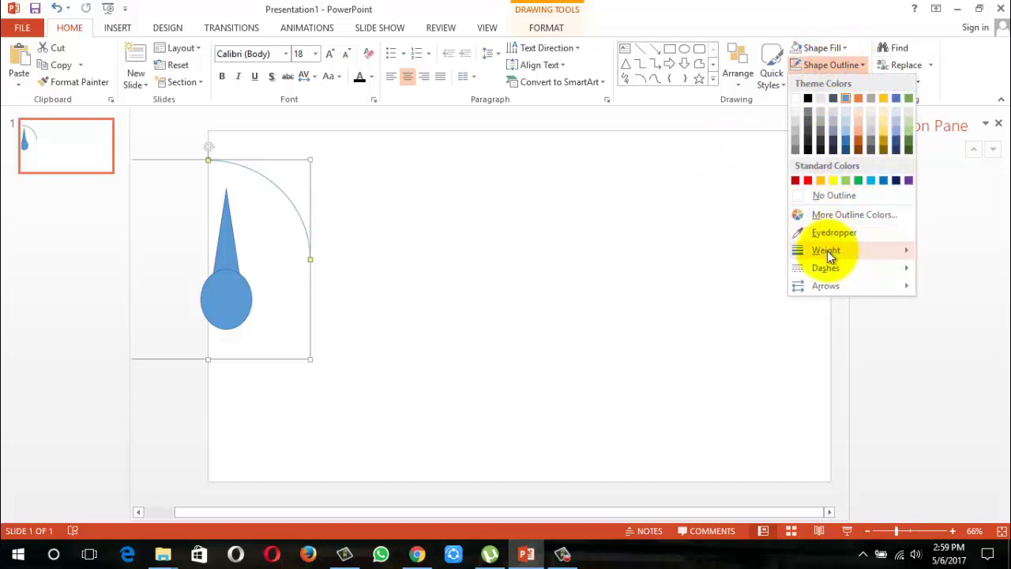
mouse_move(826, 249)
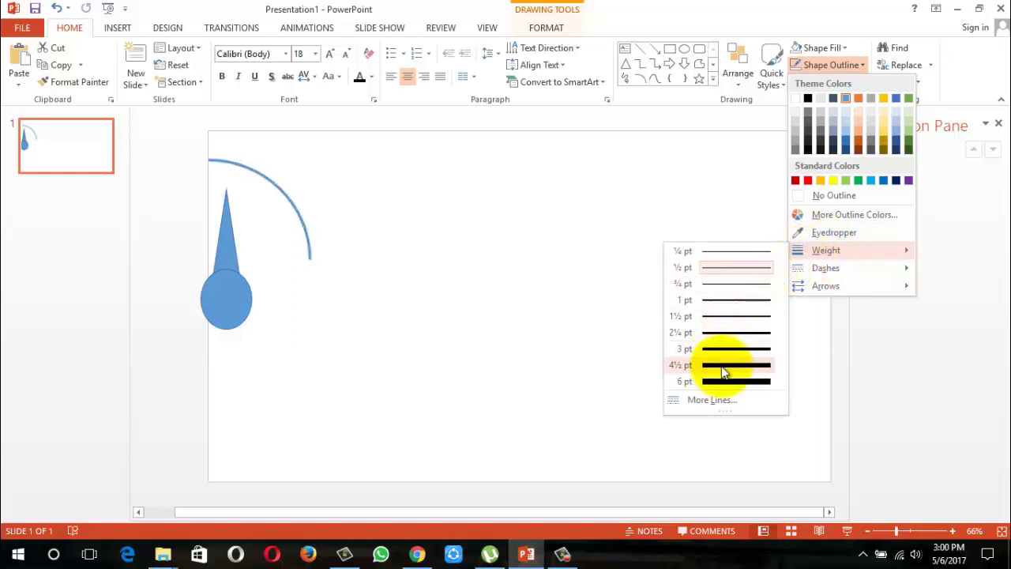
key(Escape)
key(Escape)
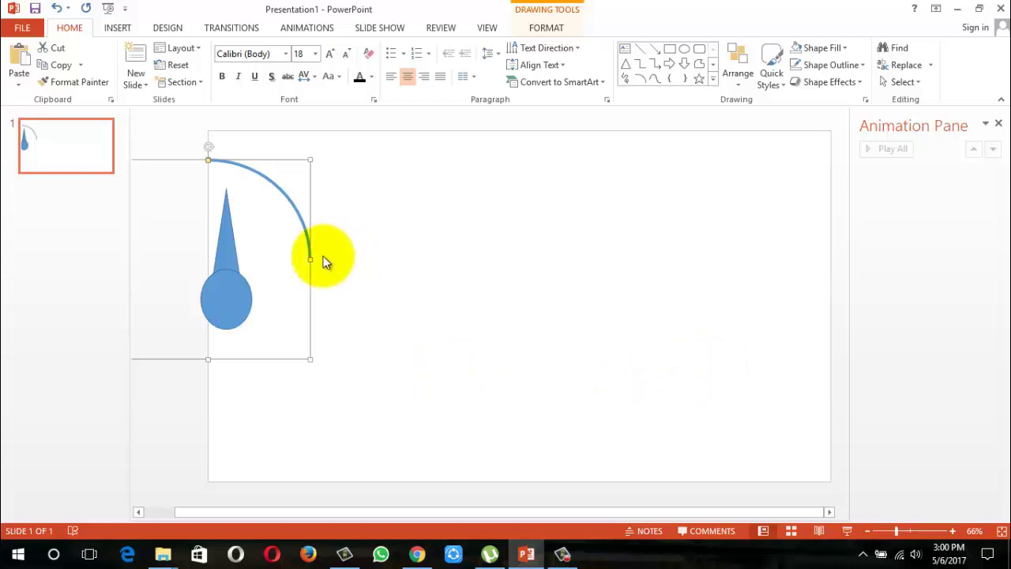
click(315, 160)
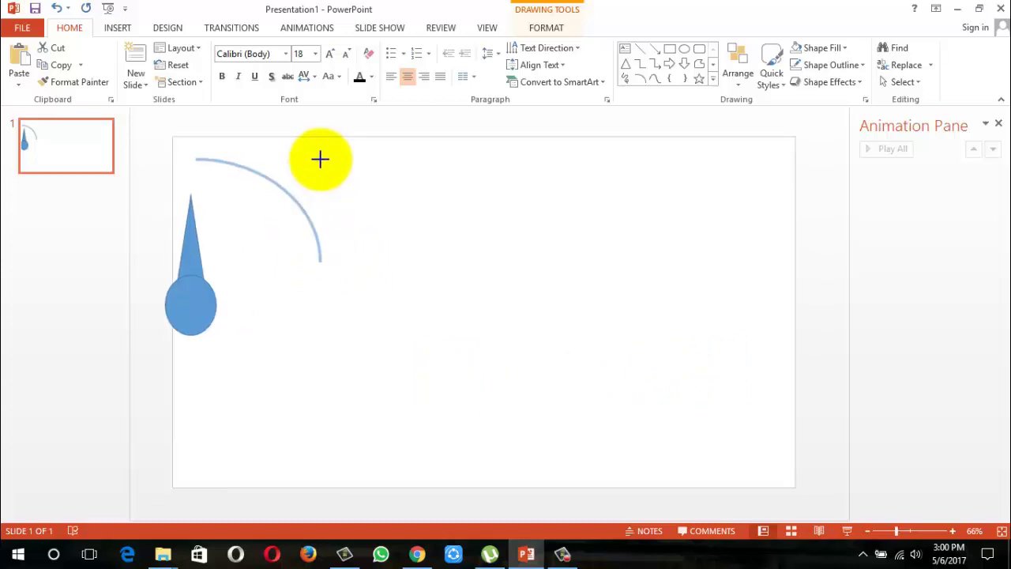
Step: Reshape the arc into a half-circle curving from above the needle around its right side
click(313, 158)
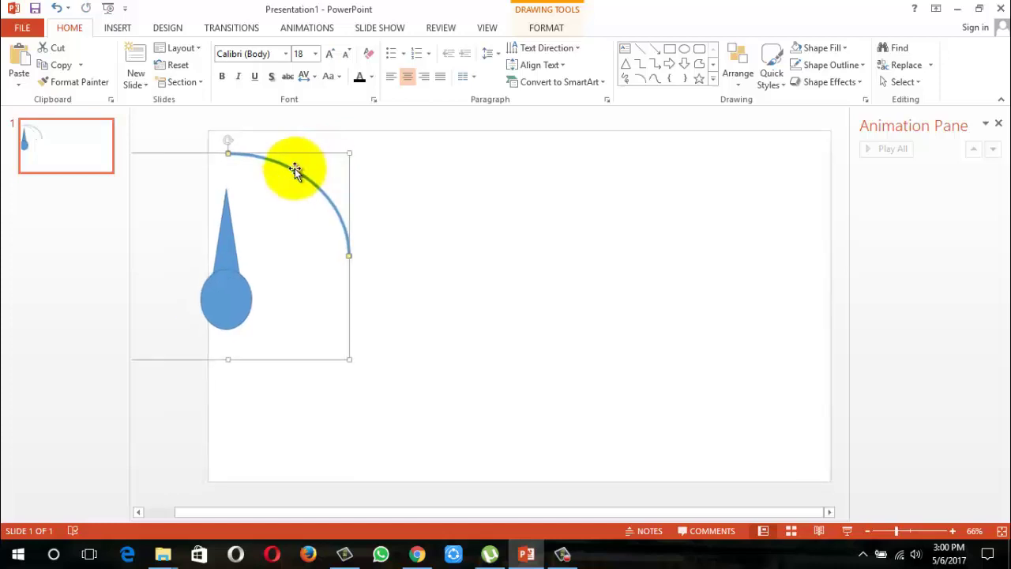
drag(293, 169, 244, 190)
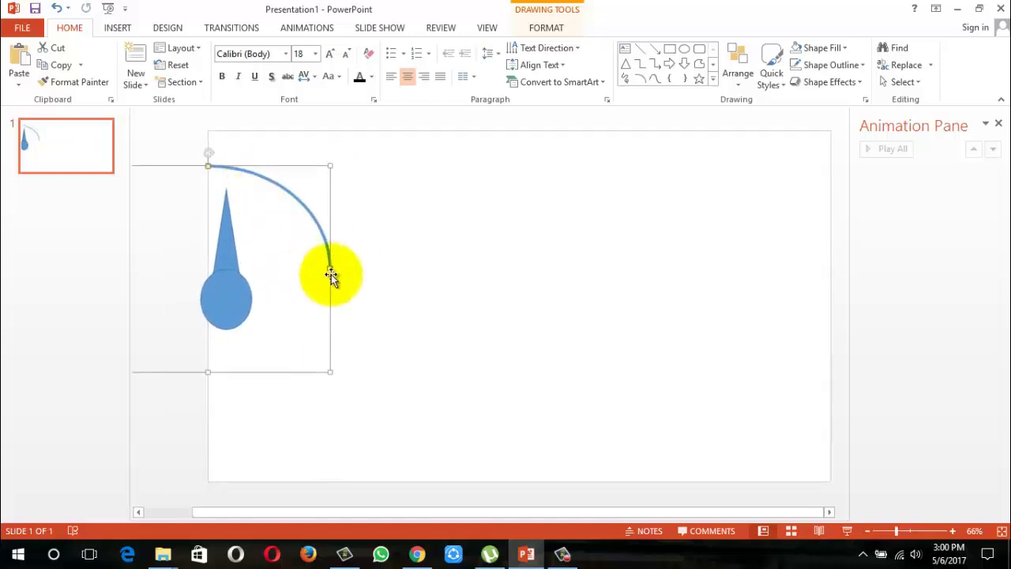
mouse_move(331, 270)
mouse_down()
mouse_move(237, 432)
mouse_move(175, 455)
mouse_up()
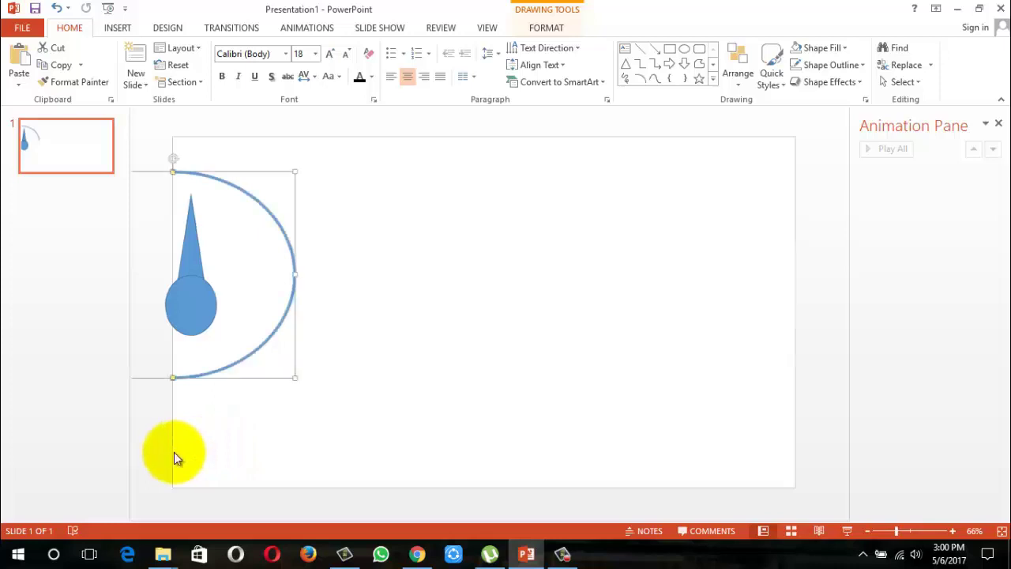
drag(328, 371, 298, 462)
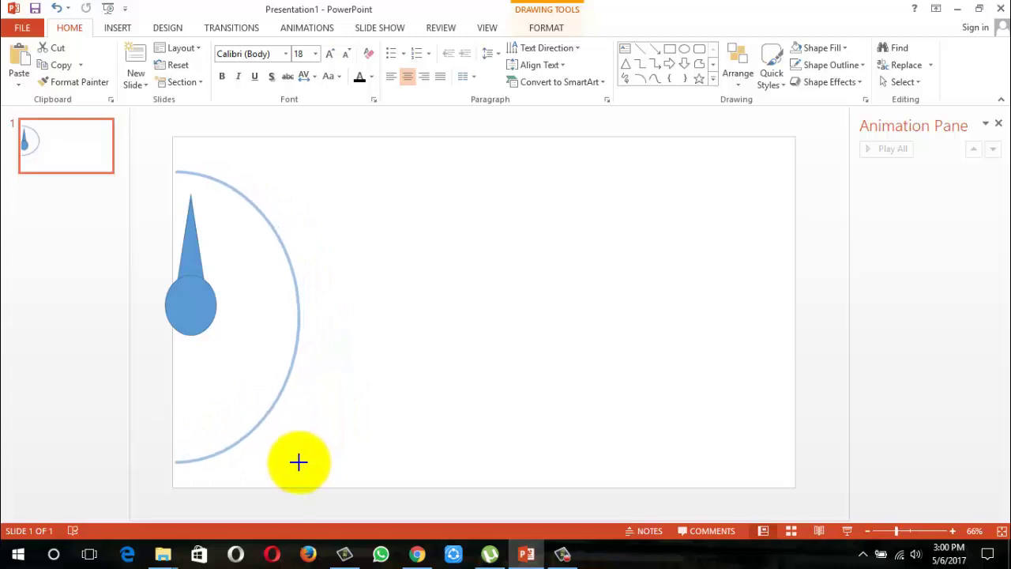
drag(300, 469, 299, 464)
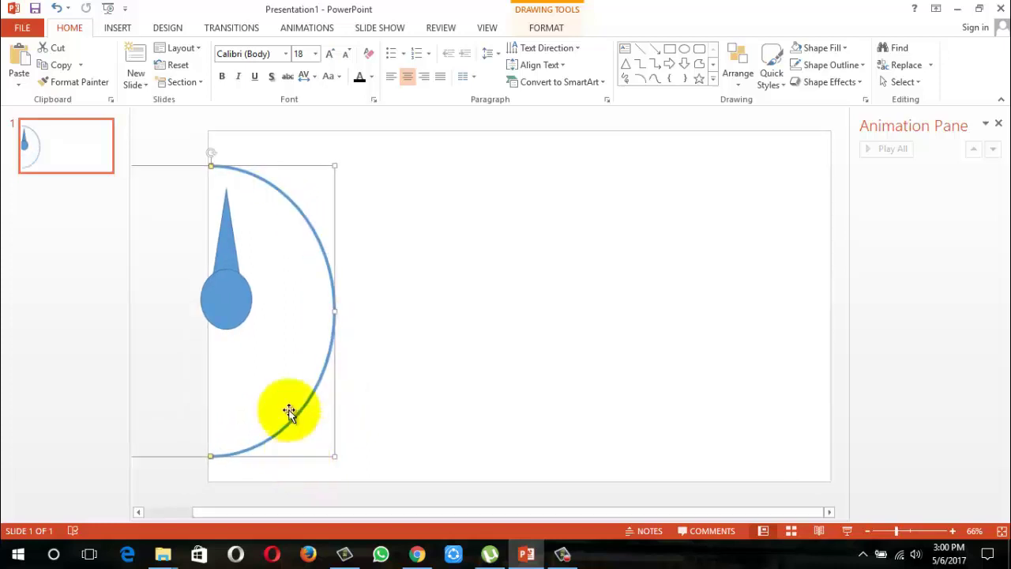
Step: Rotate the needle clockwise so it points up-right toward the arc
click(234, 226)
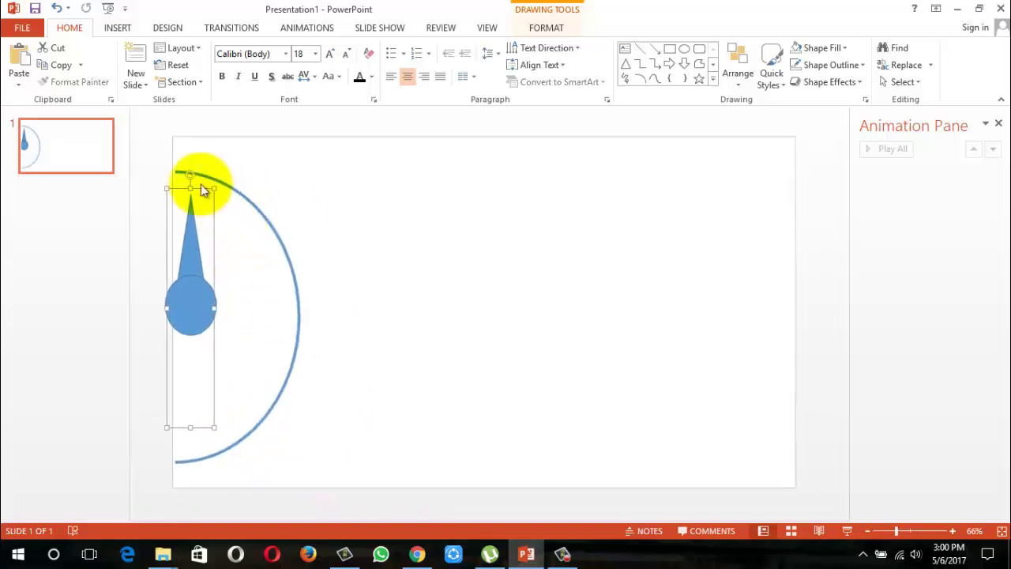
drag(192, 174, 266, 207)
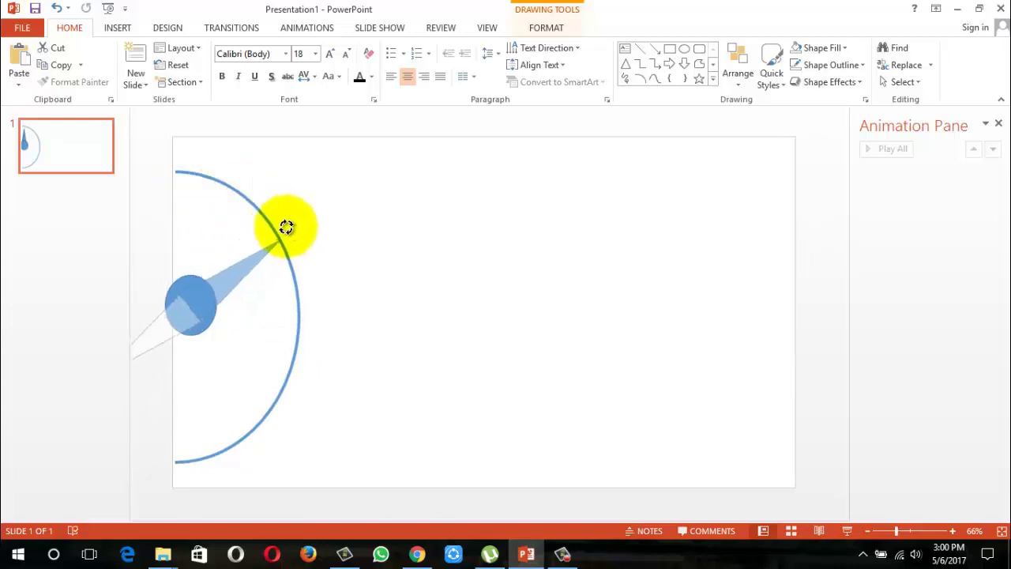
drag(266, 207, 271, 214)
Step: Shift the arc left around the needle and rotate the needle to point right
click(322, 257)
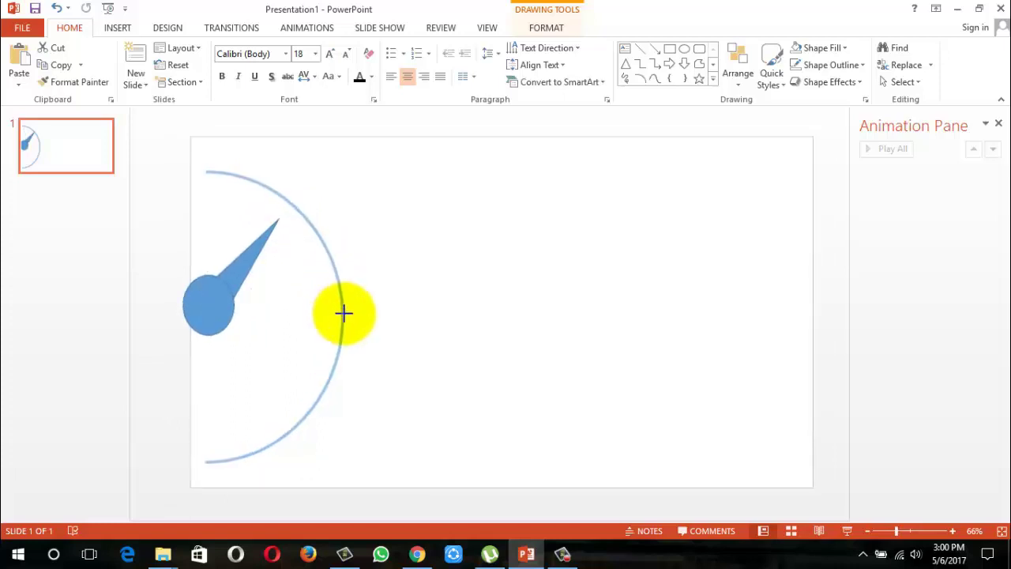
drag(339, 313, 345, 311)
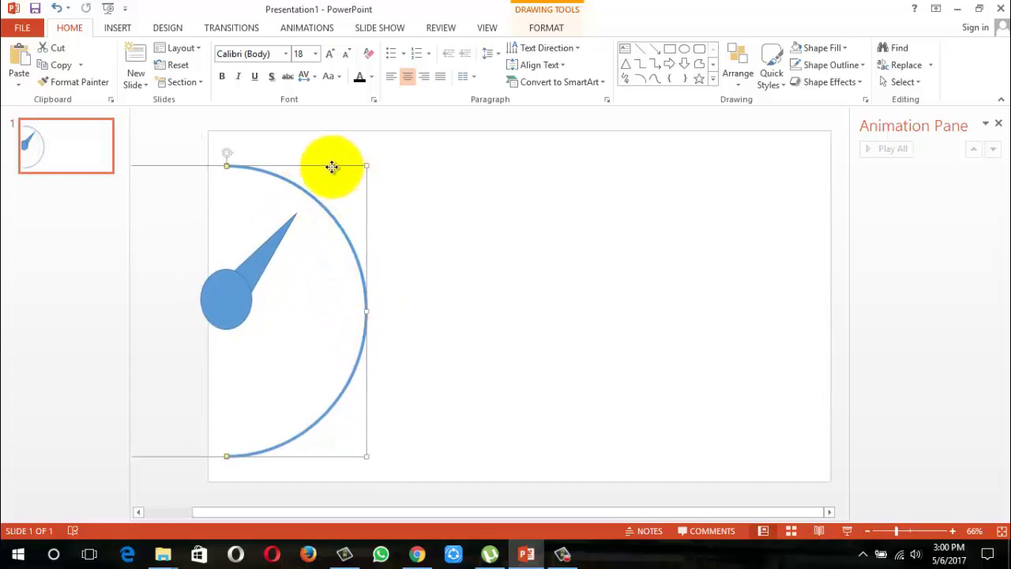
drag(331, 166, 303, 172)
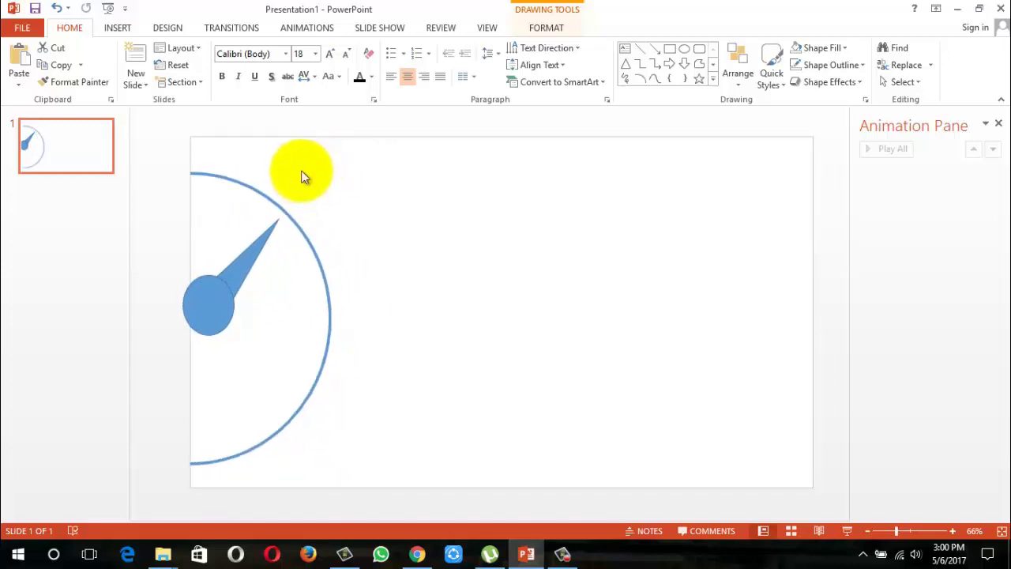
drag(303, 176, 301, 171)
click(271, 248)
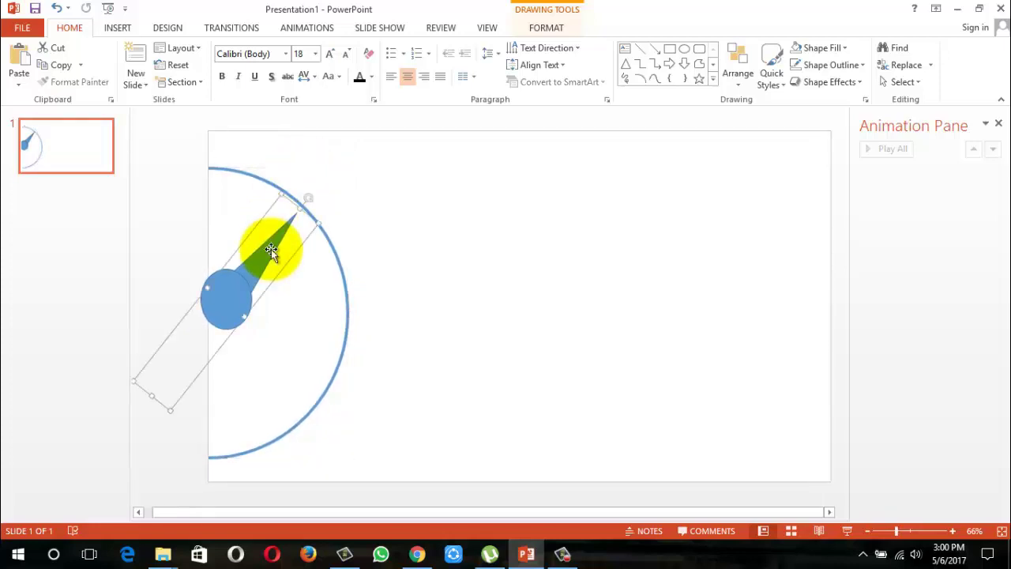
mouse_move(308, 198)
mouse_down()
mouse_move(373, 240)
mouse_move(369, 475)
mouse_move(216, 545)
mouse_move(324, 495)
mouse_move(368, 411)
mouse_move(384, 305)
mouse_up()
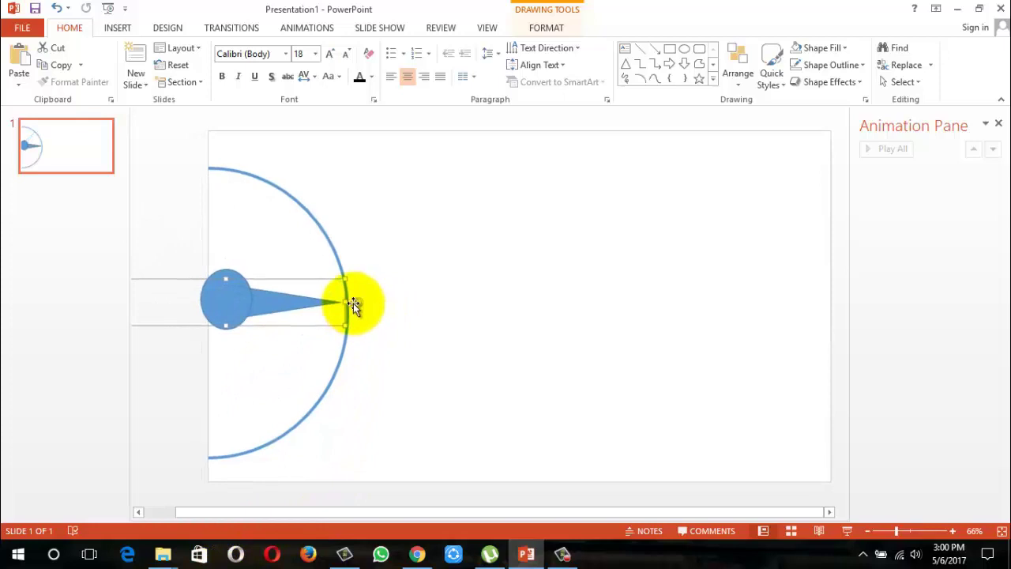
Step: Nudge the arc right, shrink it, and turn the needle to point straight up
click(336, 259)
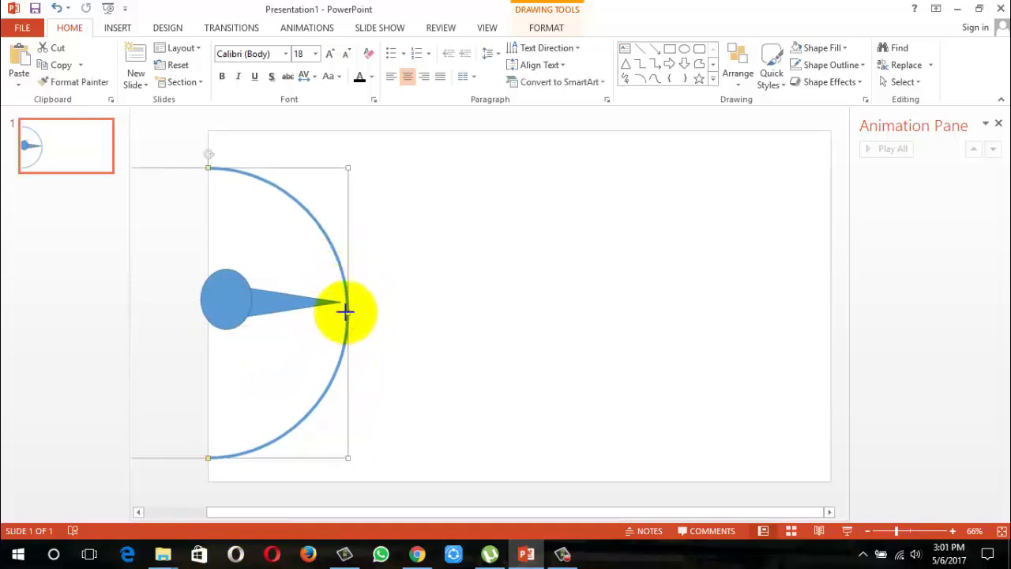
drag(345, 310, 366, 311)
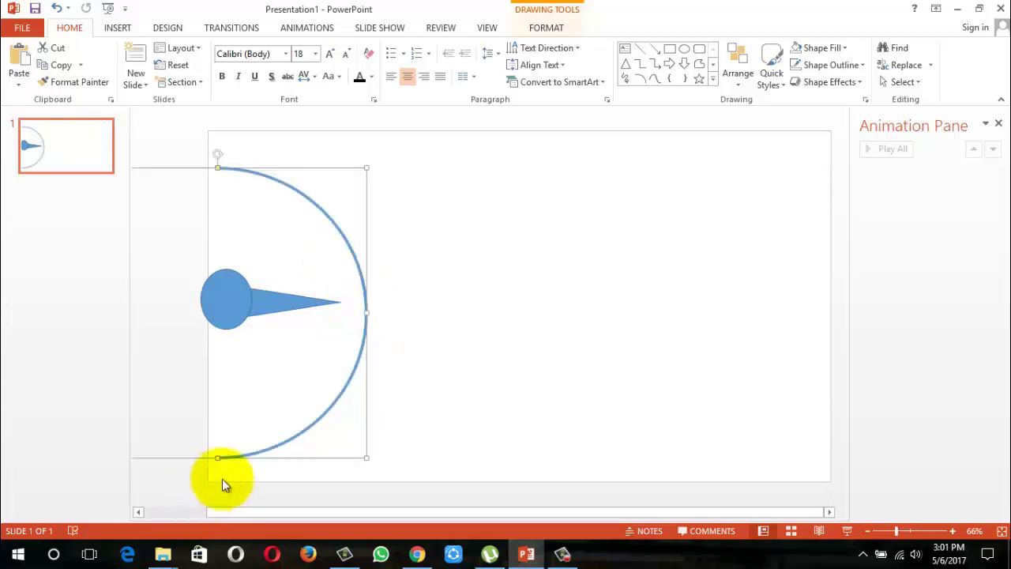
drag(363, 454, 357, 447)
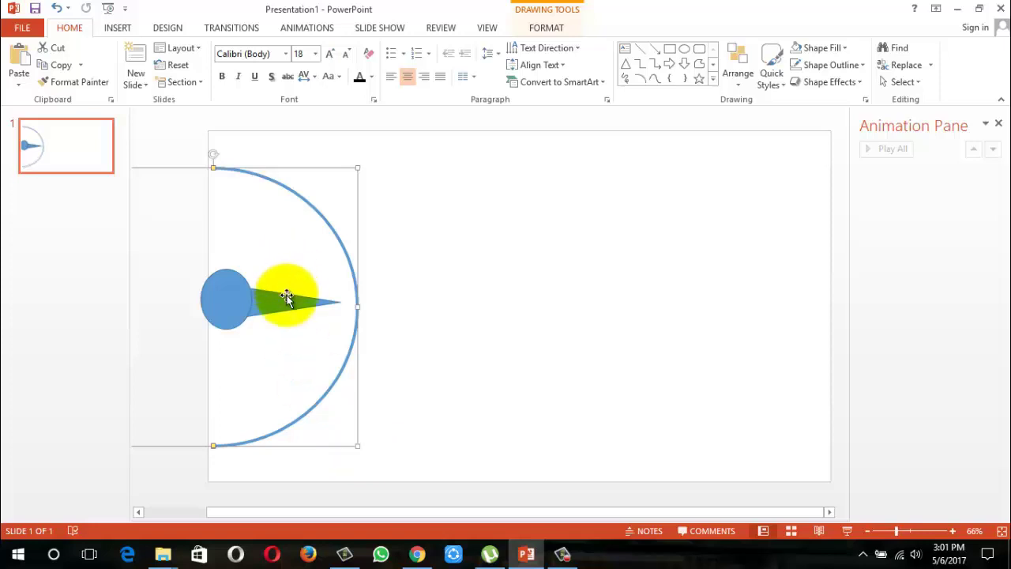
click(291, 298)
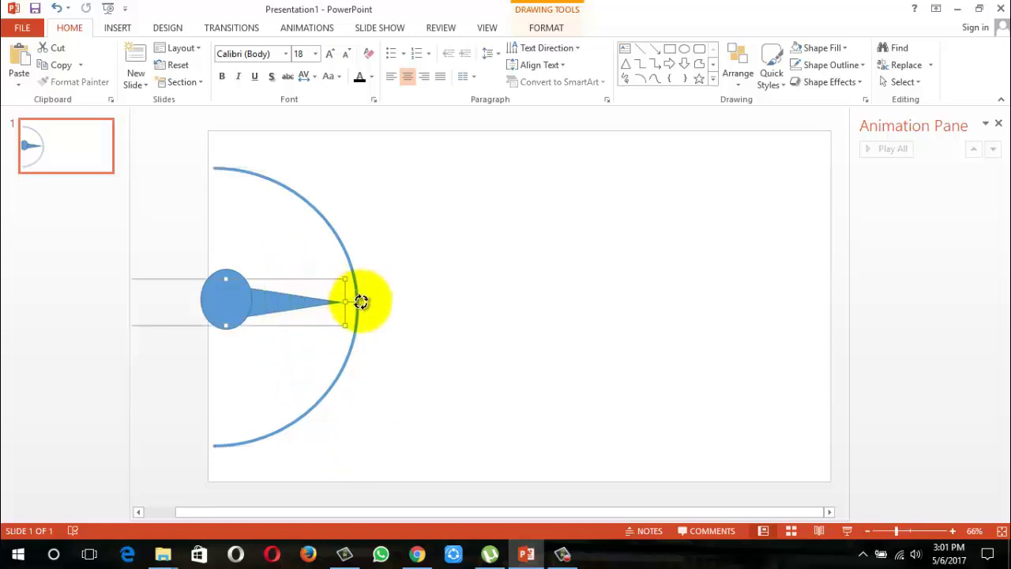
mouse_move(361, 299)
mouse_down()
mouse_move(220, 489)
mouse_move(319, 165)
mouse_up()
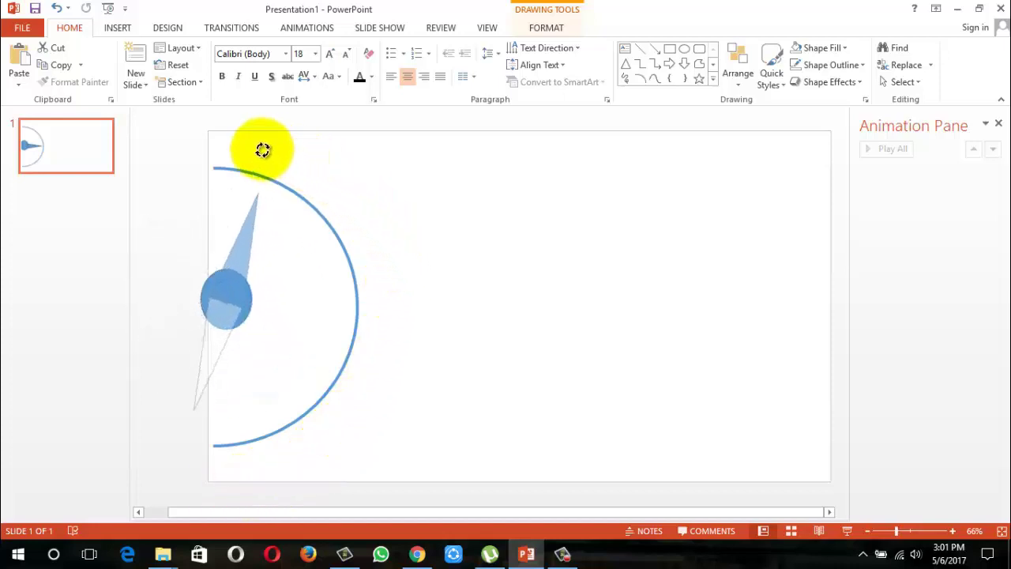
drag(319, 165, 216, 151)
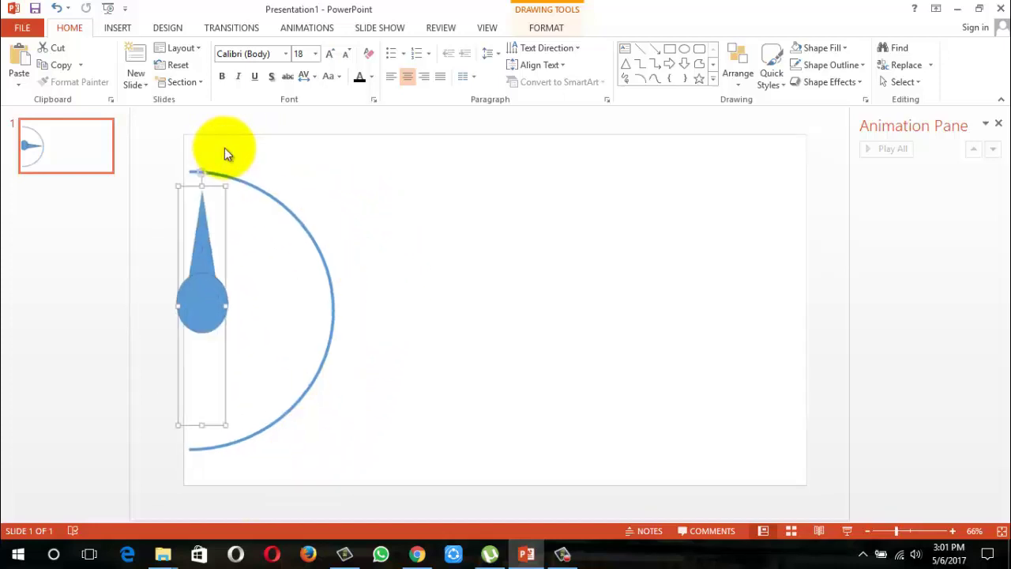
click(244, 382)
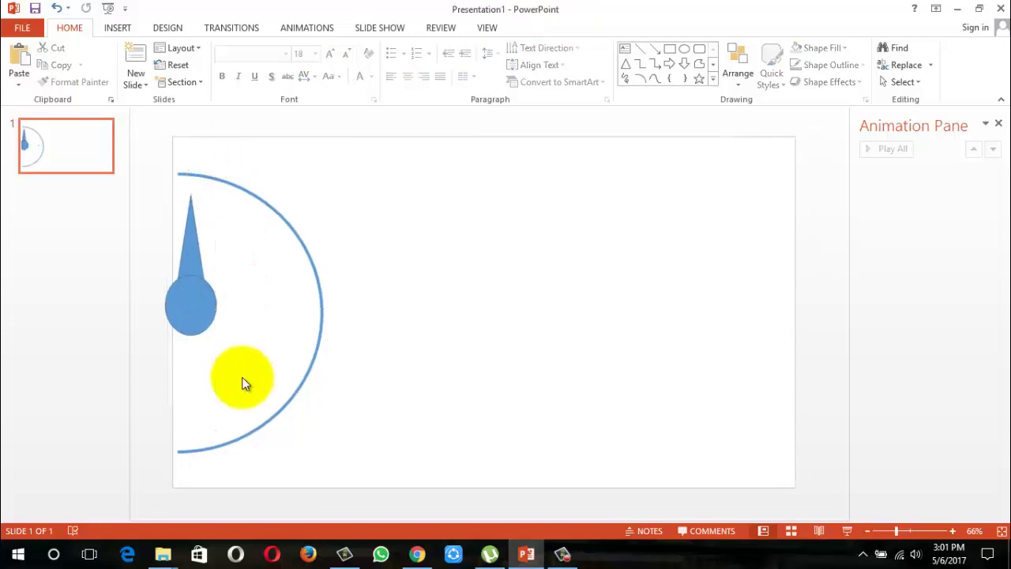
Step: Enlarge the arc and position the needle's round base on the dial's left edge
click(271, 413)
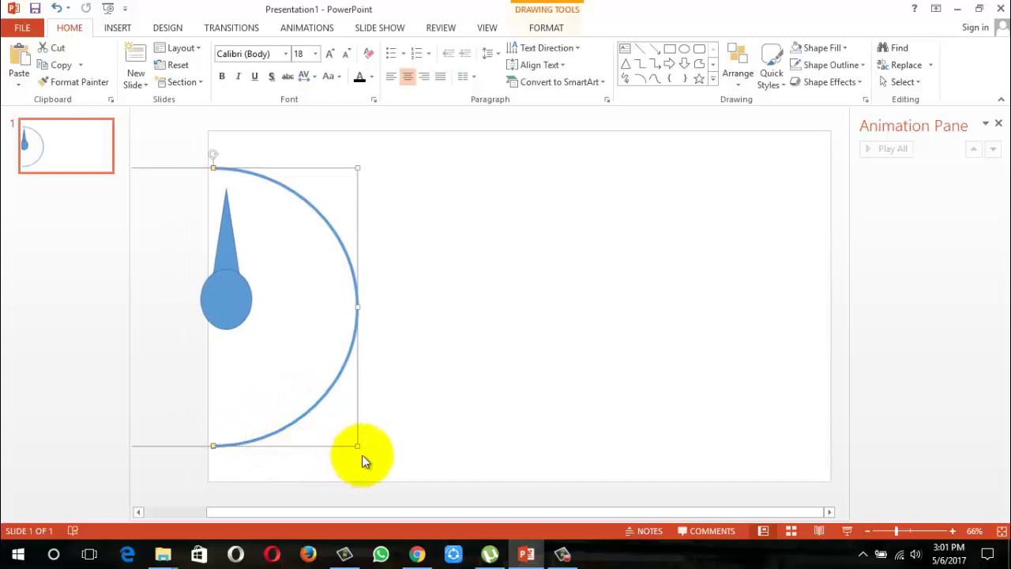
mouse_move(357, 445)
mouse_down()
mouse_move(312, 458)
mouse_move(334, 458)
mouse_up()
click(194, 266)
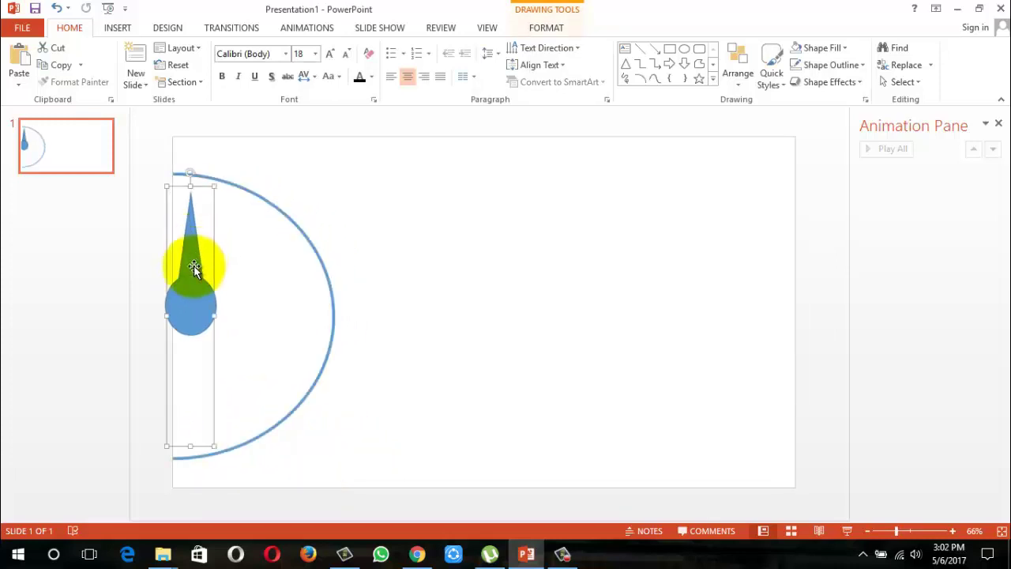
drag(194, 272, 192, 301)
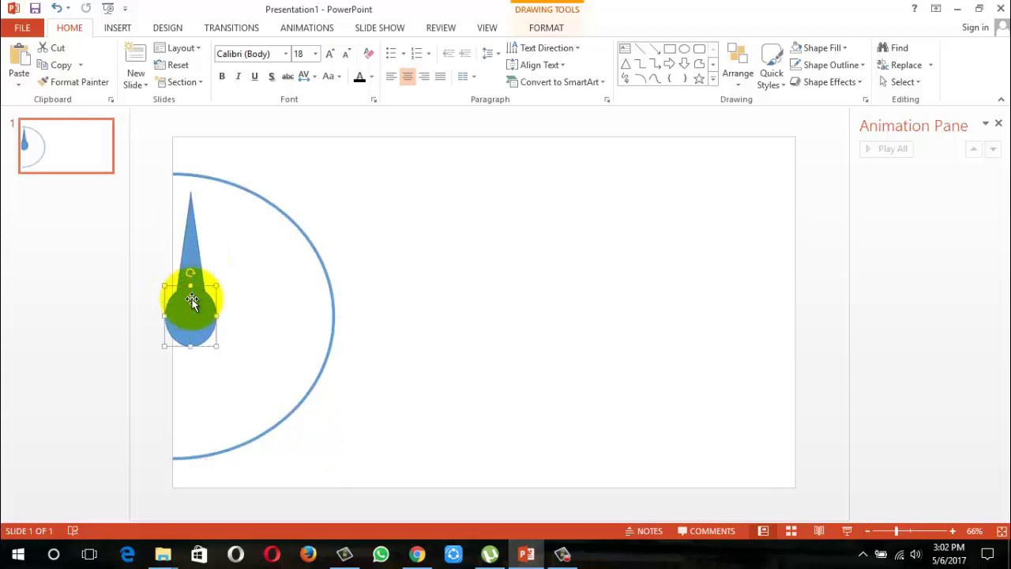
drag(192, 300, 219, 315)
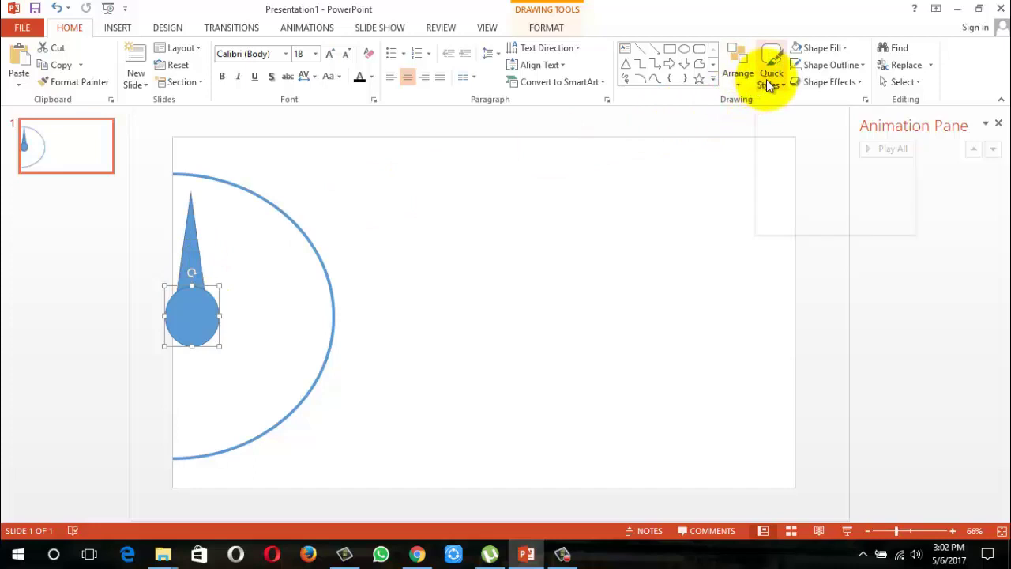
Step: Fill the needle's base circle black with no outline
click(814, 49)
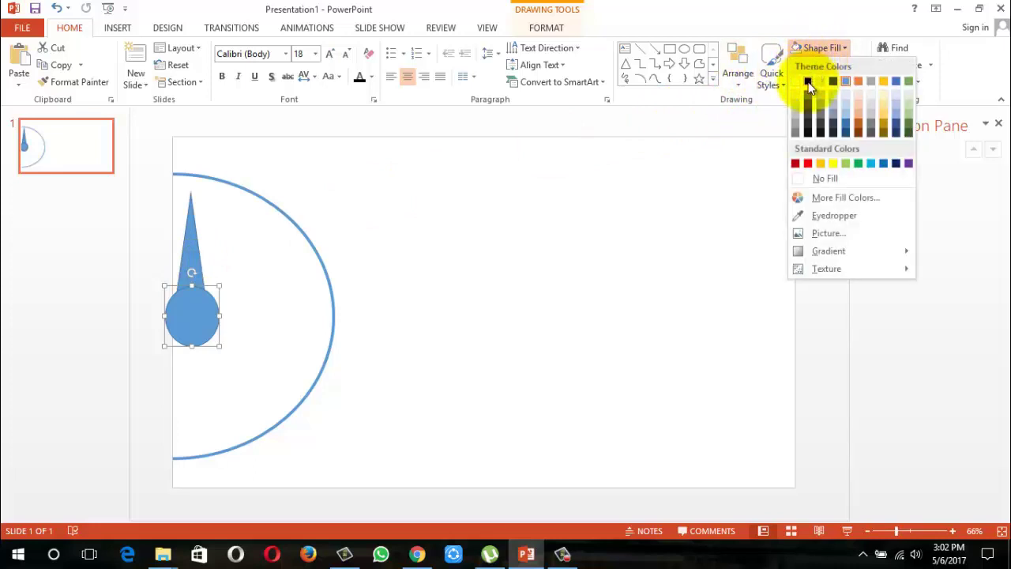
click(808, 82)
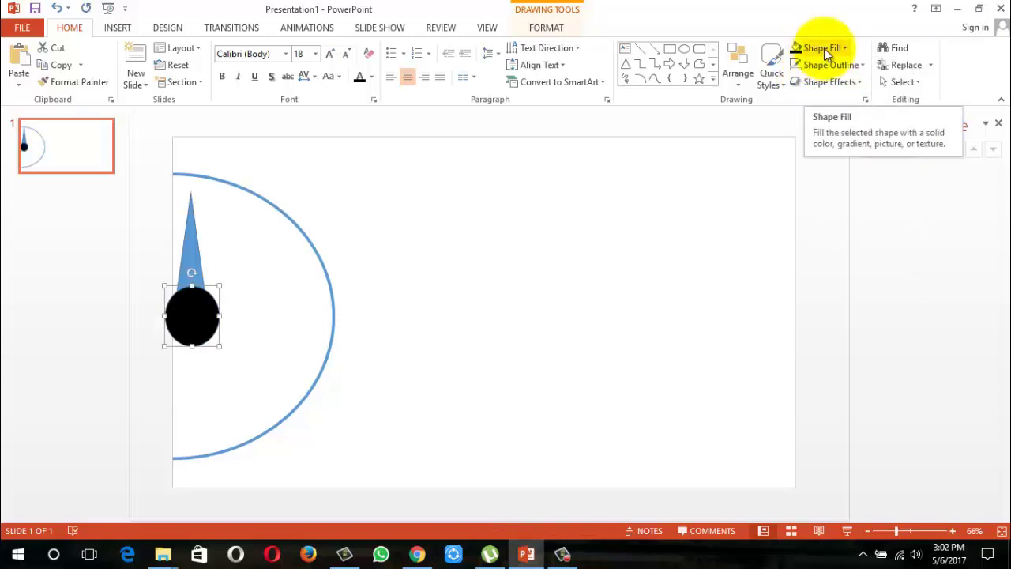
click(829, 48)
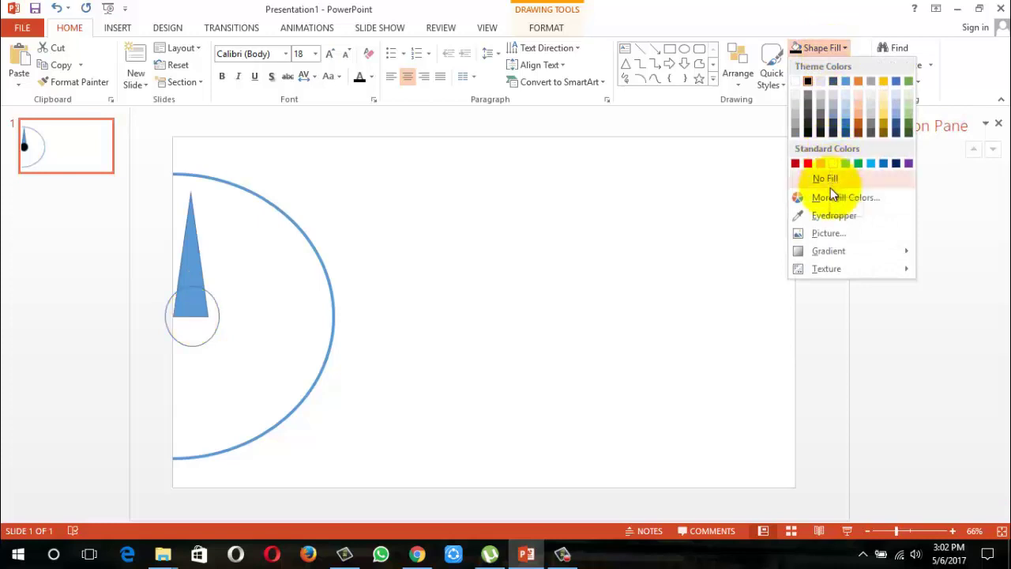
click(808, 81)
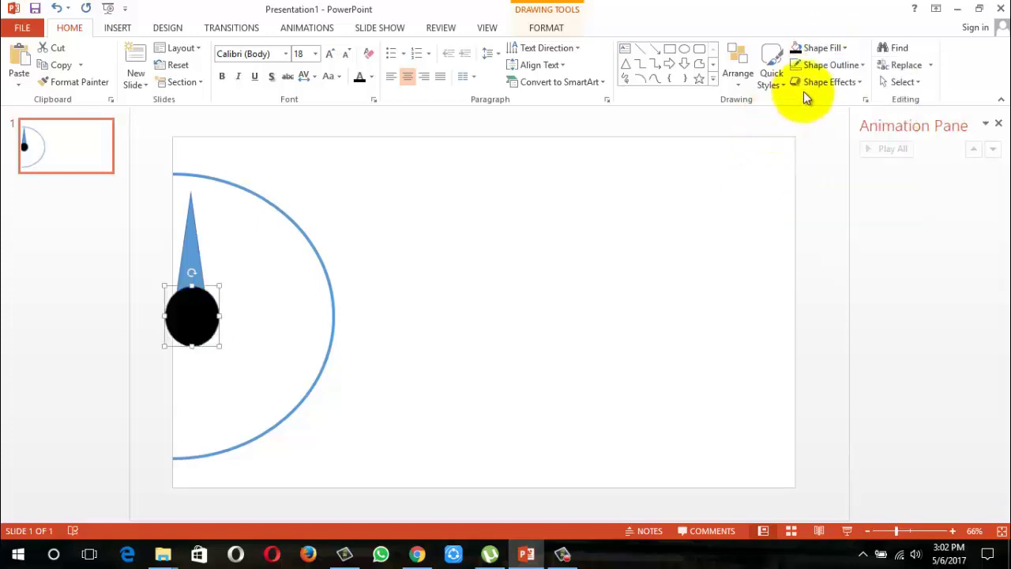
click(824, 65)
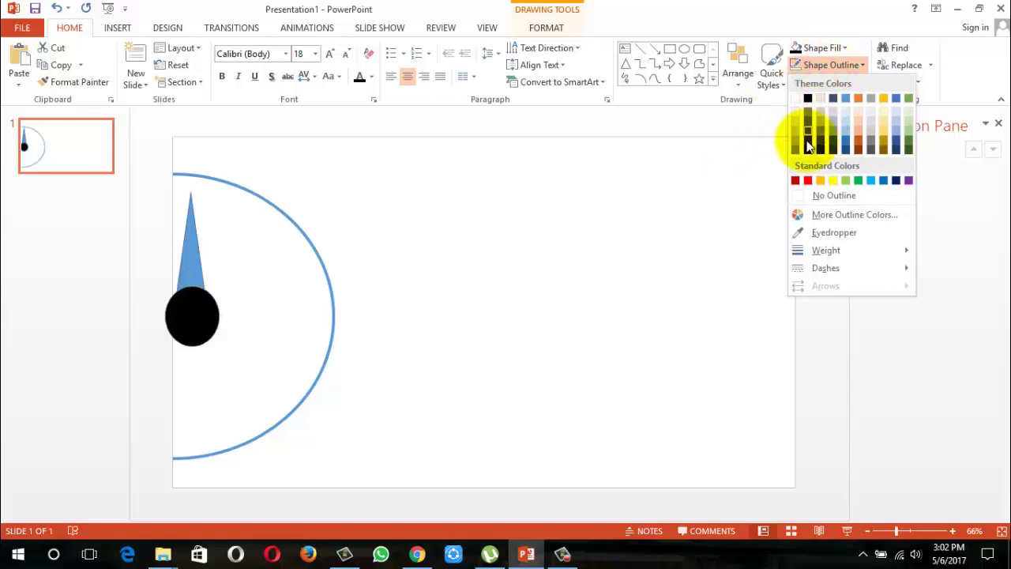
click(819, 195)
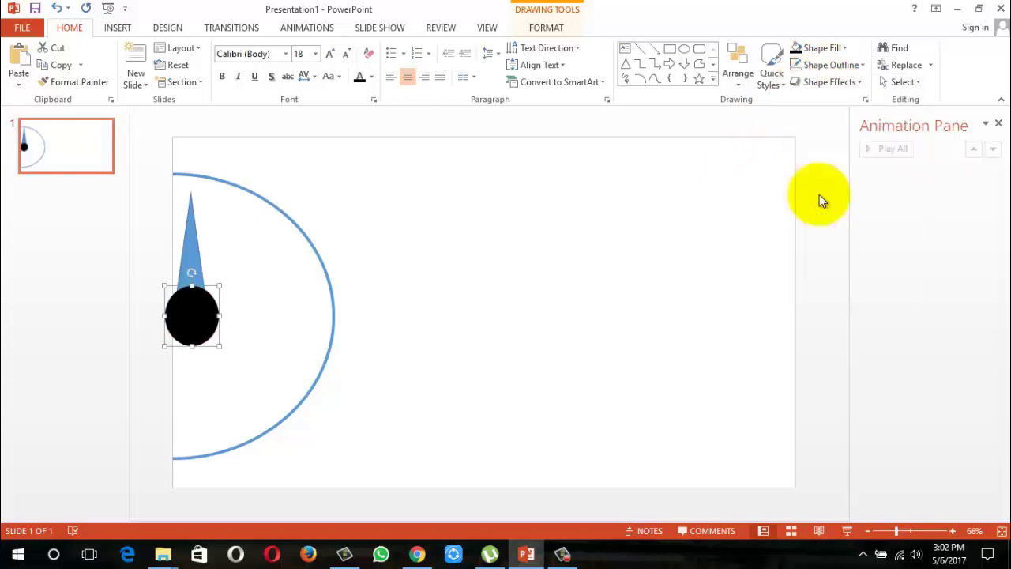
Step: Fill the needle triangle red
click(192, 238)
click(192, 238)
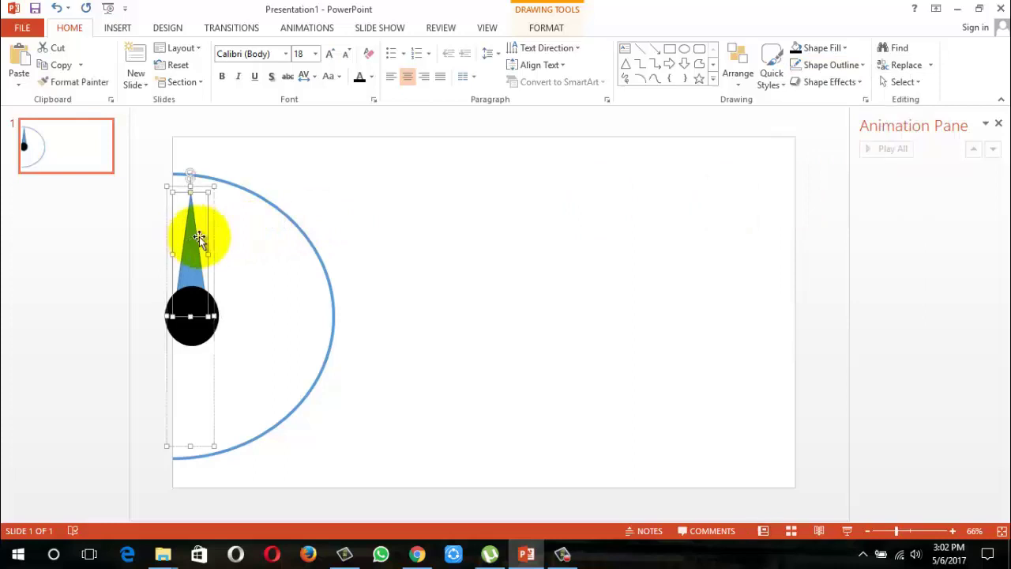
click(835, 49)
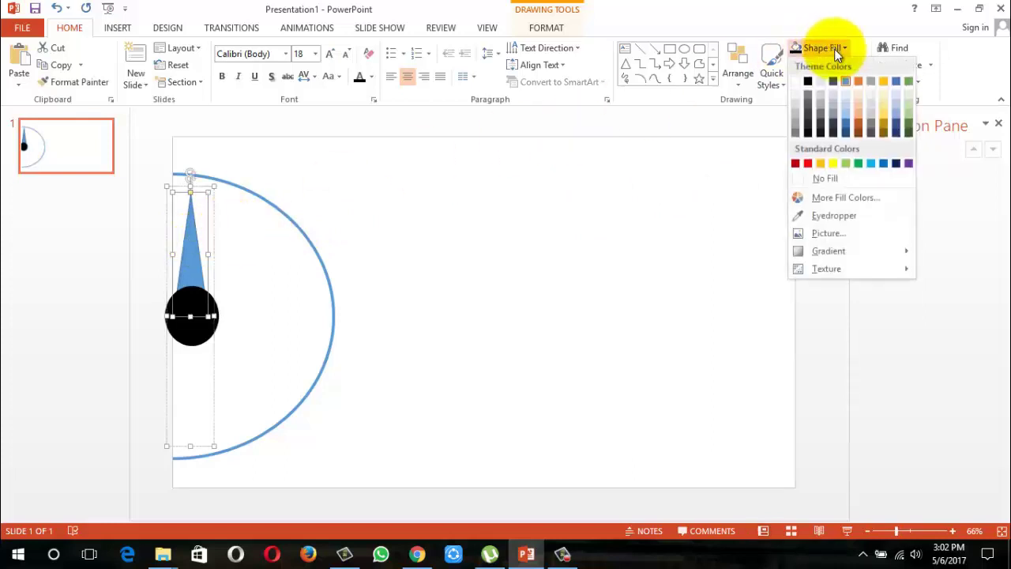
click(800, 162)
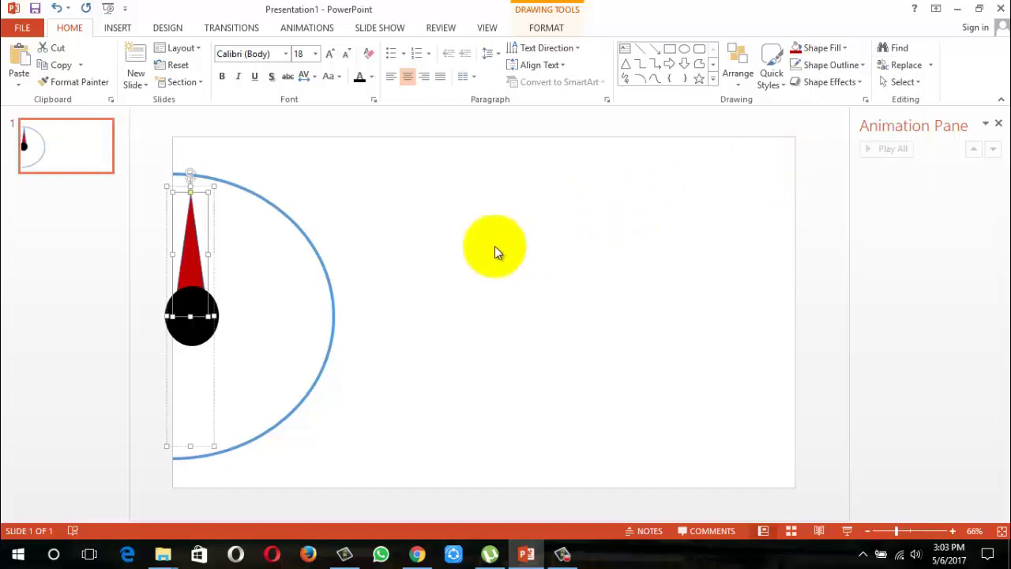
click(494, 251)
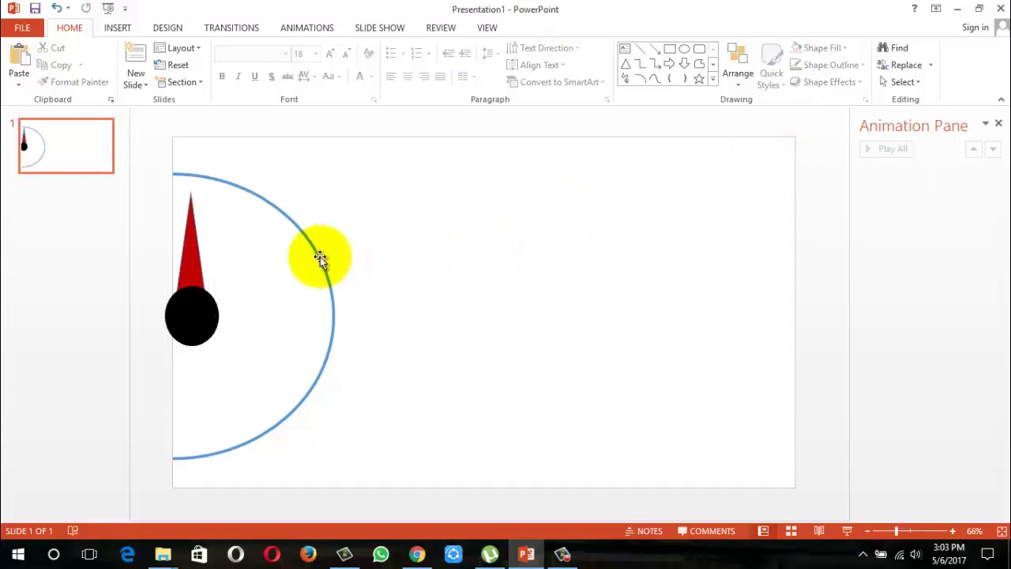
Step: Apply the second 3-D preset effect to the black circle, then select the needle group
click(192, 292)
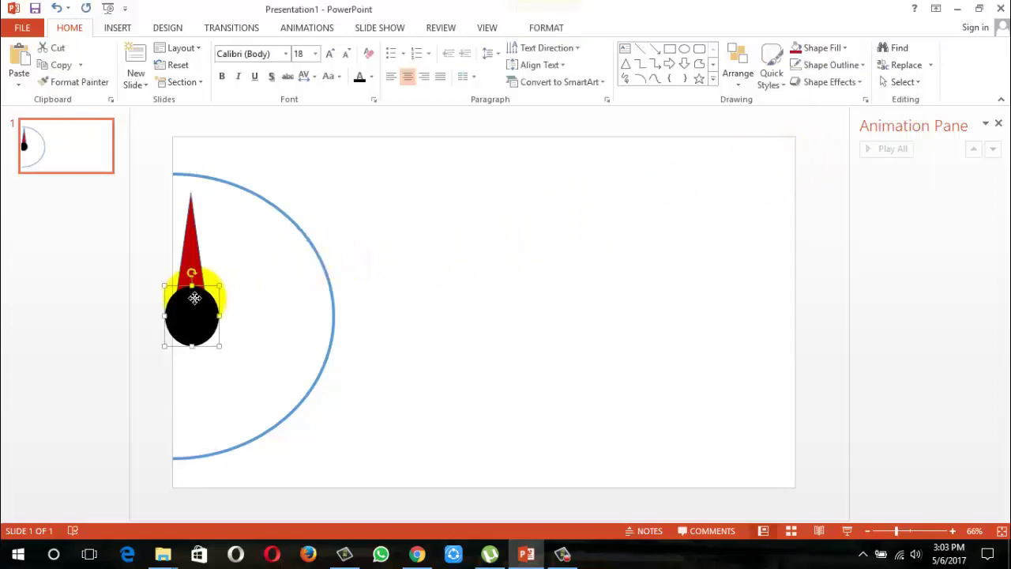
click(853, 81)
mouse_move(835, 108)
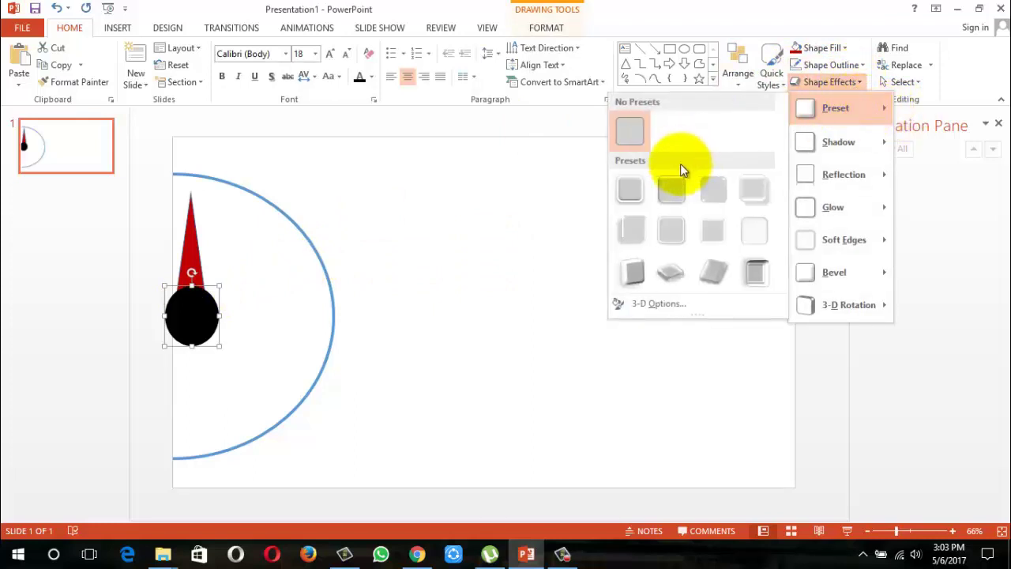
click(672, 187)
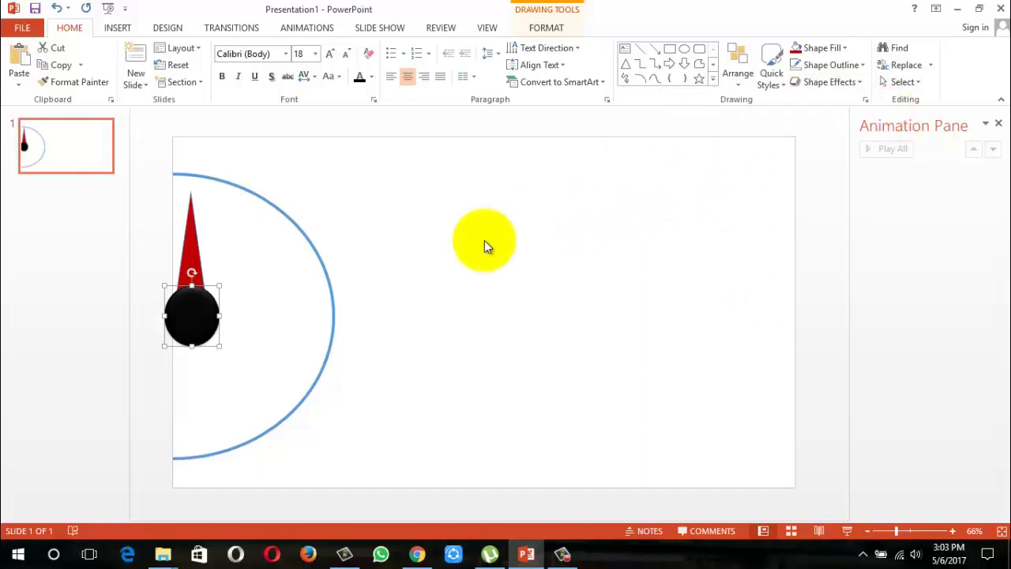
click(439, 235)
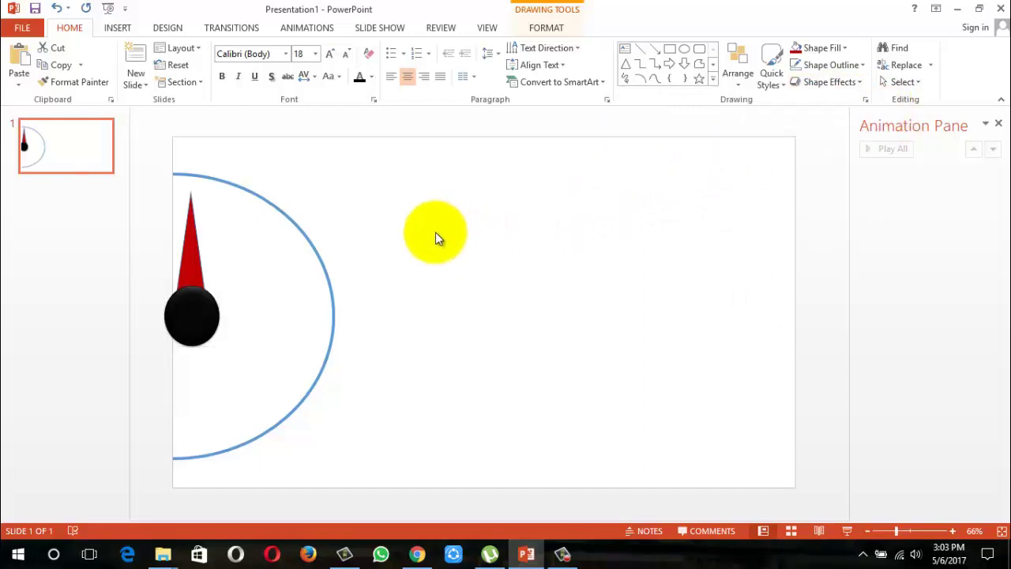
click(186, 270)
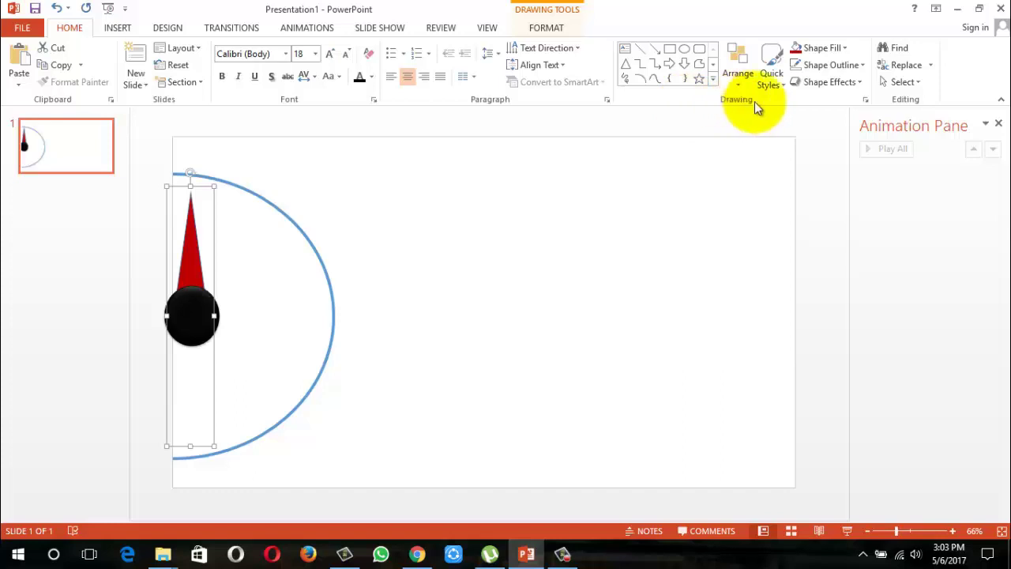
Step: Set the needle's rotation to 50° in the Size and Position settings
click(546, 29)
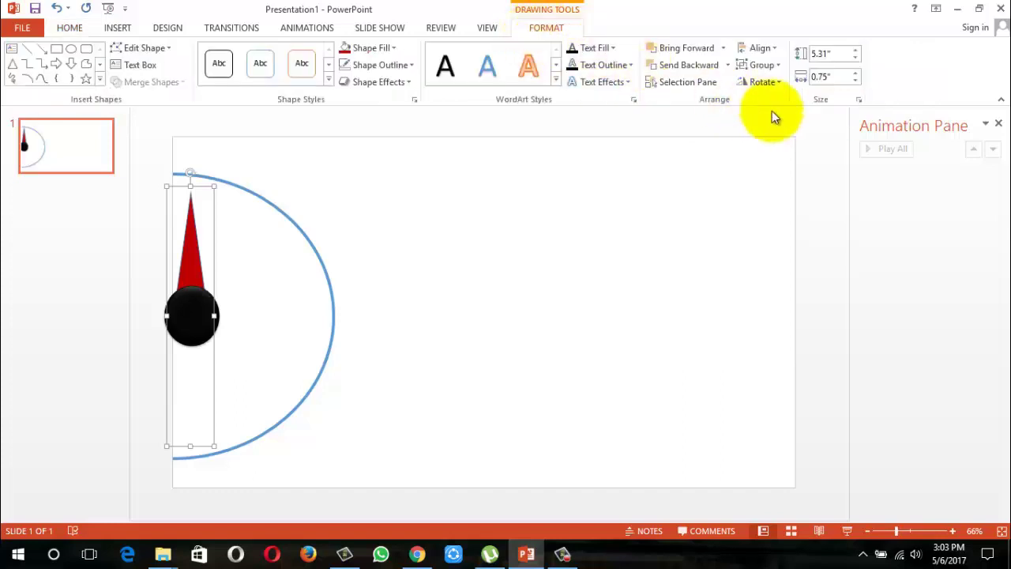
click(856, 100)
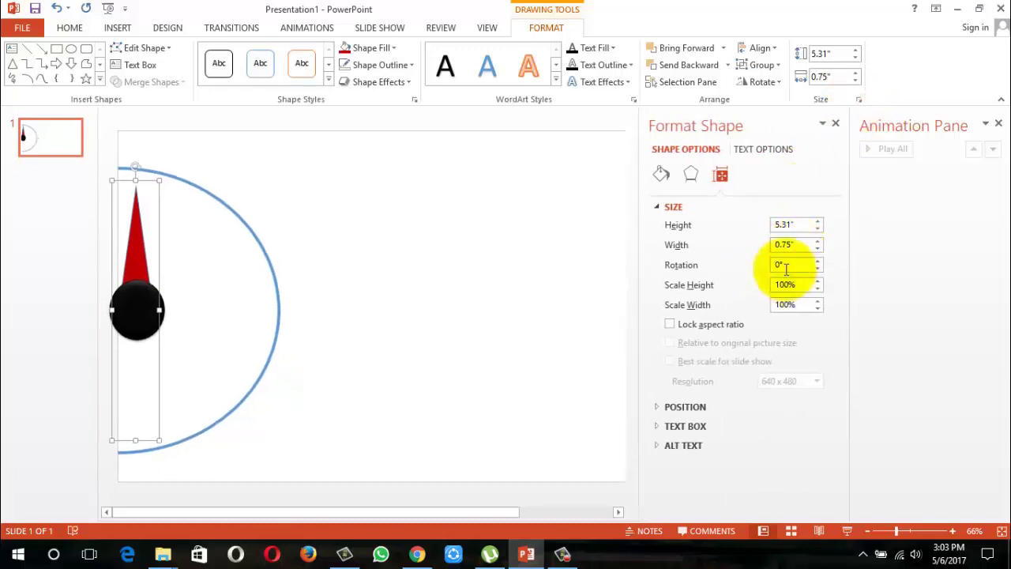
scroll(783, 267, down, 1)
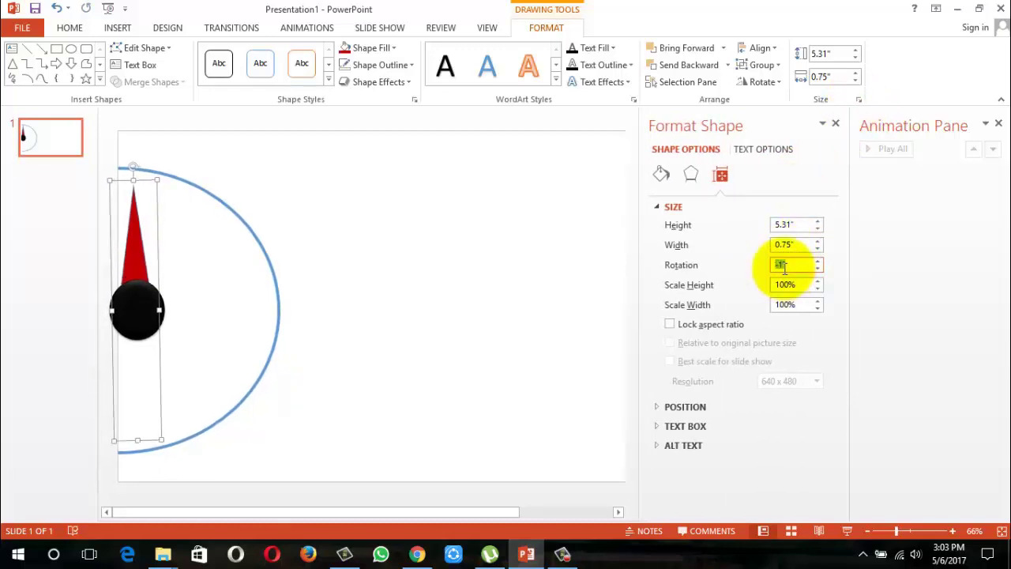
key(BackSpace)
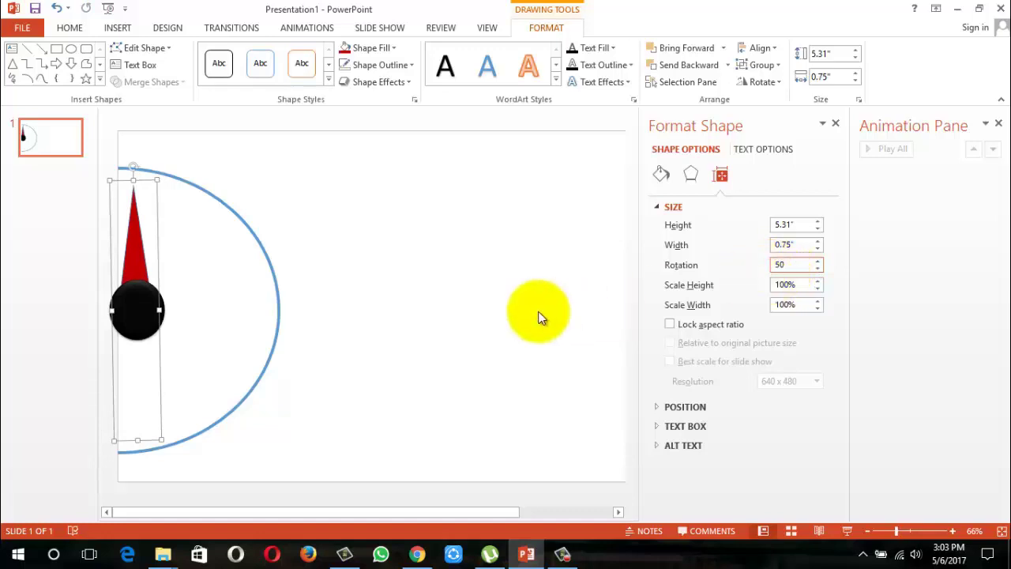
click(538, 315)
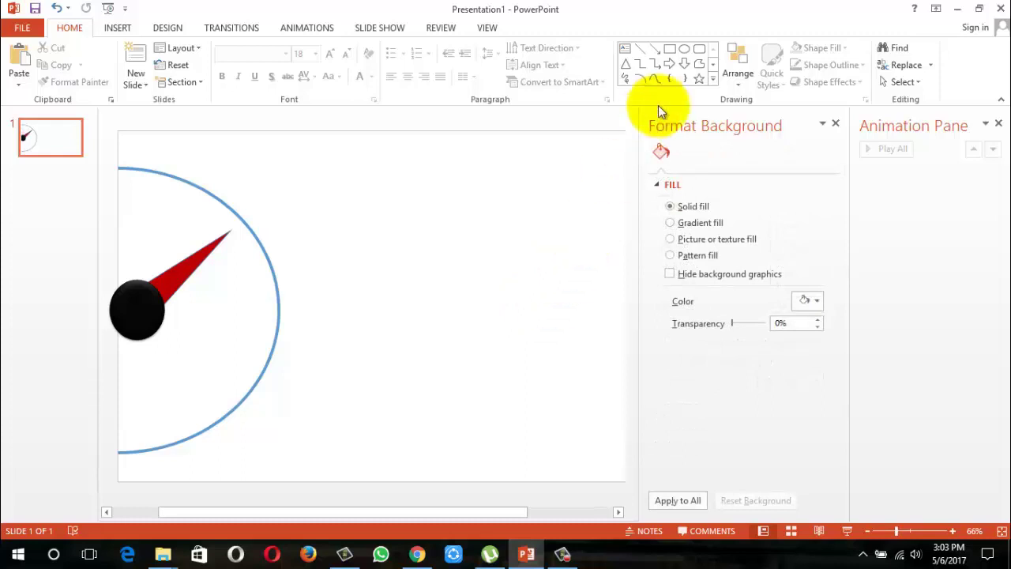
Step: Draw a circle where the needle tip meets the dial and enter the number 1
click(684, 52)
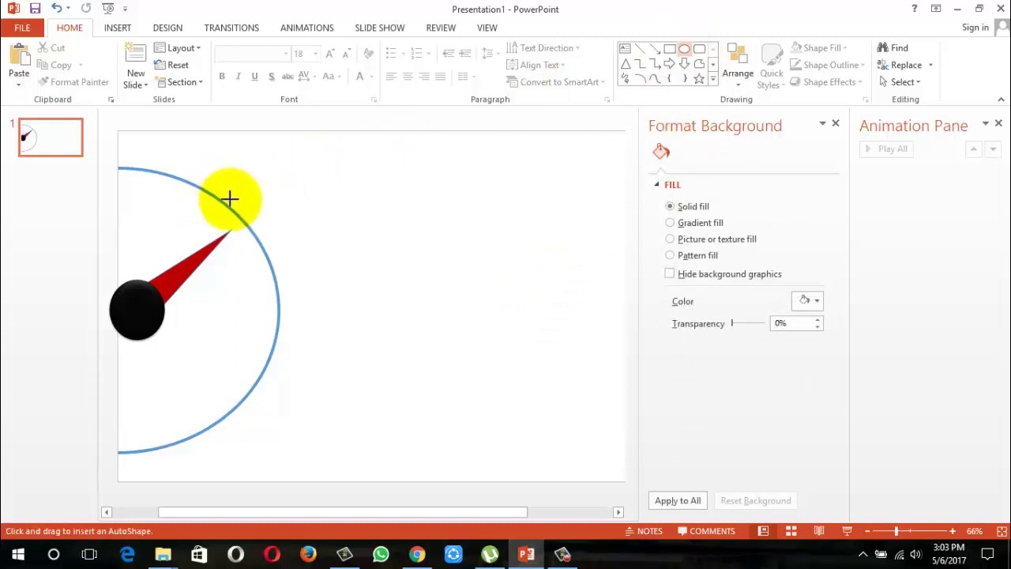
mouse_move(220, 192)
mouse_down()
mouse_move(275, 246)
mouse_move(270, 215)
mouse_up()
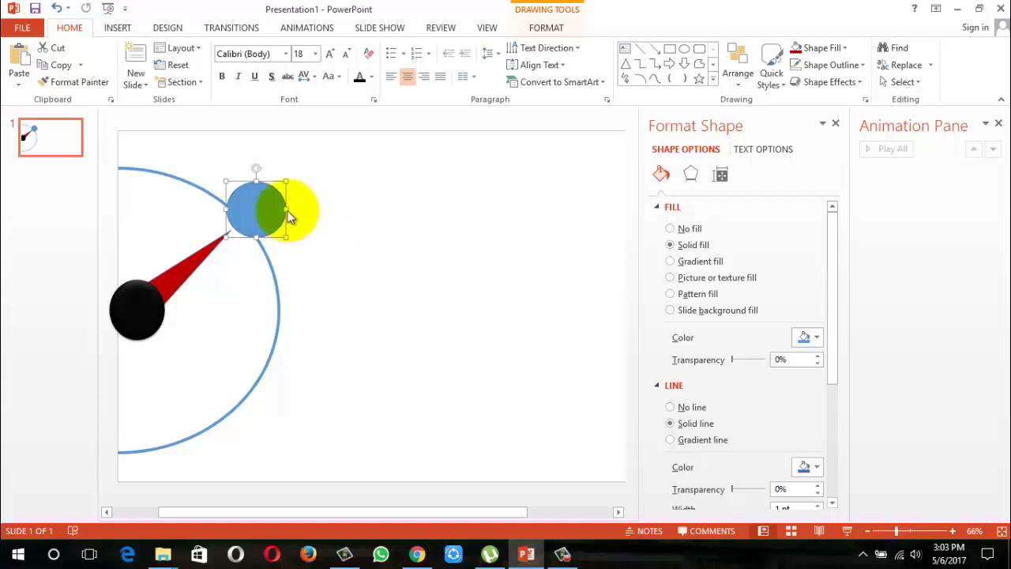
click(263, 212)
text(1)
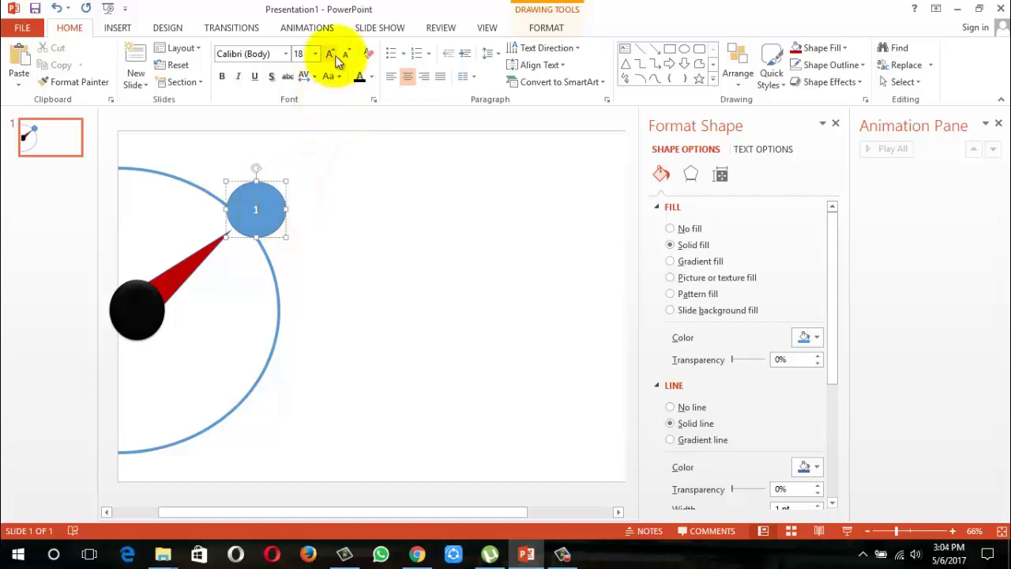
Step: Enlarge the number 1 and set its font to Britannic Bold
click(335, 59)
key(ctrl+a)
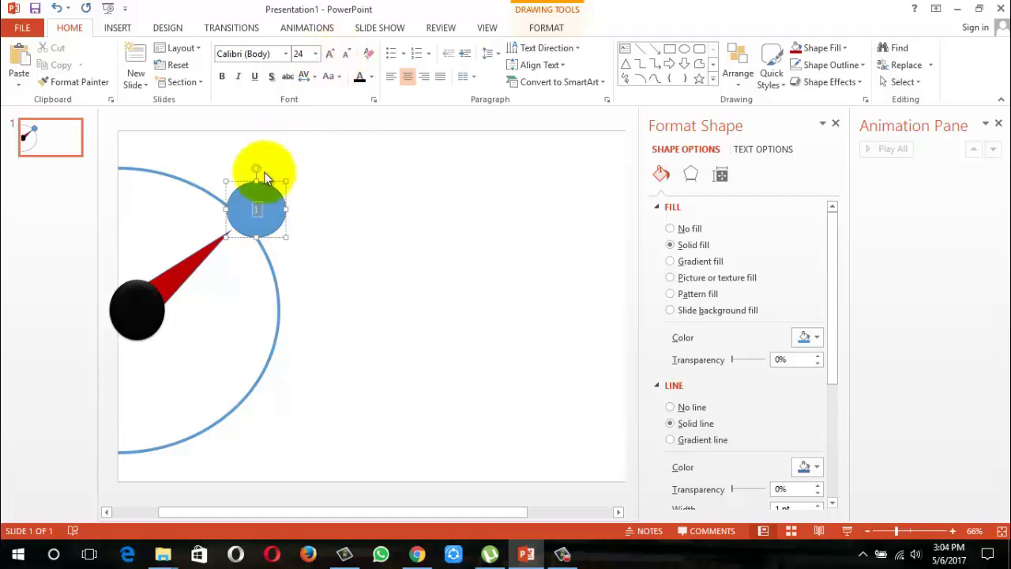
click(329, 55)
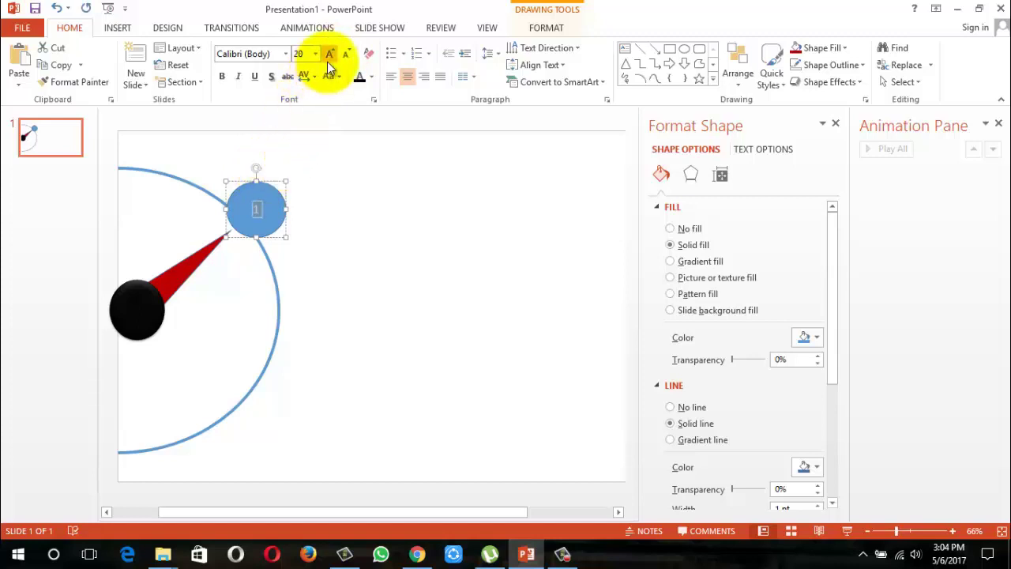
click(329, 56)
click(328, 55)
click(329, 55)
click(328, 55)
click(329, 56)
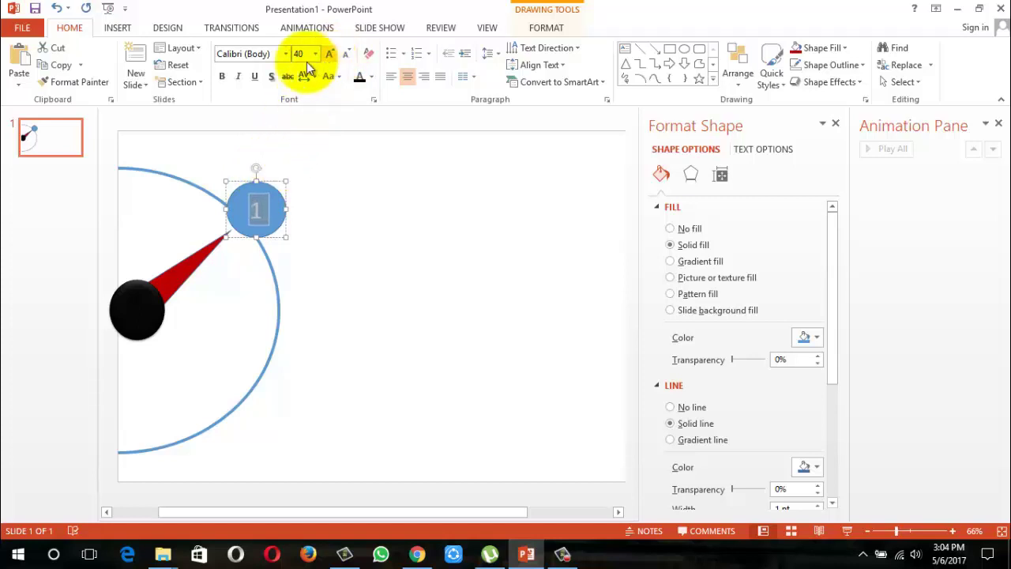
click(285, 54)
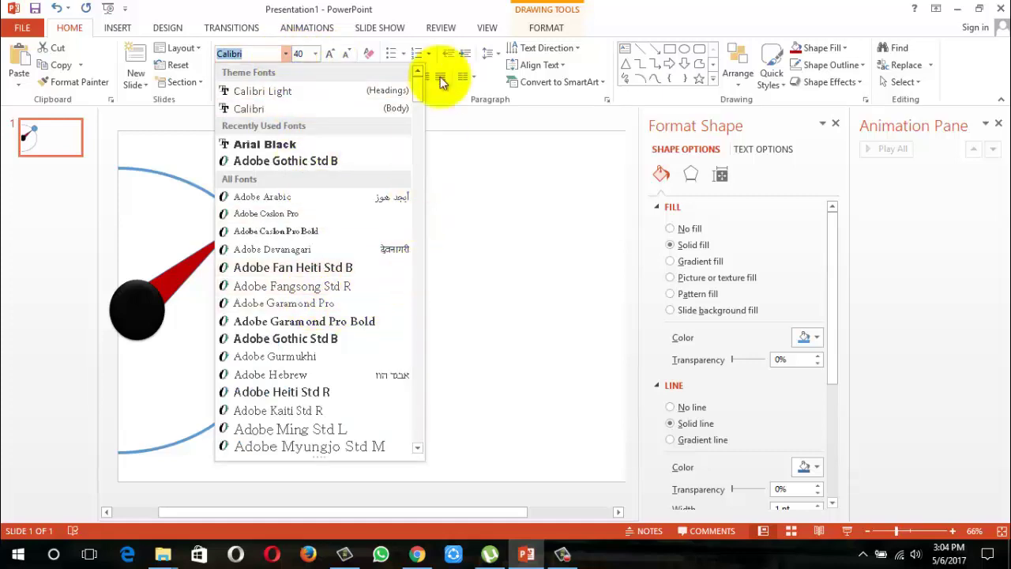
drag(418, 99, 420, 151)
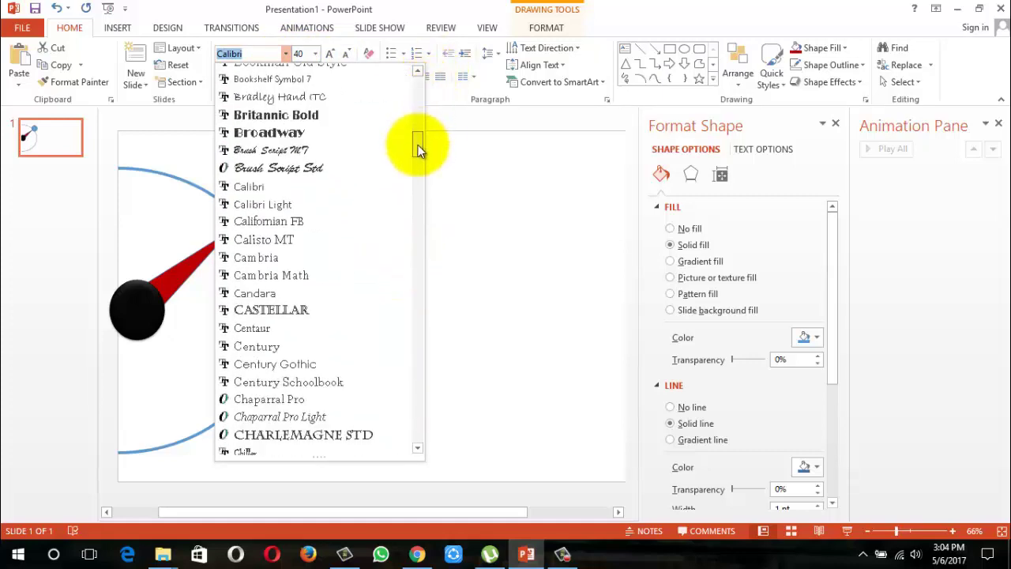
scroll(417, 146, up, 3)
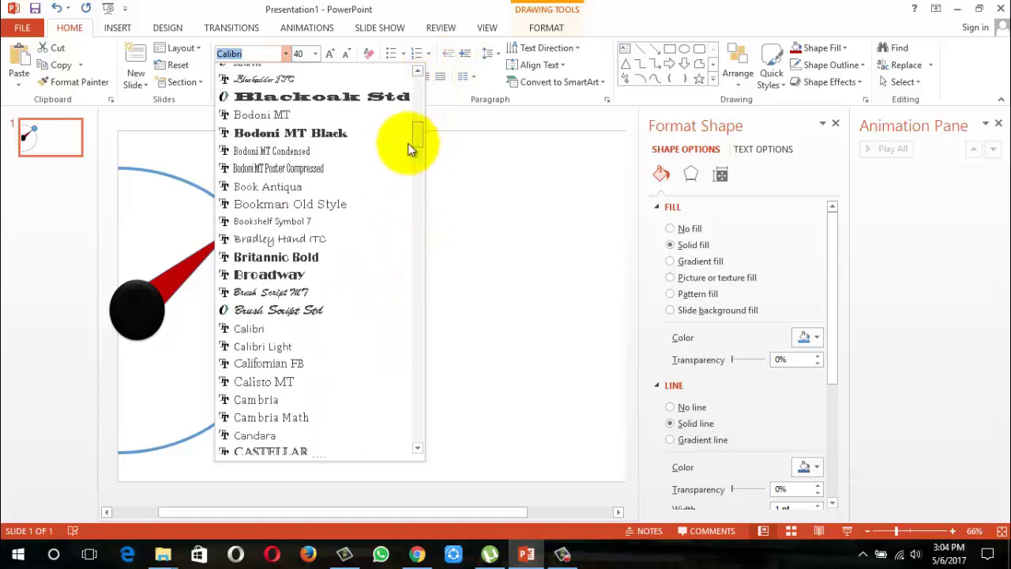
click(306, 256)
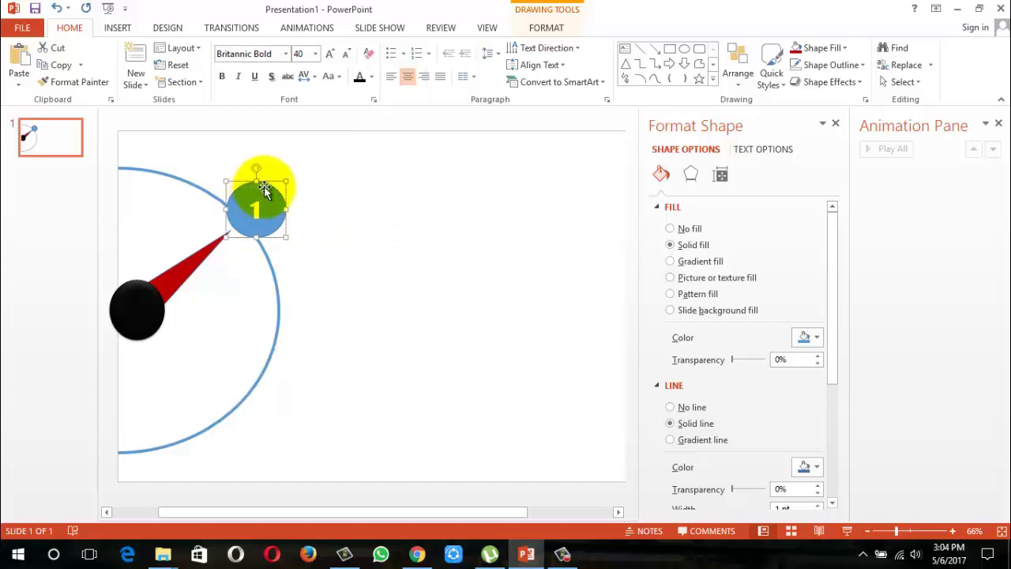
click(270, 214)
Step: Increase the number 1's font size to 54 pt
click(255, 209)
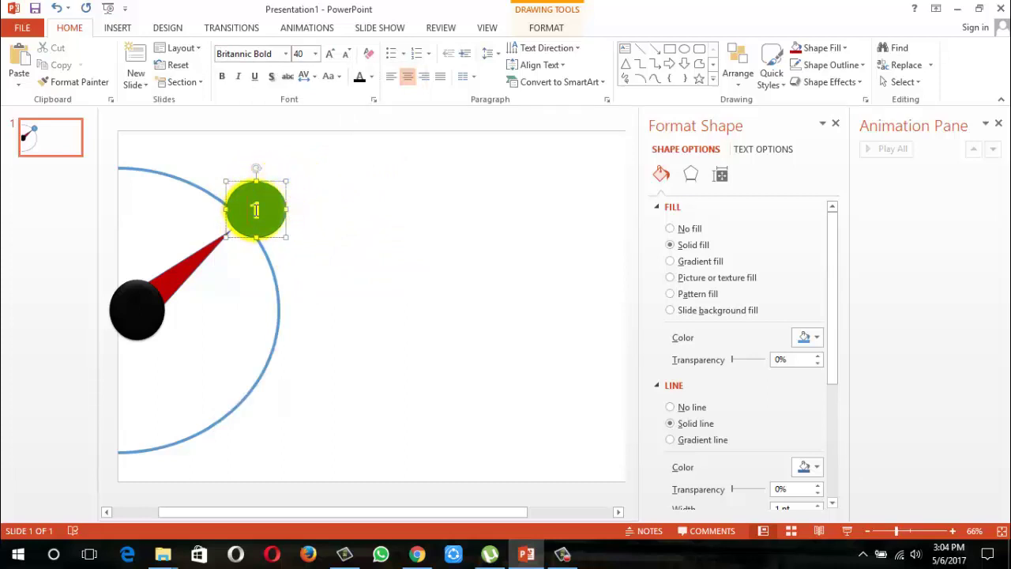
double_click(255, 209)
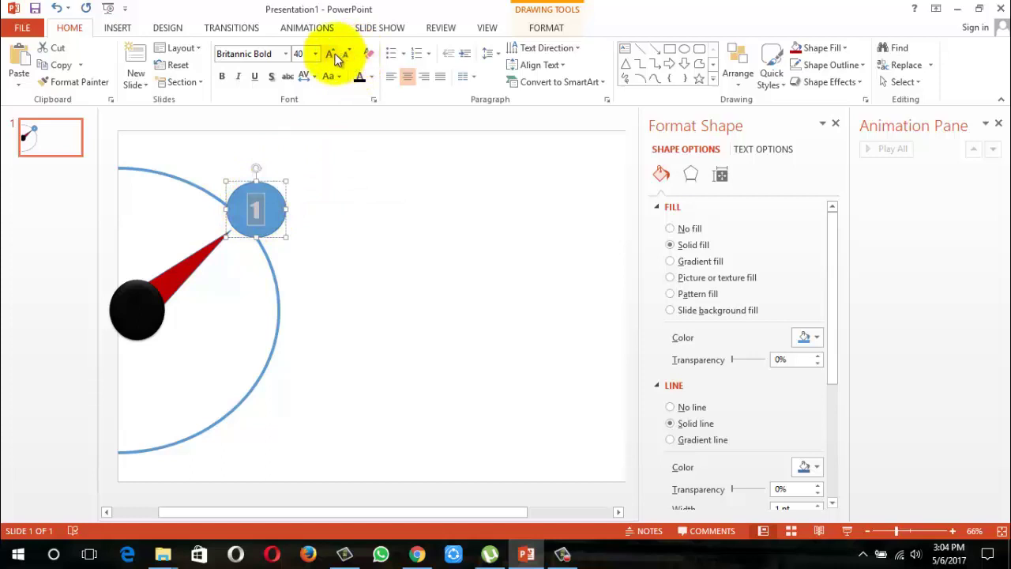
click(335, 53)
click(335, 54)
click(335, 54)
click(407, 185)
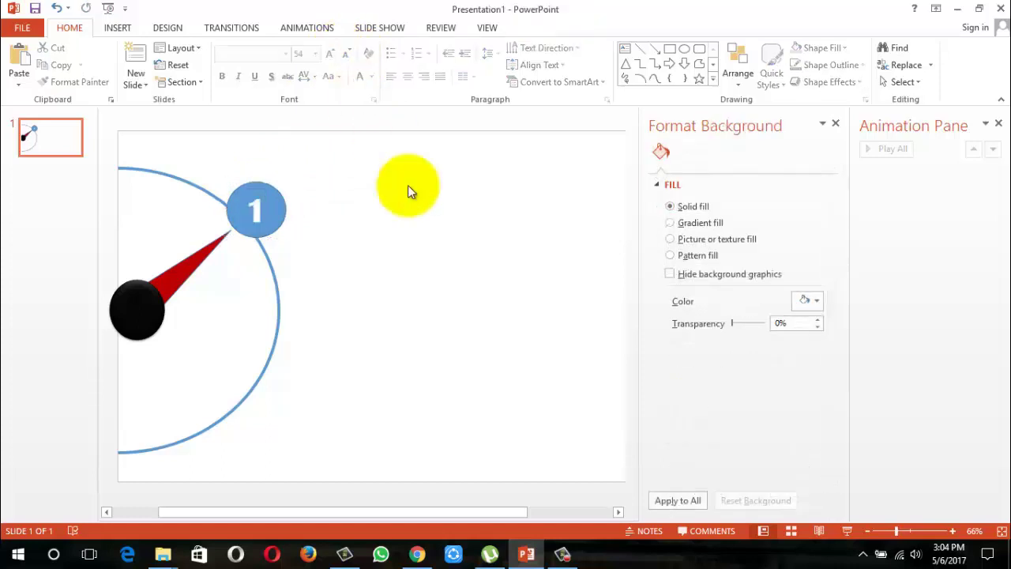
Step: Fill the numbered circle at the needle's tip with black from Theme Colors
click(272, 204)
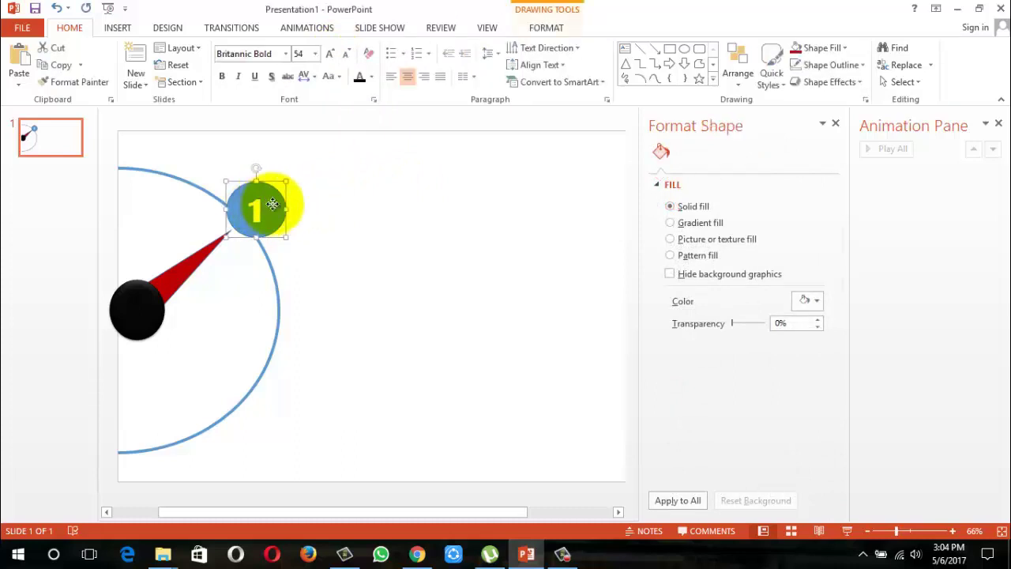
click(830, 49)
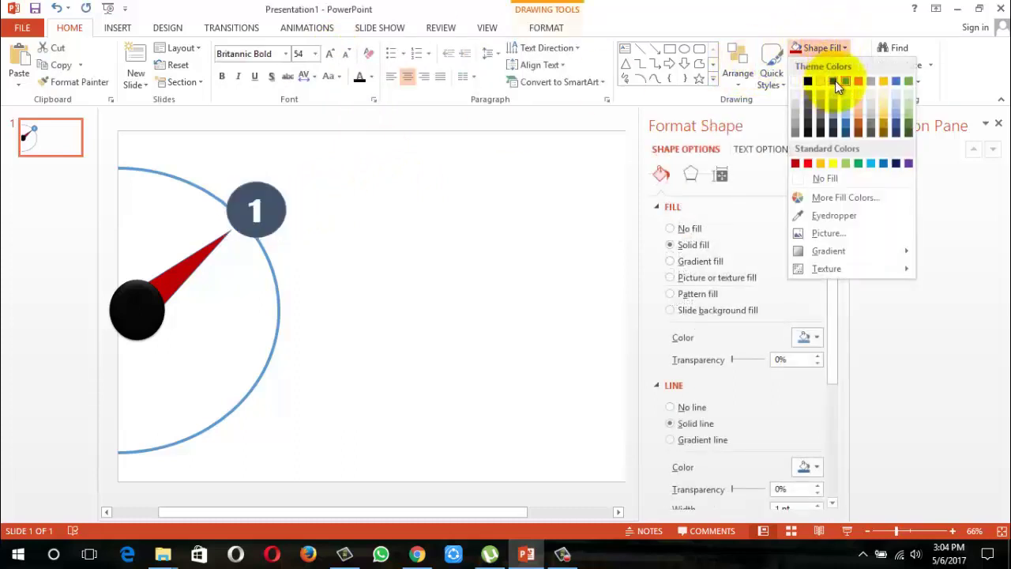
click(810, 128)
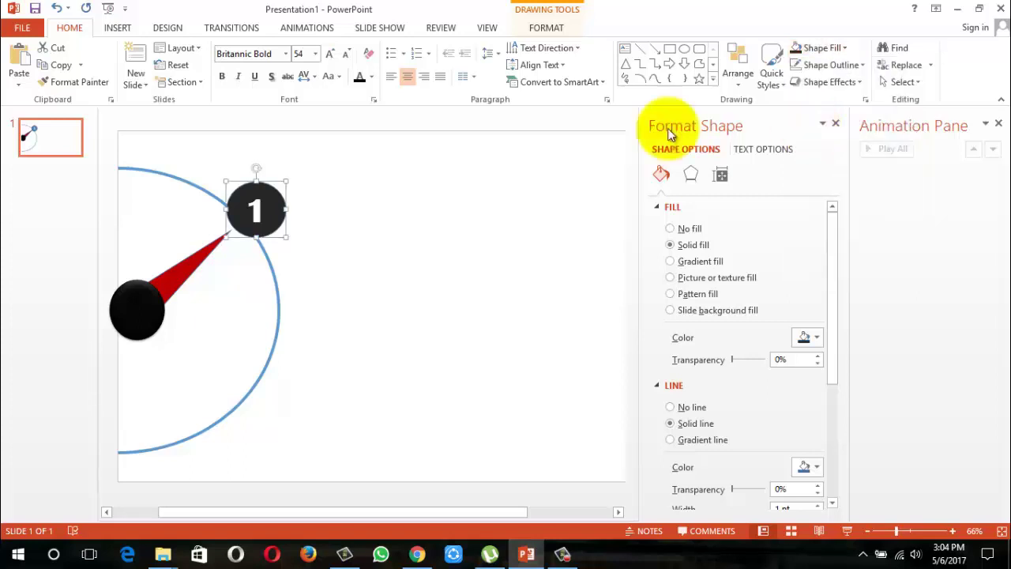
Step: Select the numeral 1 inside the black circle and set its font colour to yellow
double_click(256, 207)
click(247, 208)
double_click(253, 207)
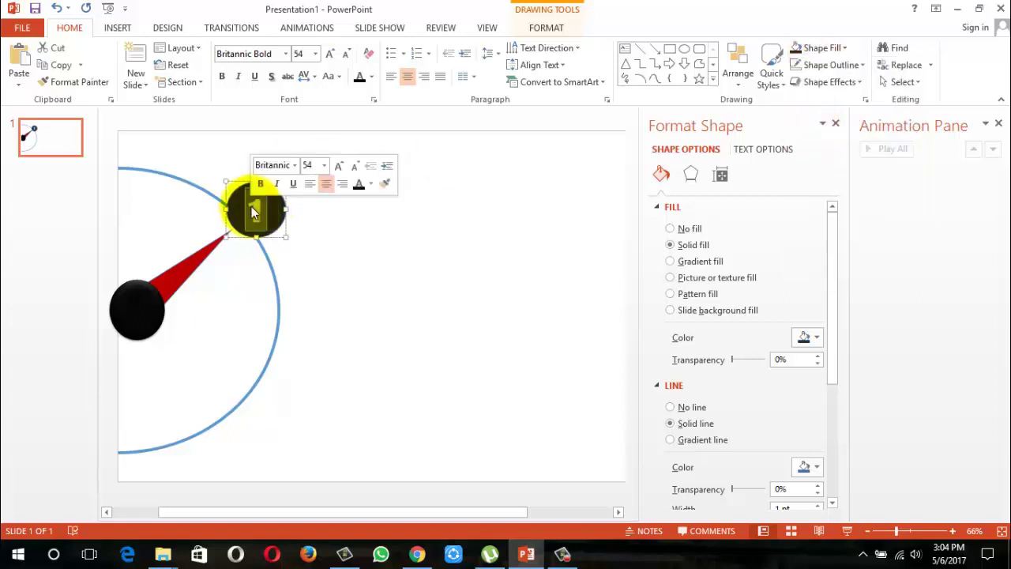
click(370, 76)
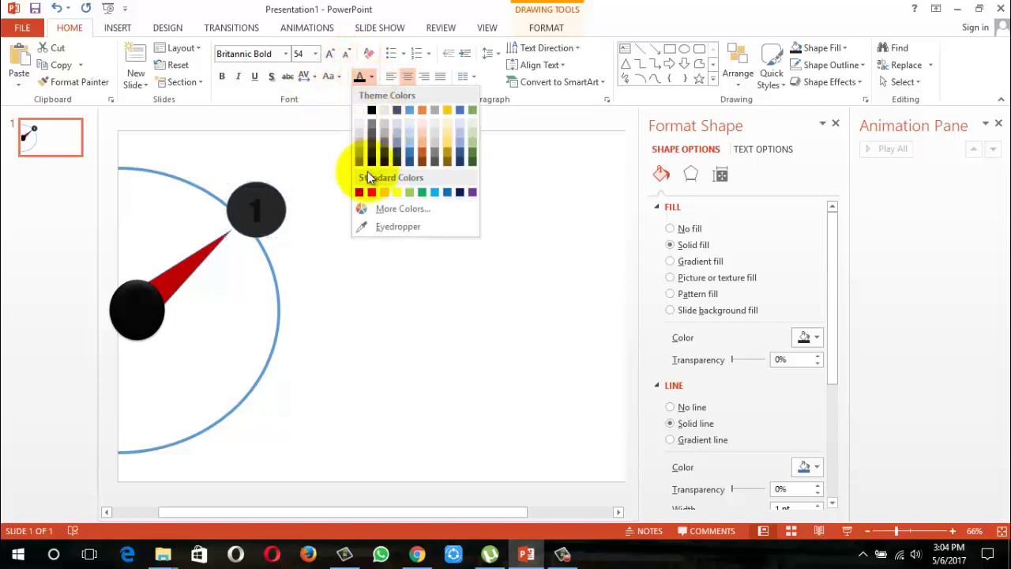
click(402, 192)
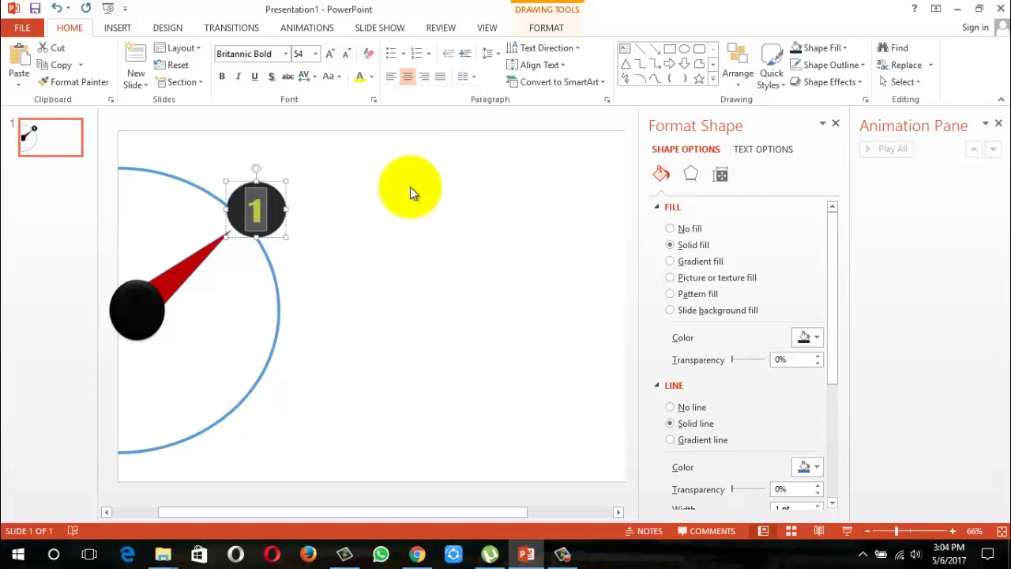
click(826, 48)
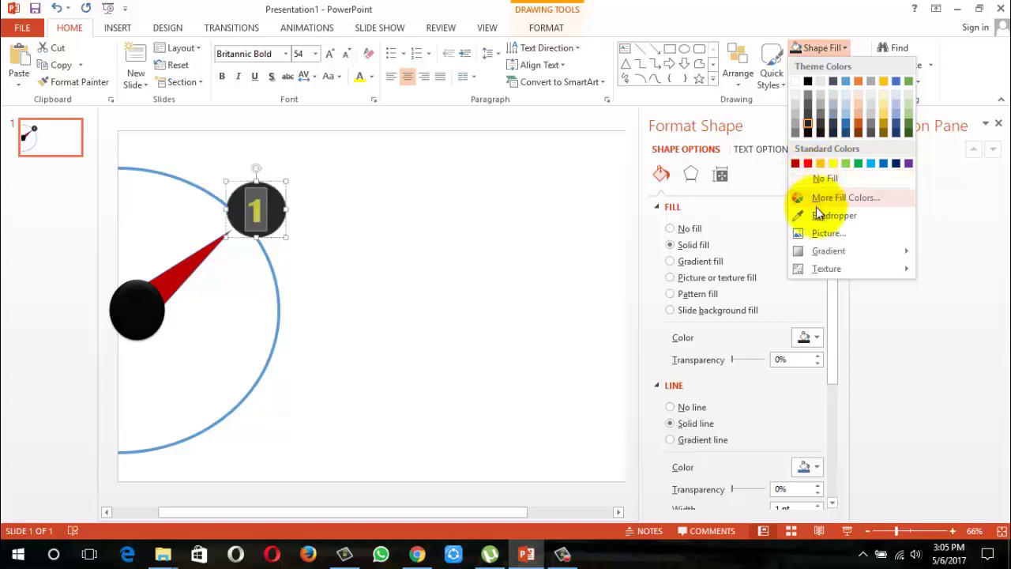
Step: Select the whole '1' circle and check its Shape Outline colours, leaving the outline unchanged
click(538, 207)
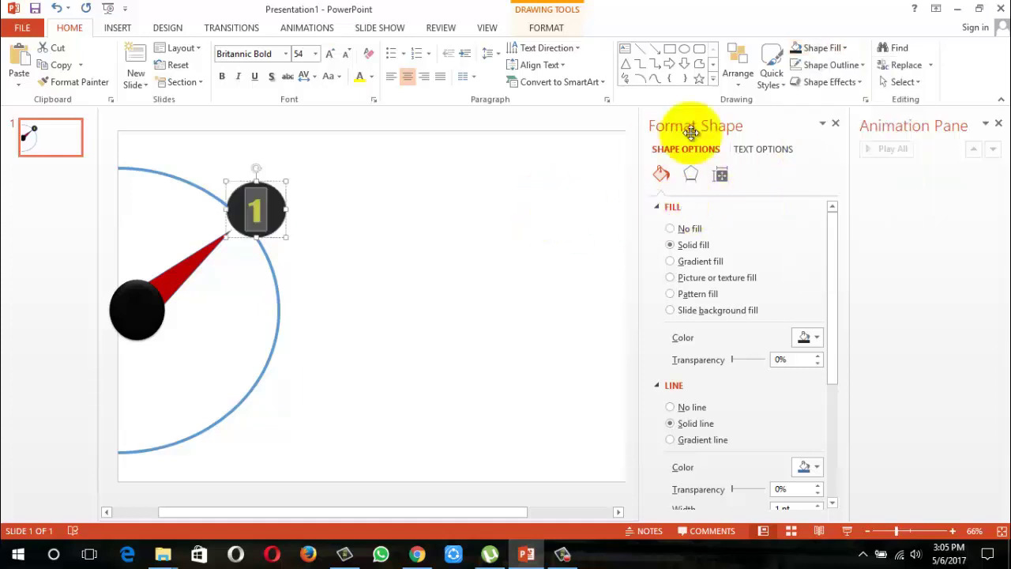
click(852, 63)
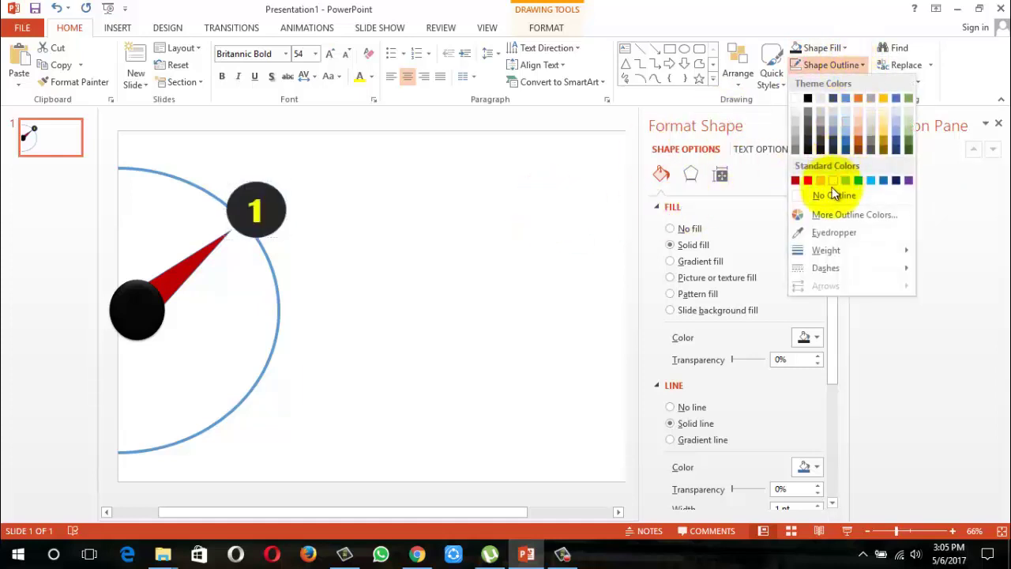
click(278, 213)
click(286, 211)
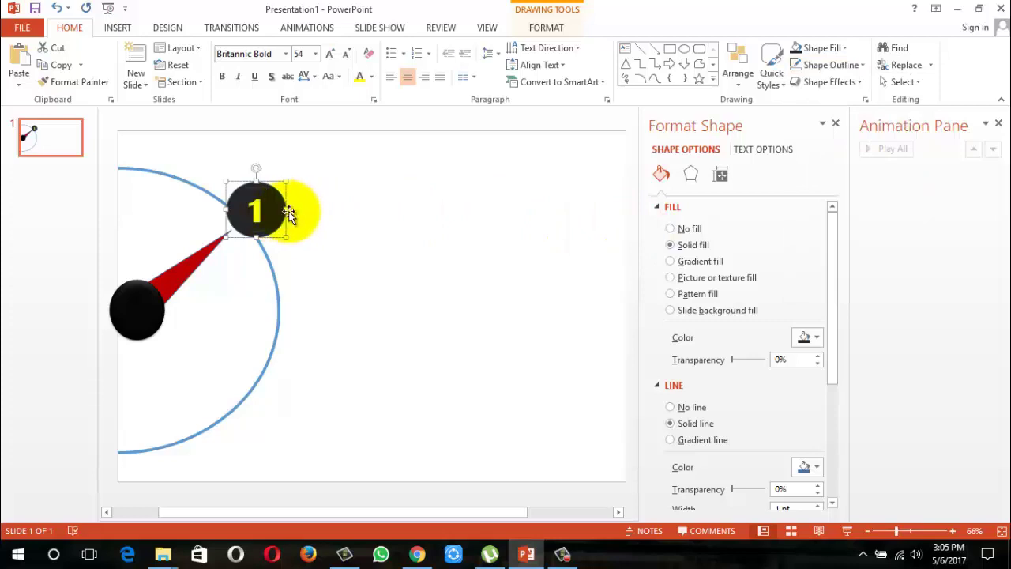
click(846, 68)
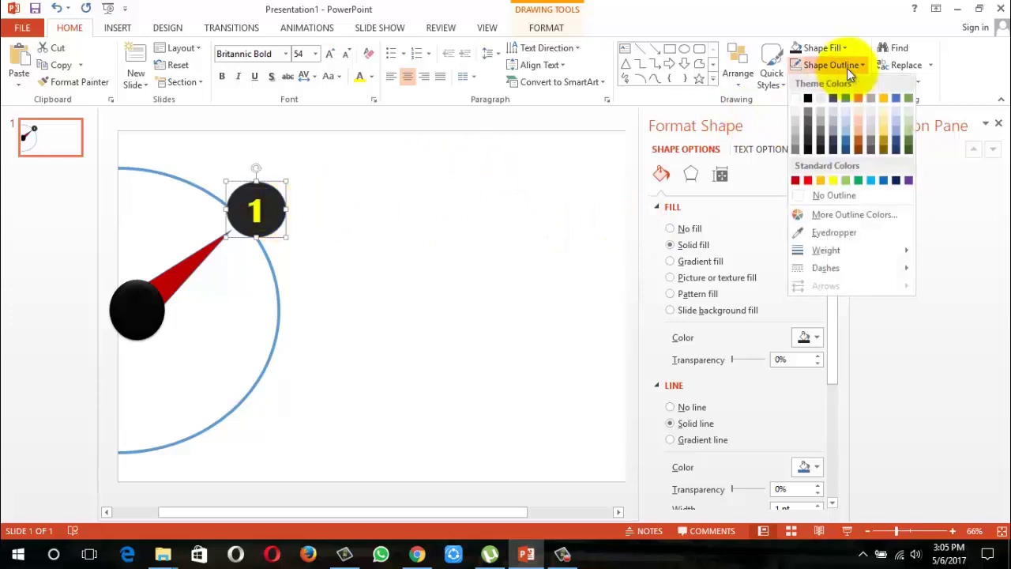
click(566, 197)
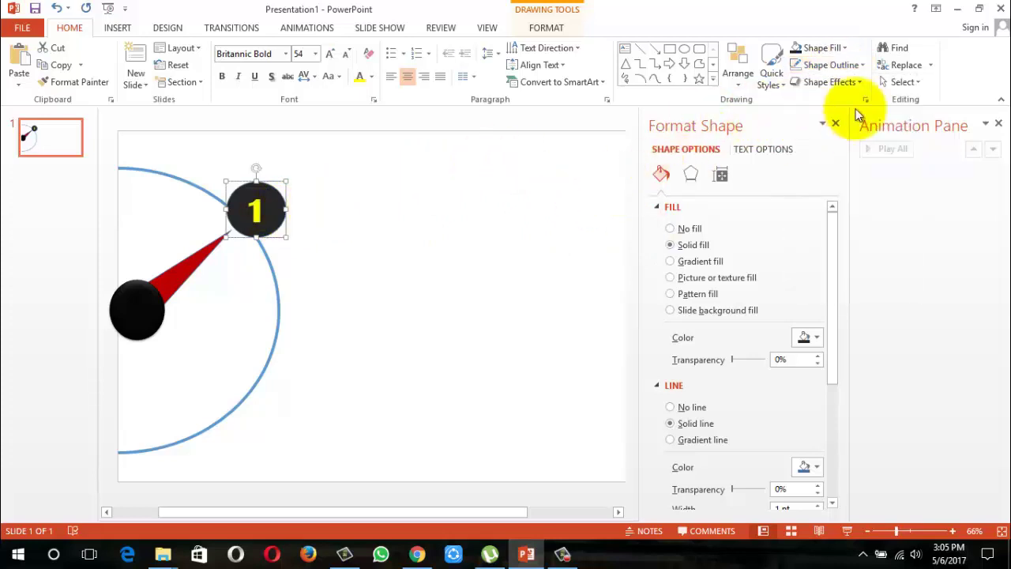
Step: Apply 3-D Preset 2 to the black '1' circle and nudge it into place
click(837, 84)
mouse_move(836, 108)
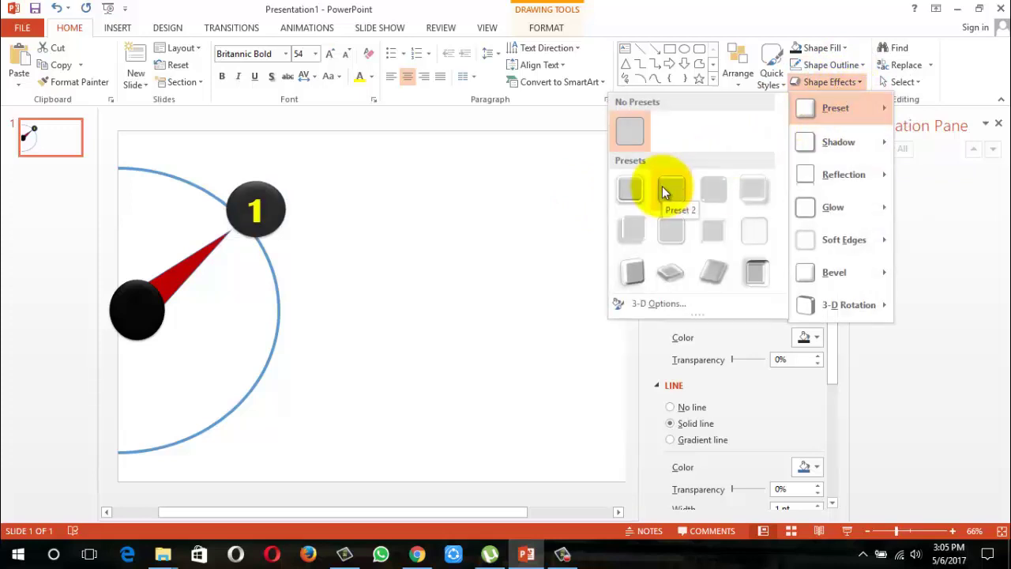
click(661, 190)
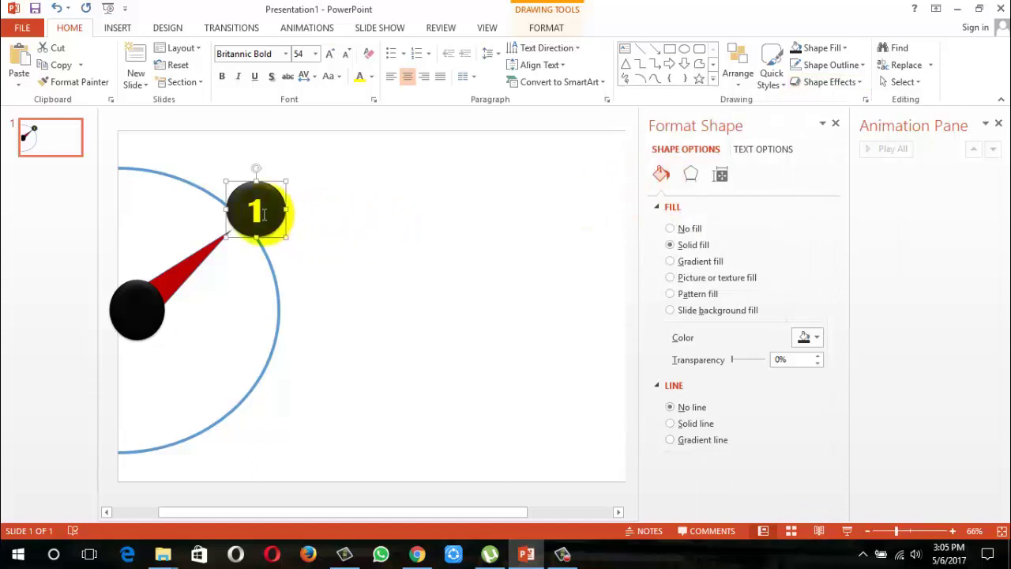
drag(275, 197, 276, 202)
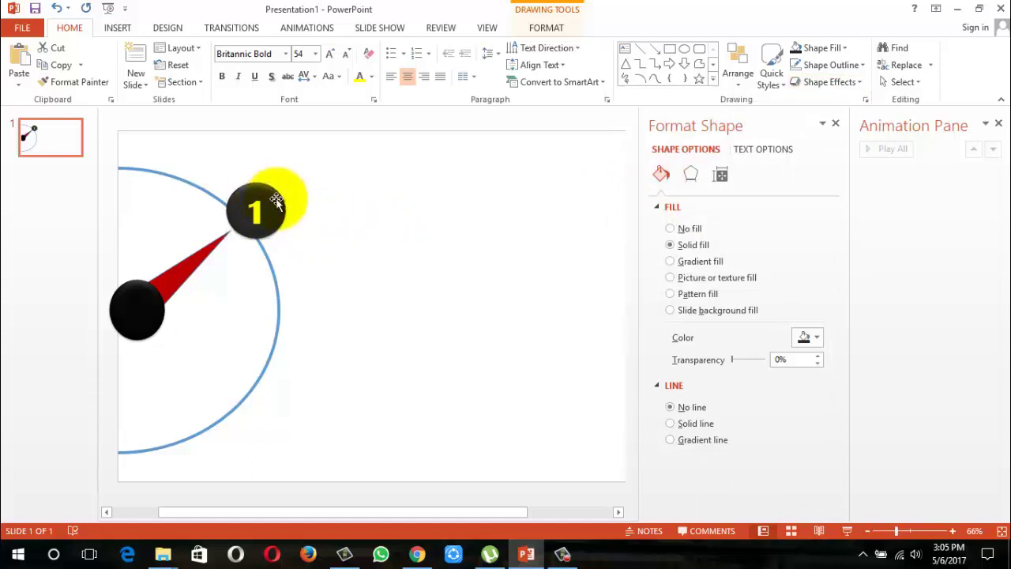
click(329, 202)
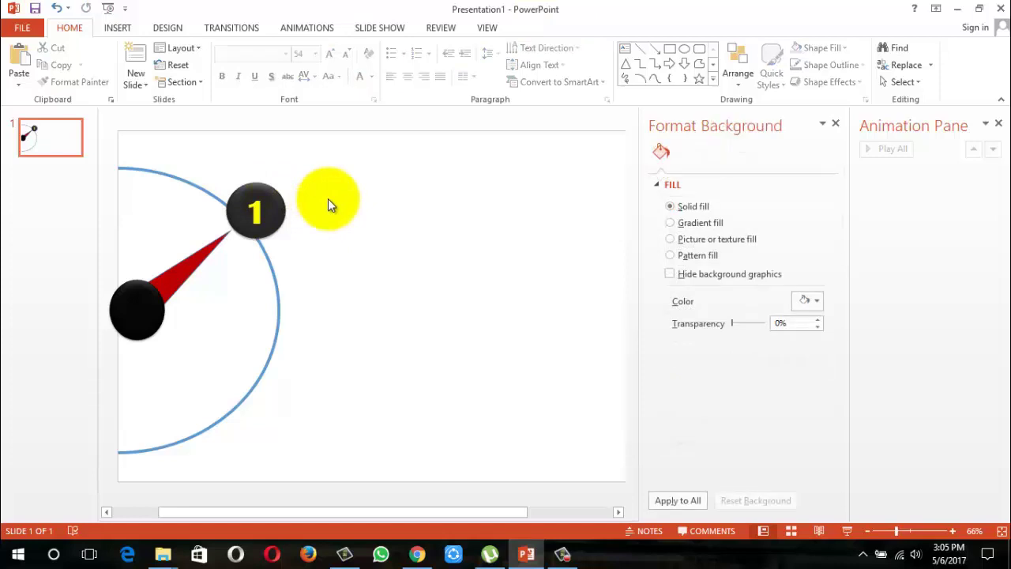
Step: Change the speedometer arc's outline from blue to a light grey theme colour
click(210, 190)
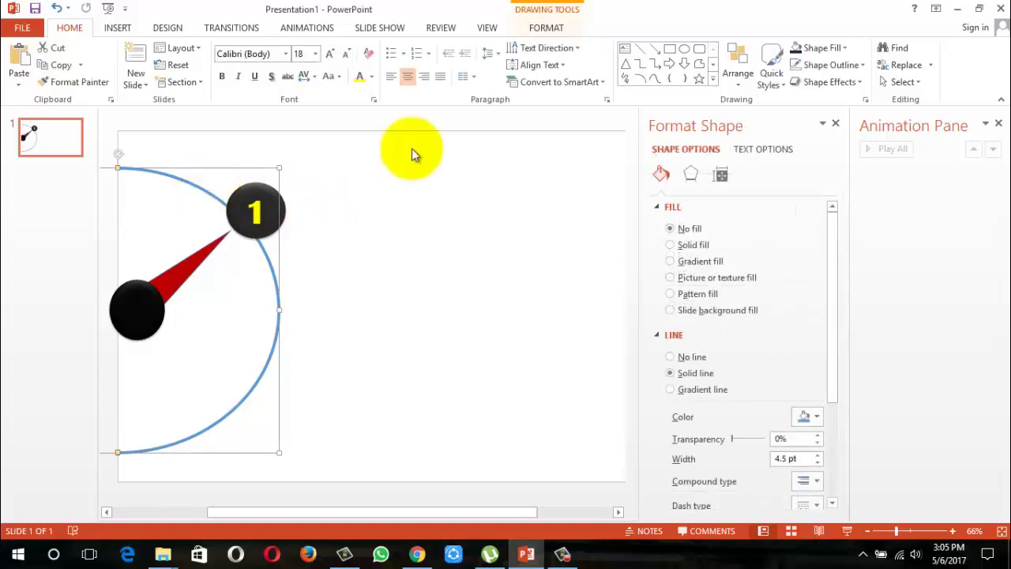
click(848, 65)
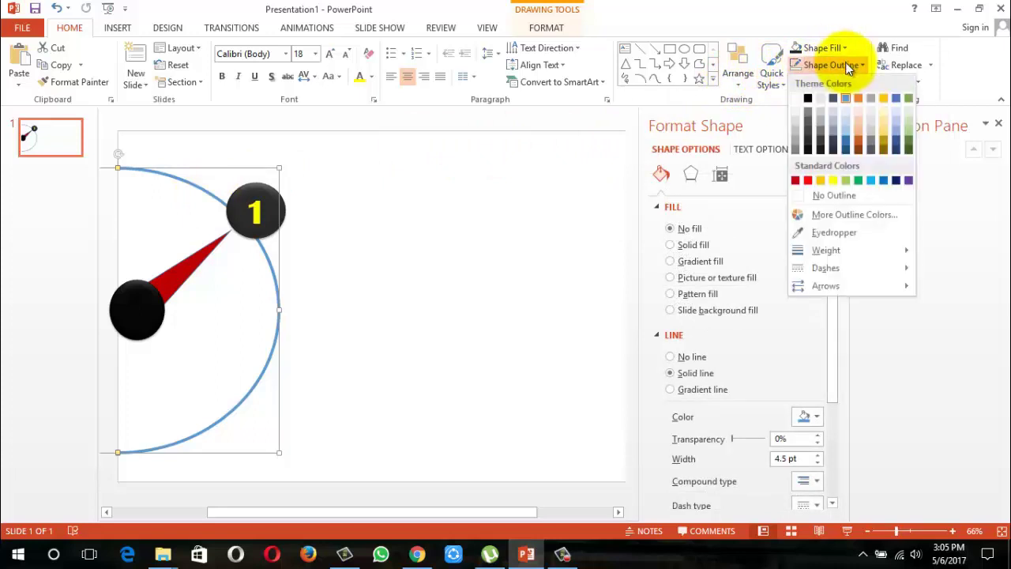
click(798, 130)
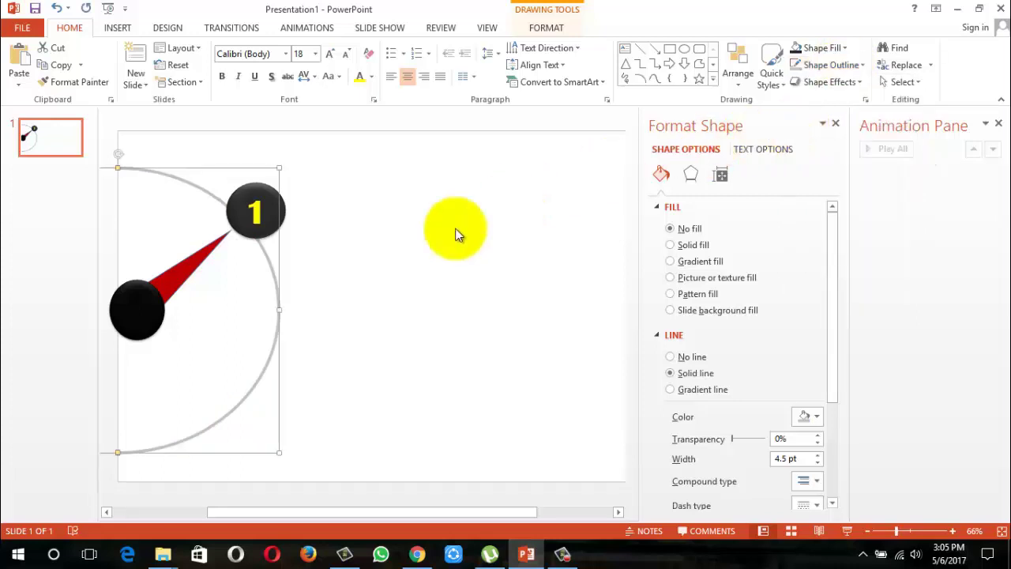
click(456, 234)
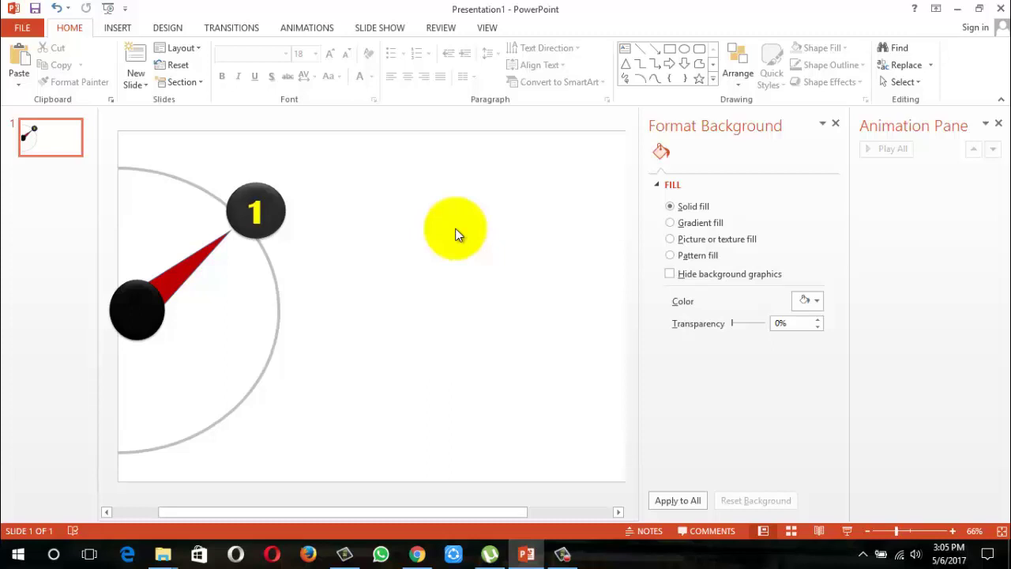
click(189, 272)
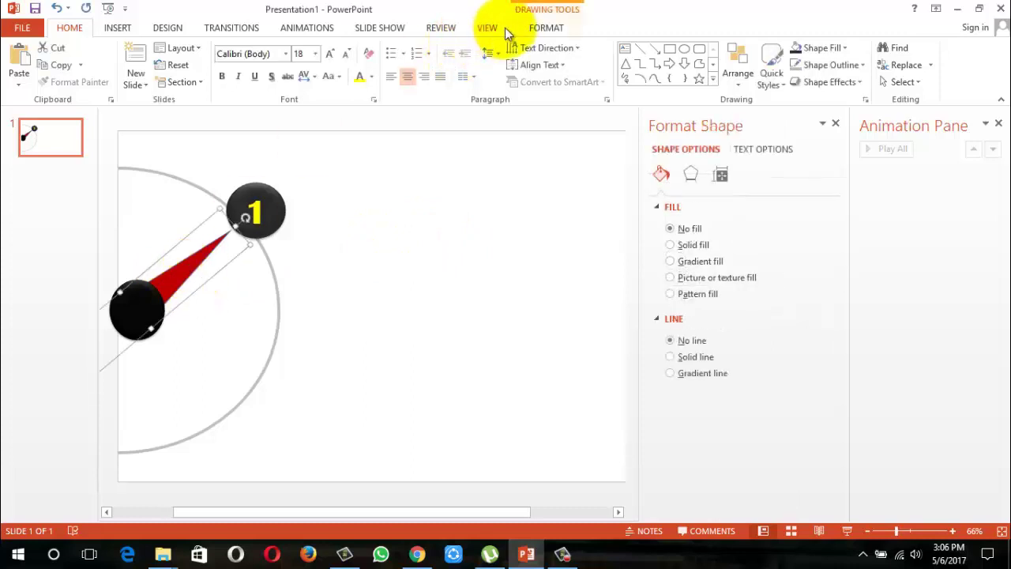
Step: Apply a Wipe entrance animation to the red needle group (Group 30)
click(292, 28)
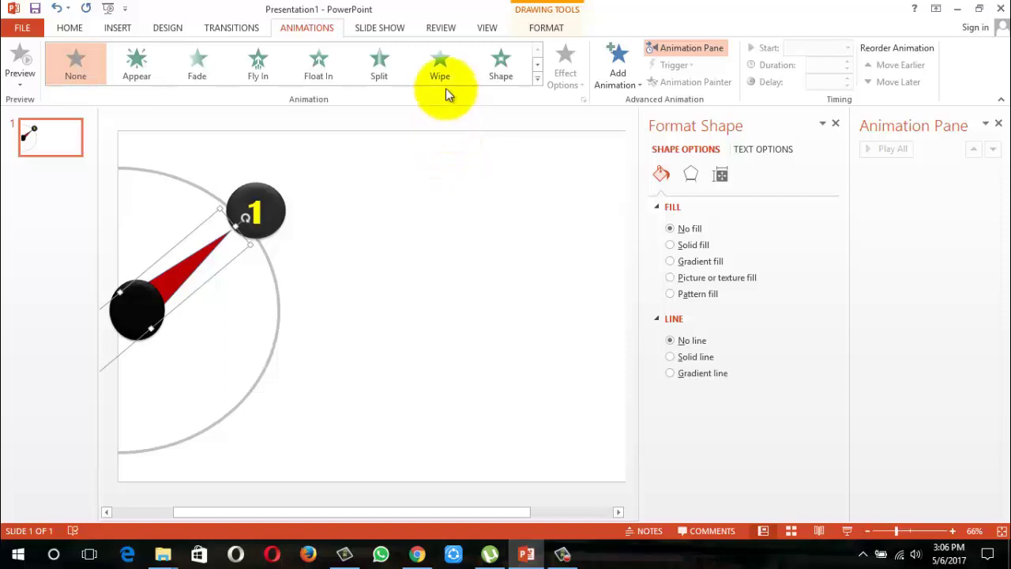
click(440, 64)
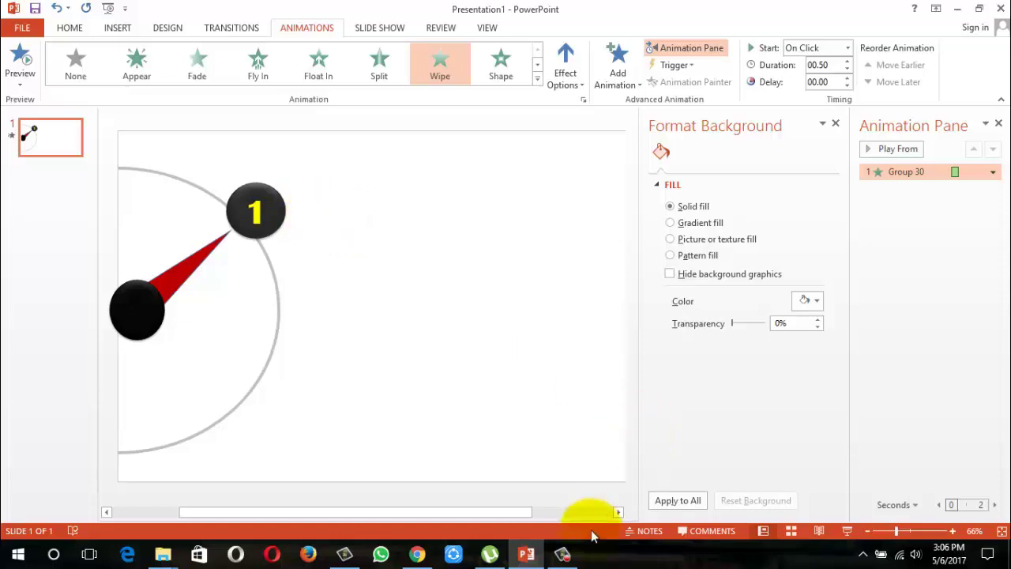
click(562, 554)
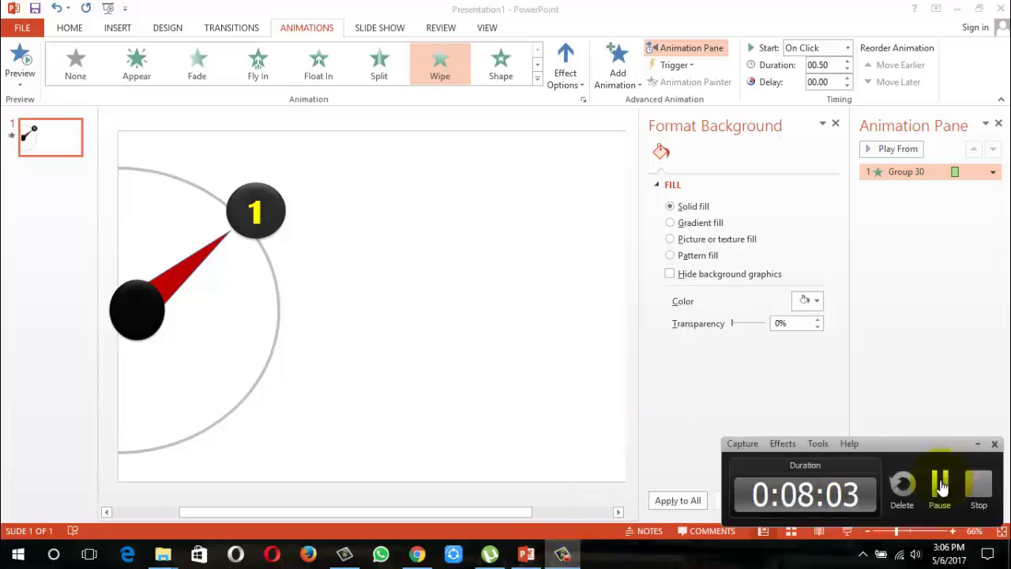
click(939, 481)
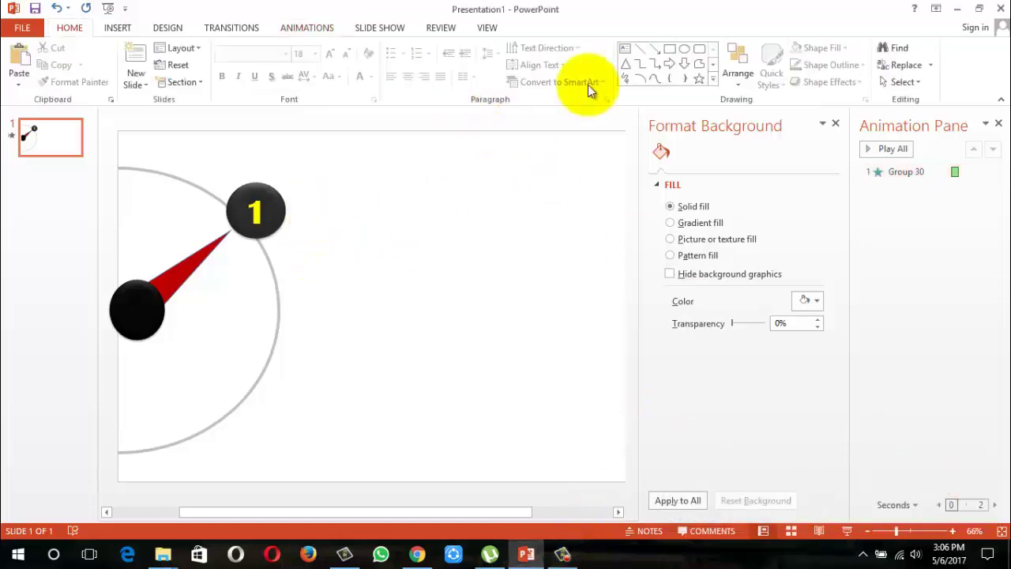
Step: Insert a 'Your text here' text box, enlarge it to 28 pt, and position it beside the '1' marker
click(623, 51)
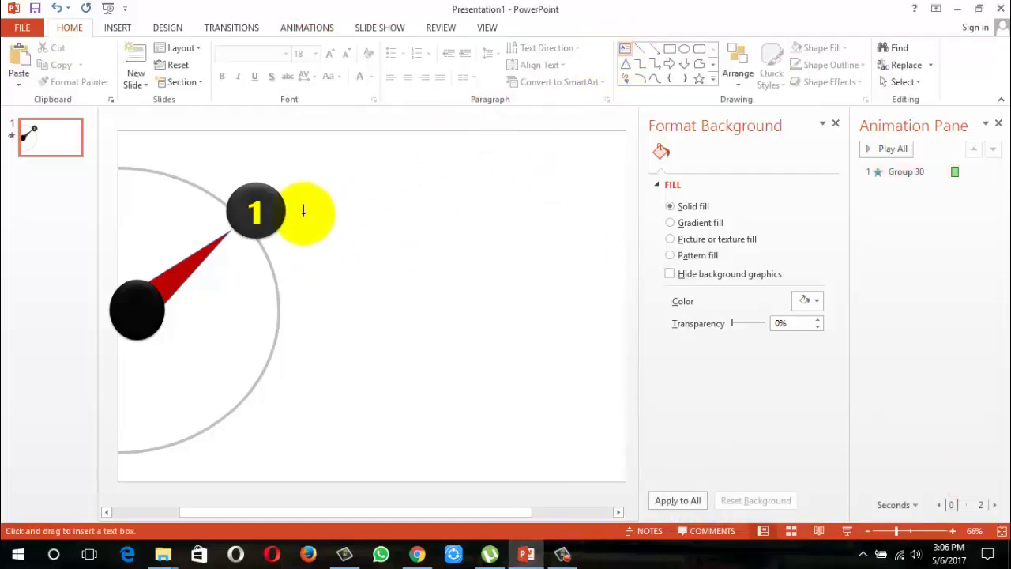
click(301, 209)
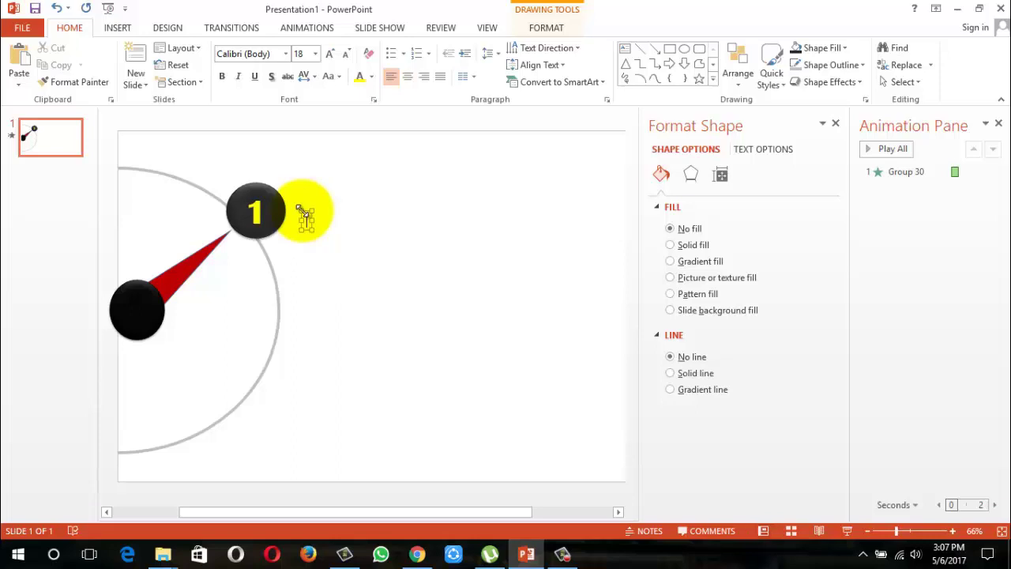
text(Your)
text( text )
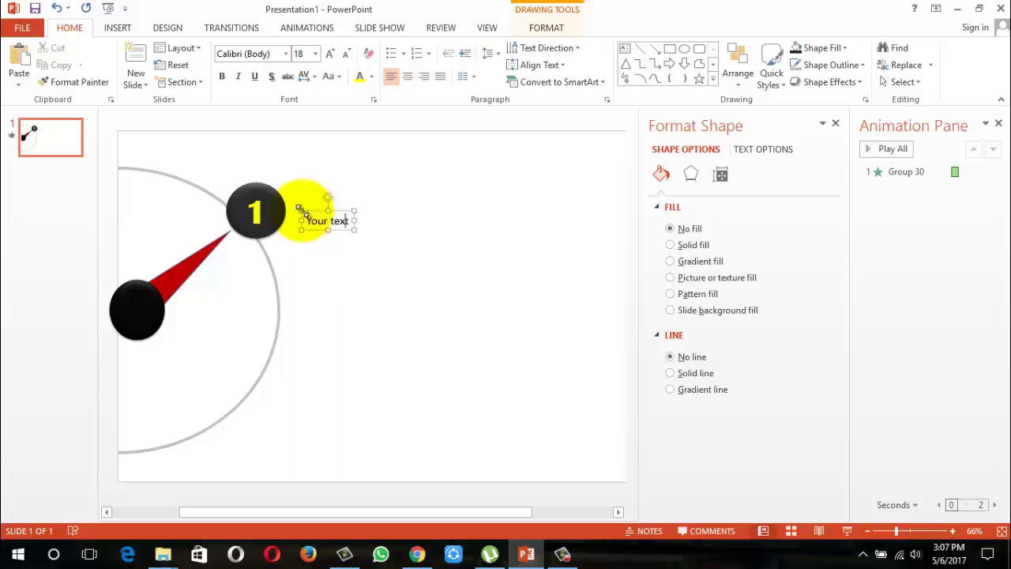
text(her)
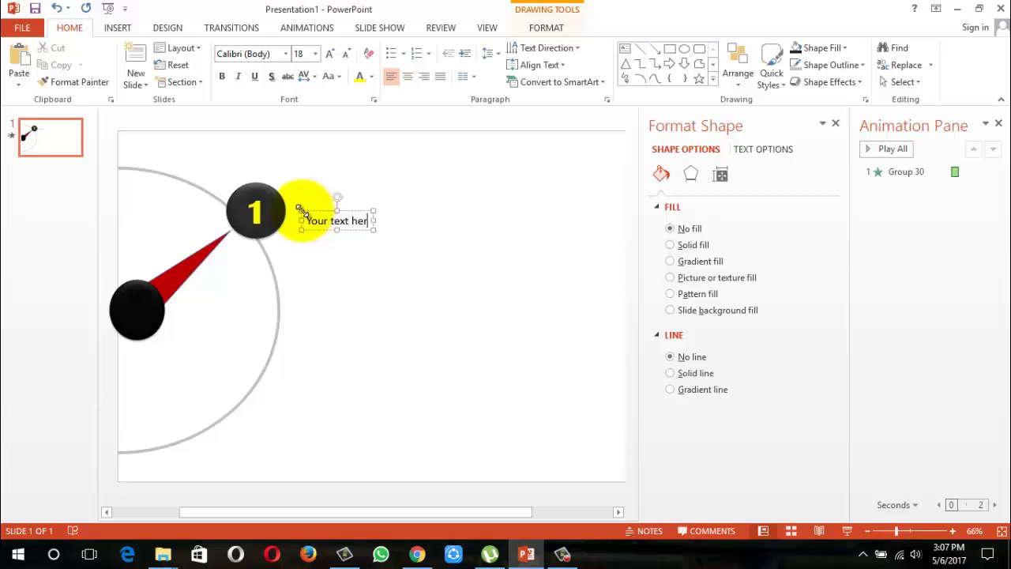
text(e)
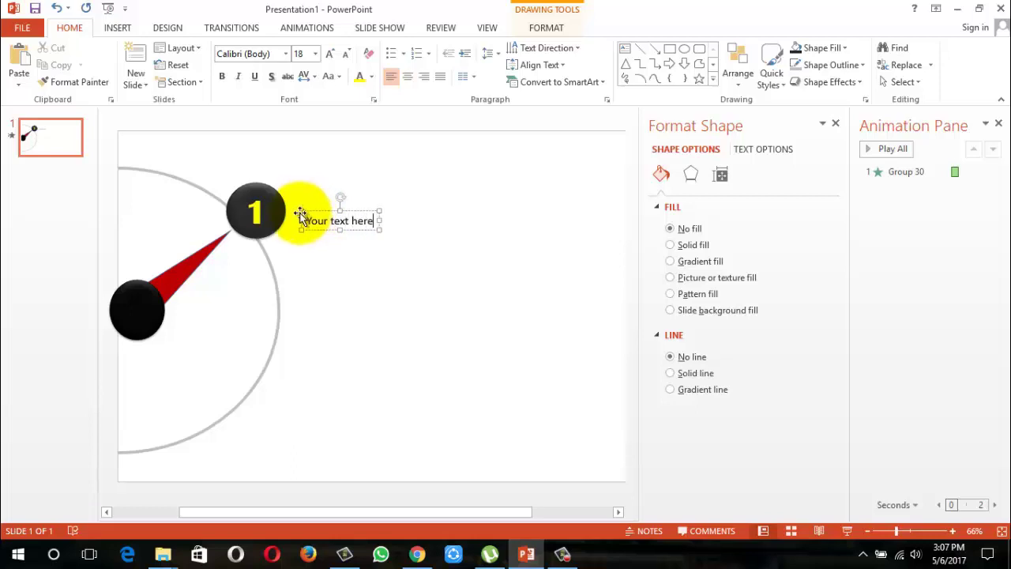
key(ctrl+a)
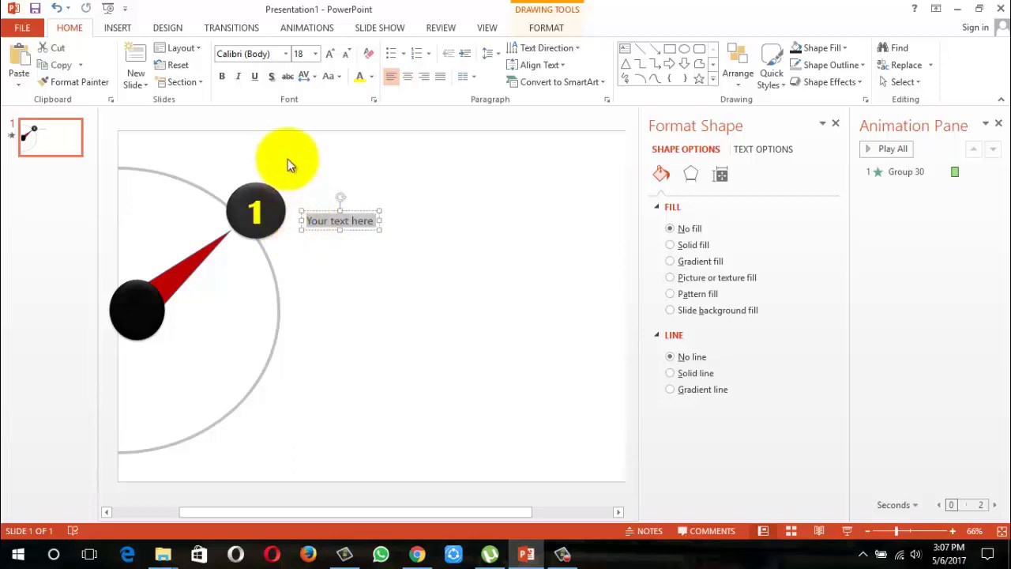
click(334, 53)
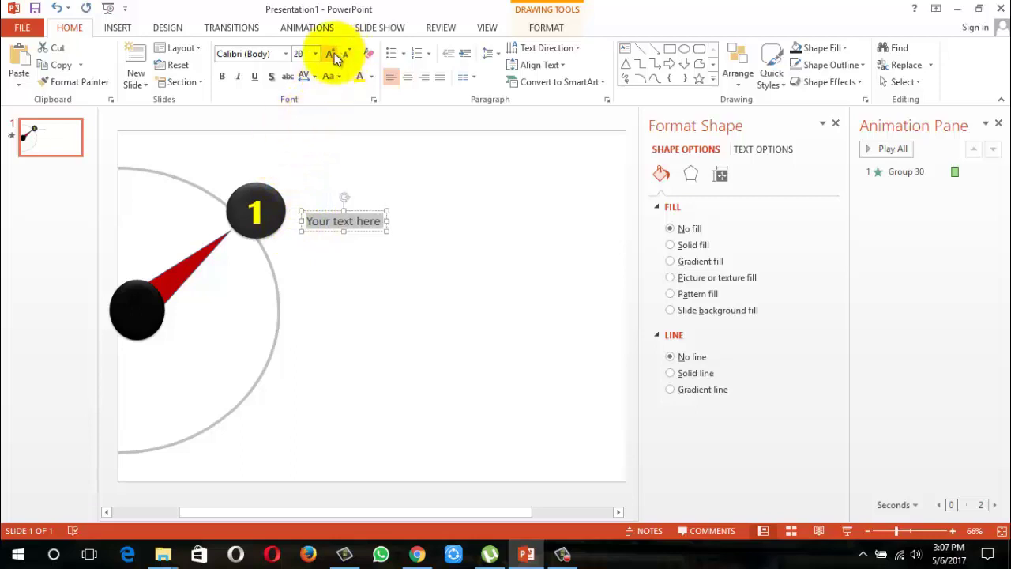
click(334, 53)
click(334, 53)
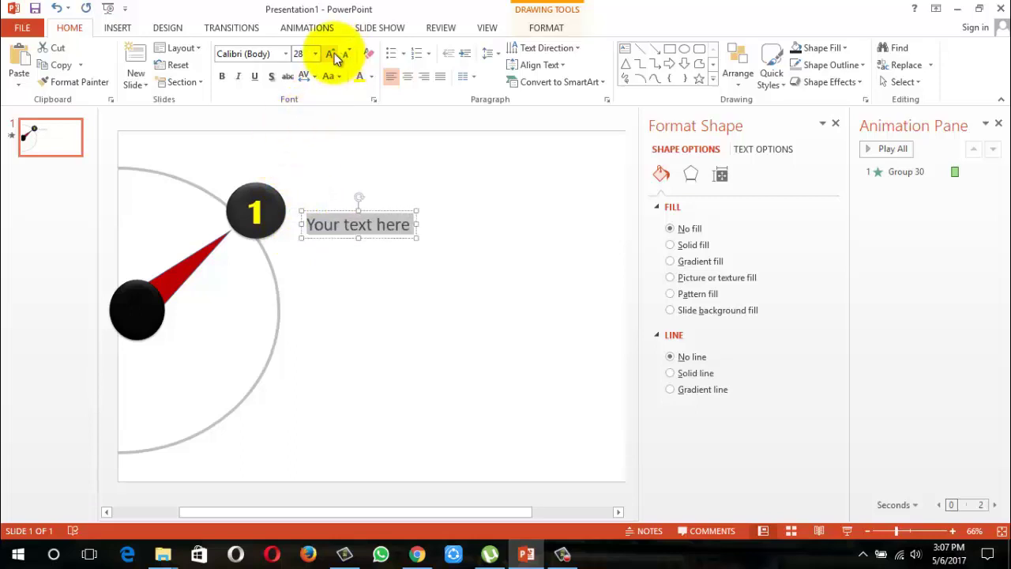
click(379, 215)
drag(377, 213, 367, 195)
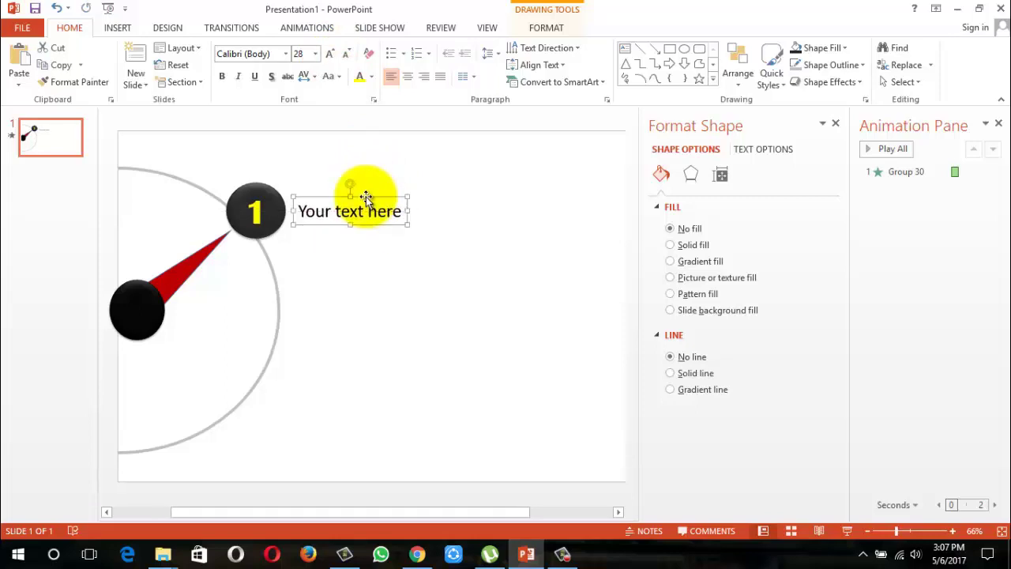
click(455, 227)
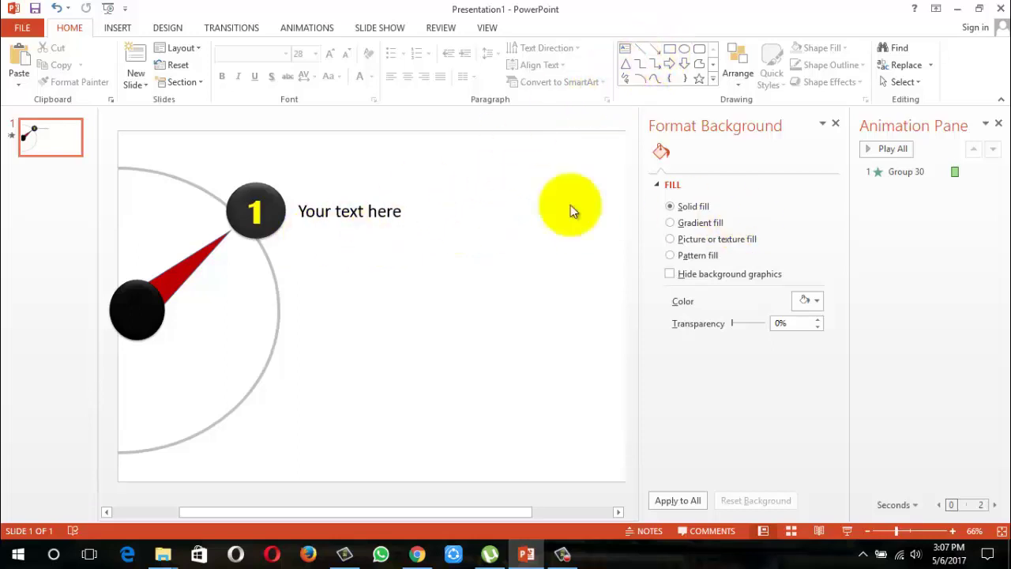
click(211, 248)
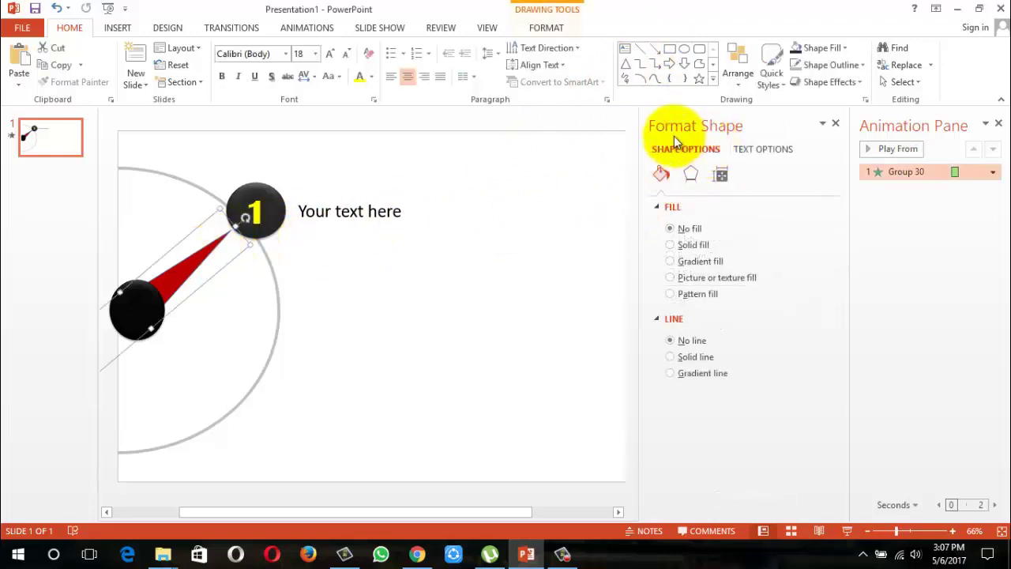
Step: Set the red needle group's rotation to 80° in Format Shape > Size
click(544, 27)
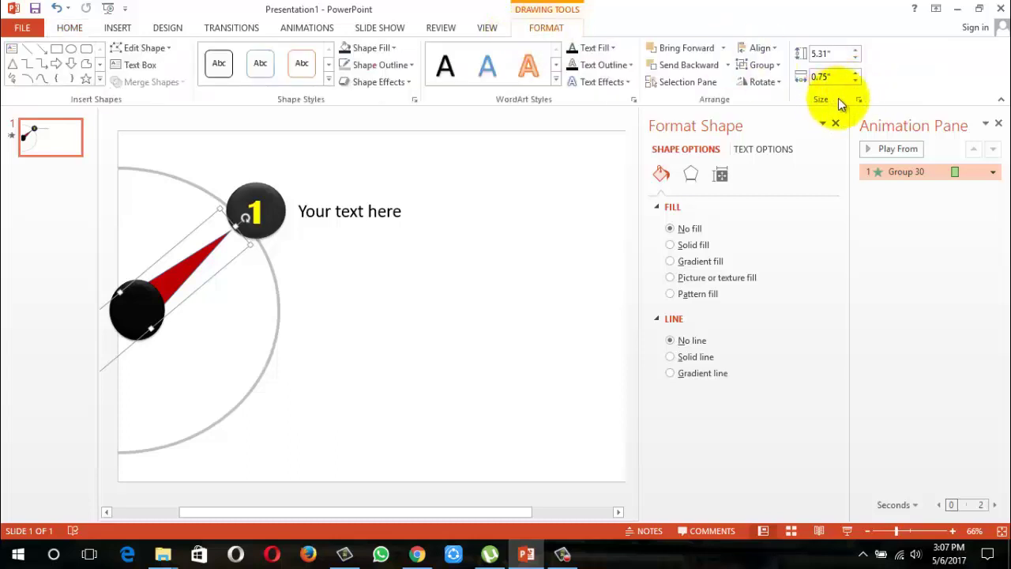
click(858, 99)
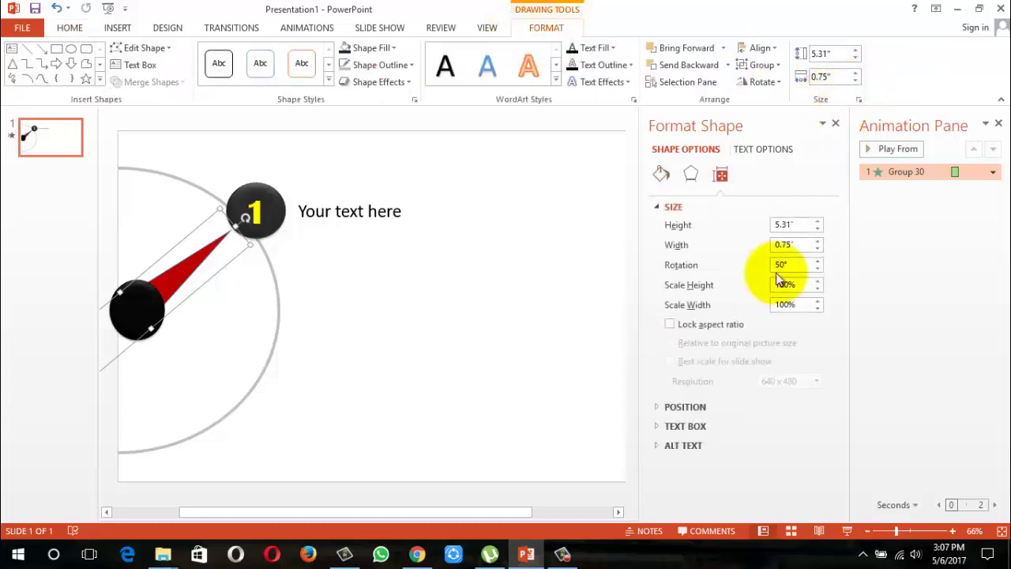
click(780, 265)
text(8)
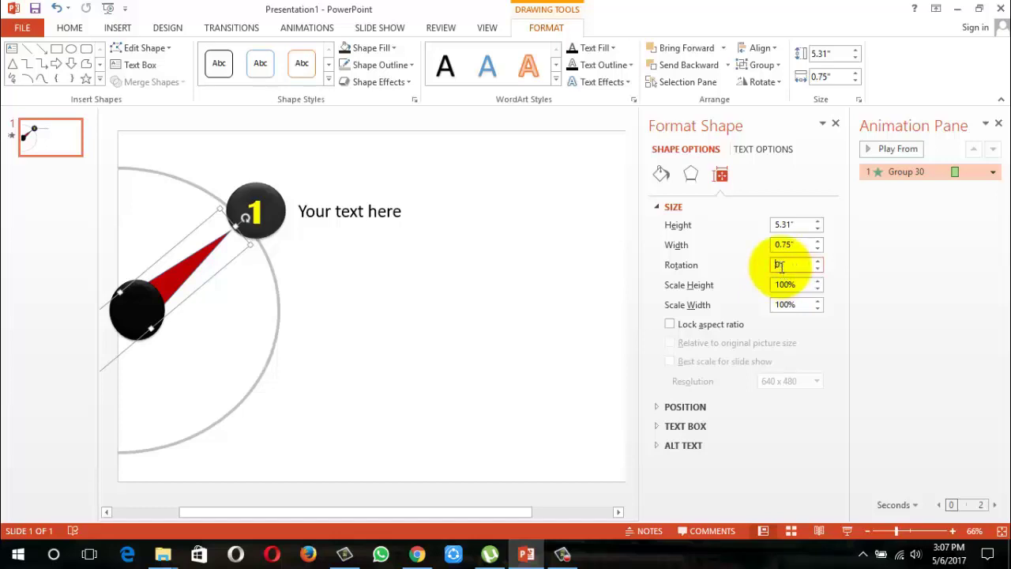
text(0)
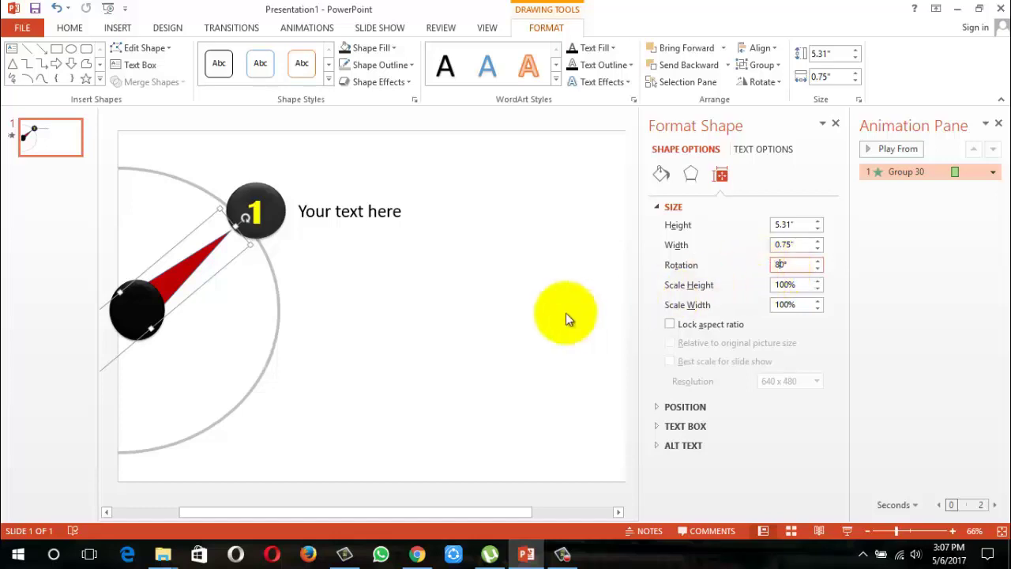
click(565, 313)
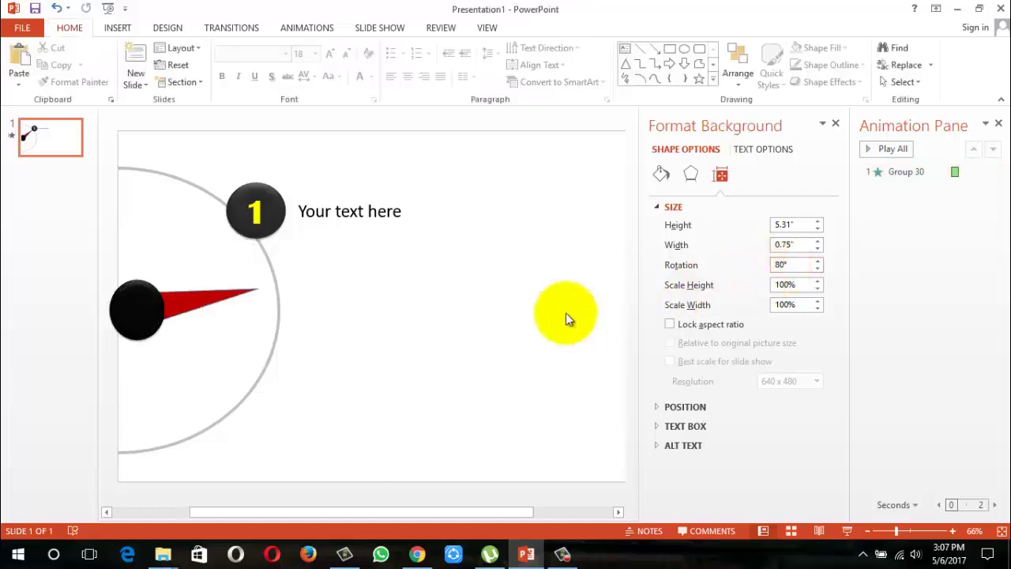
Step: Draw a straight horizontal line rightward from the 80° needle's tip across the slide
click(639, 49)
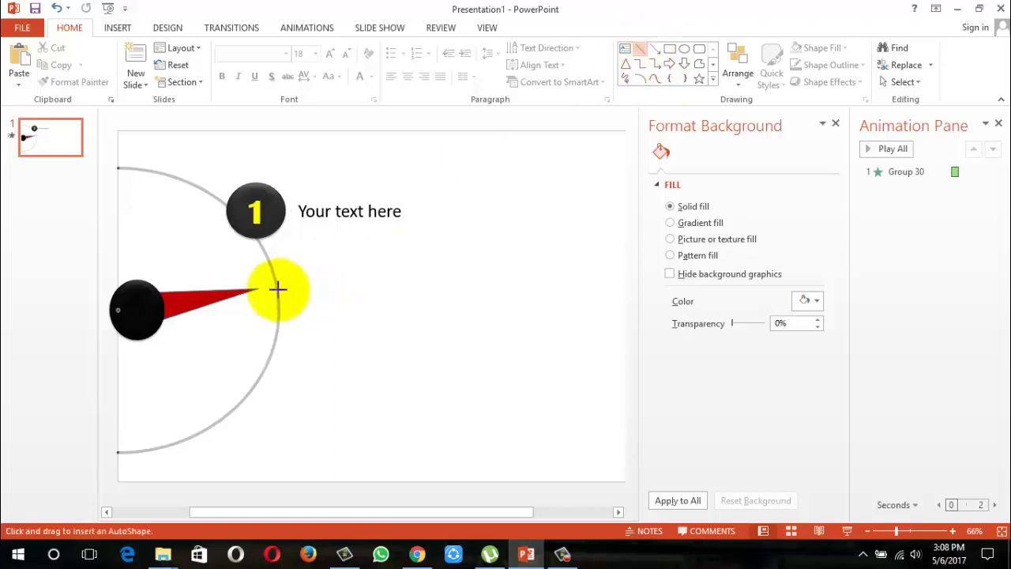
drag(277, 290, 602, 295)
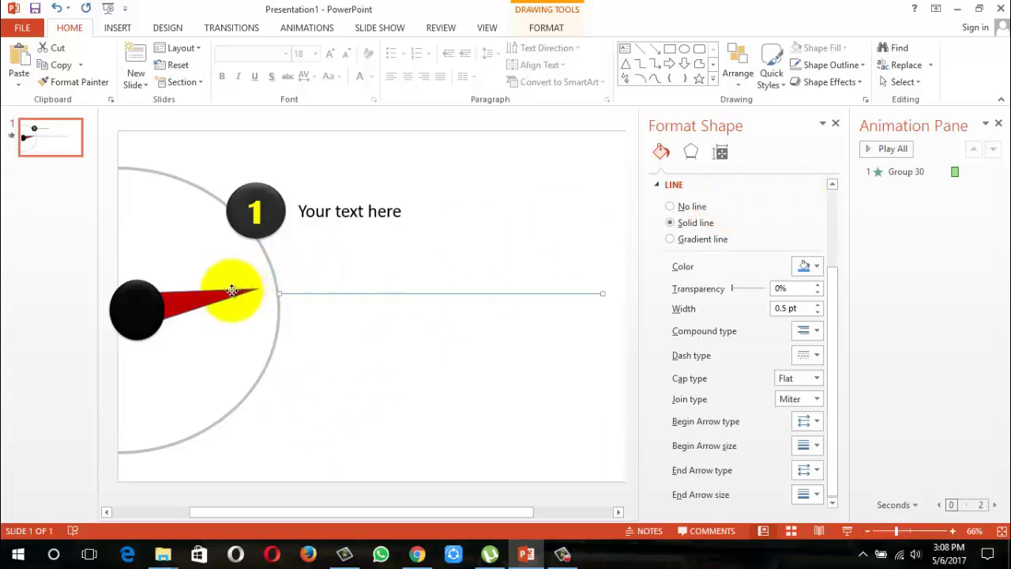
click(233, 286)
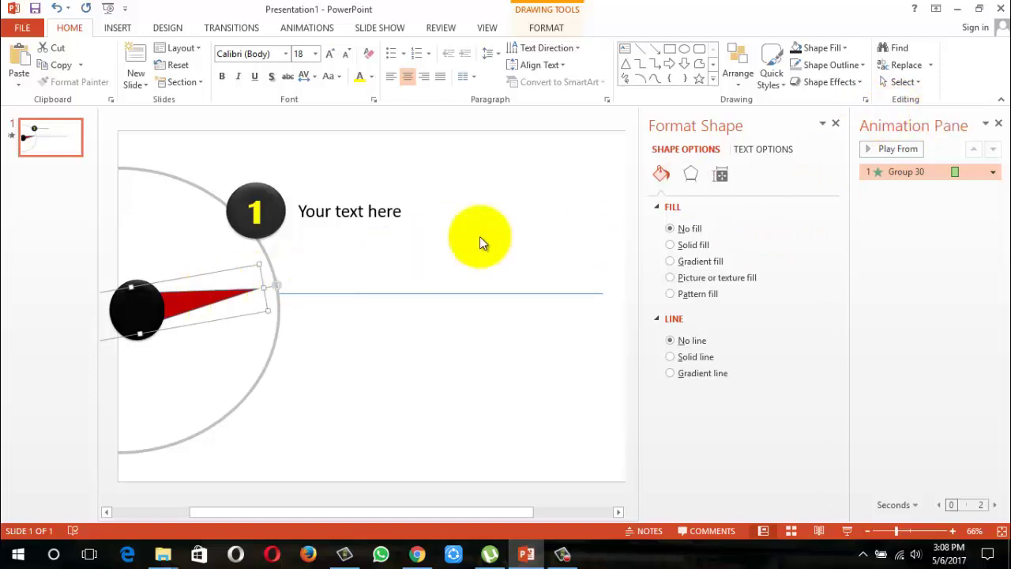
click(721, 177)
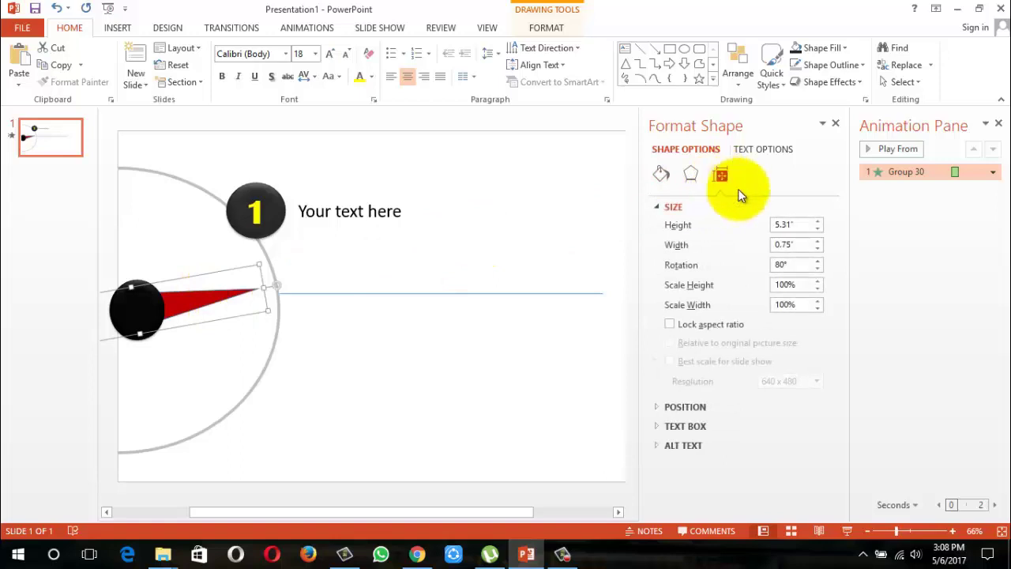
Step: Change the needle's rotation to 110° so it points down-right
double_click(781, 266)
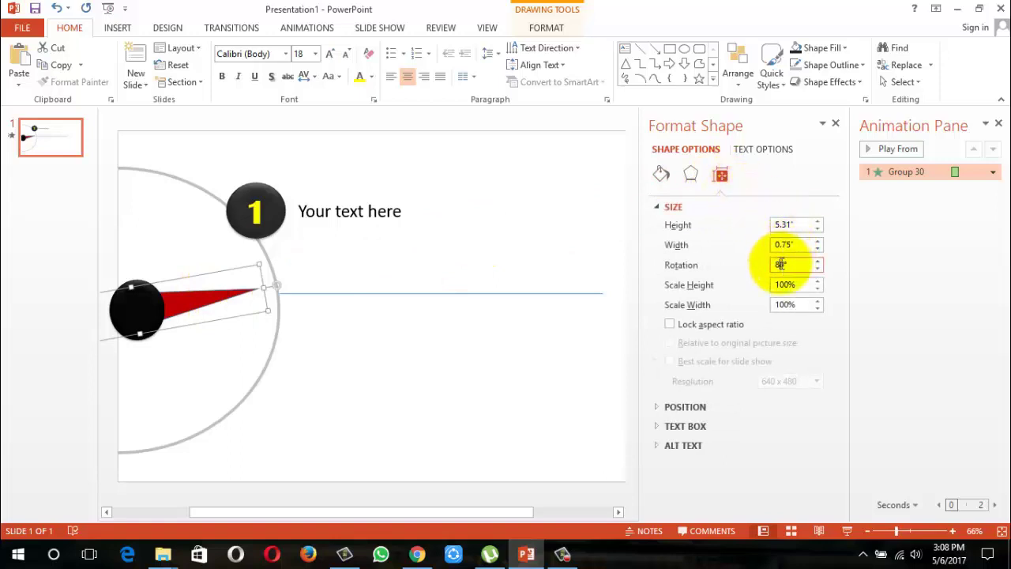
text(11)
text(0)
click(482, 385)
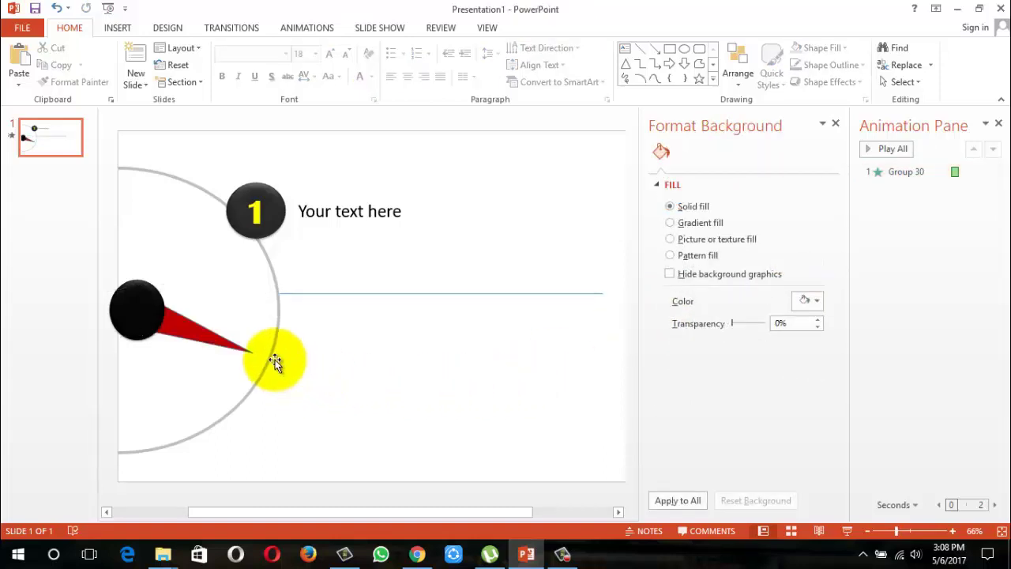
Step: Draw a second horizontal line rightward from the 110° needle's new tip
click(641, 48)
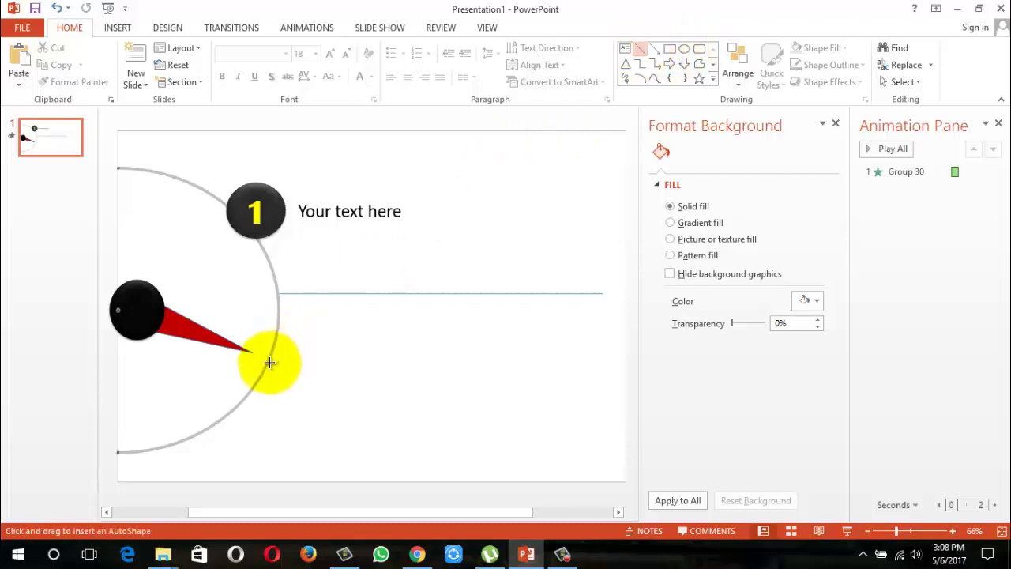
mouse_move(272, 360)
mouse_down()
mouse_move(556, 419)
mouse_move(600, 367)
mouse_up()
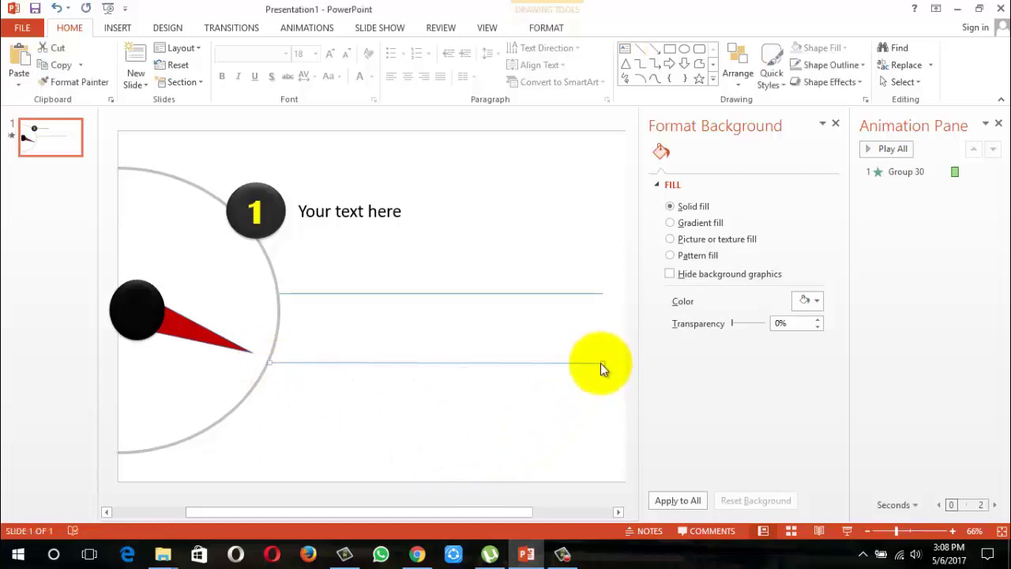
click(369, 461)
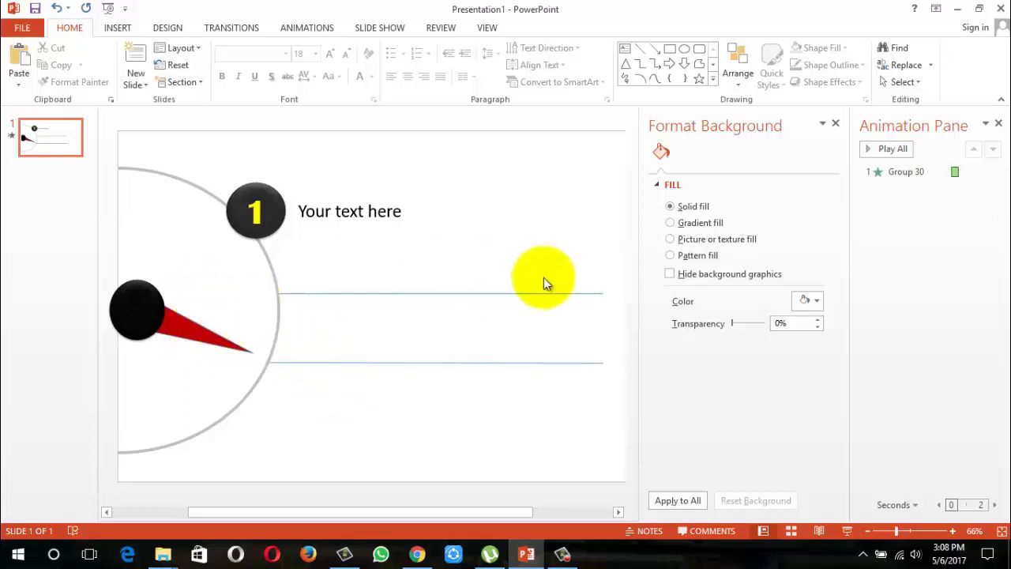
Step: Set the needle group's rotation to 50° so it points back at the '1' marker
click(220, 335)
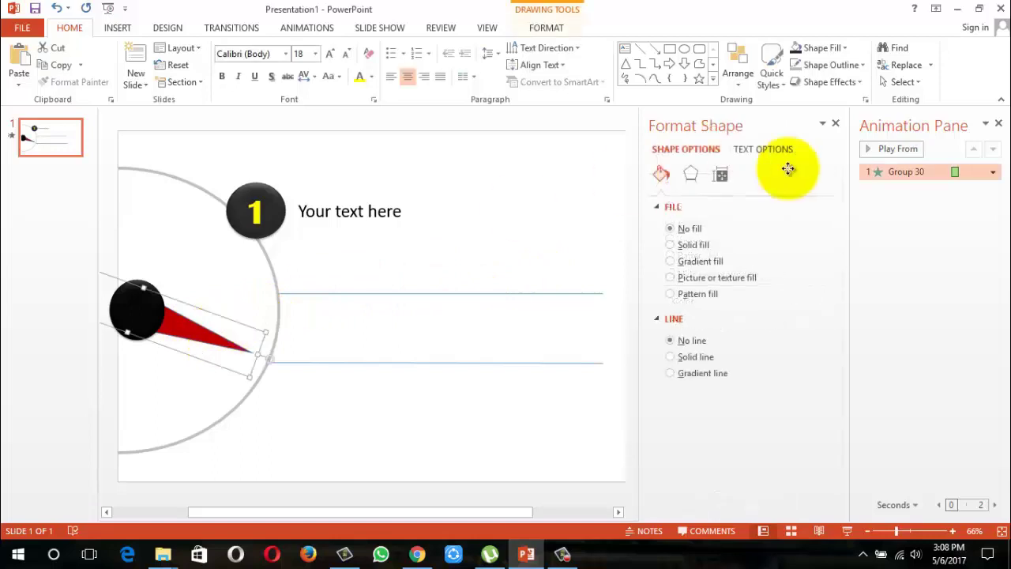
click(717, 177)
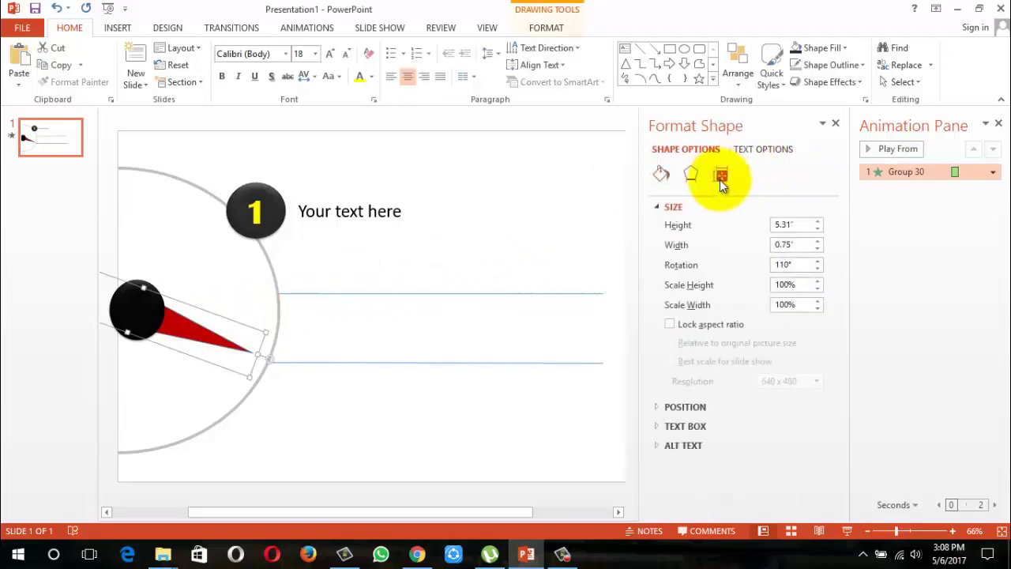
double_click(783, 265)
text(0)
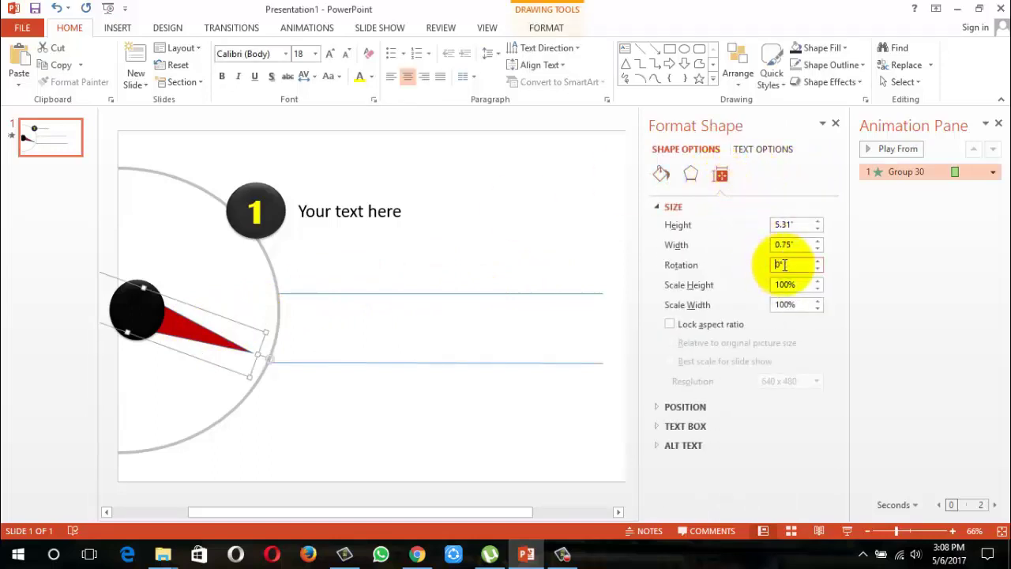
text(5)
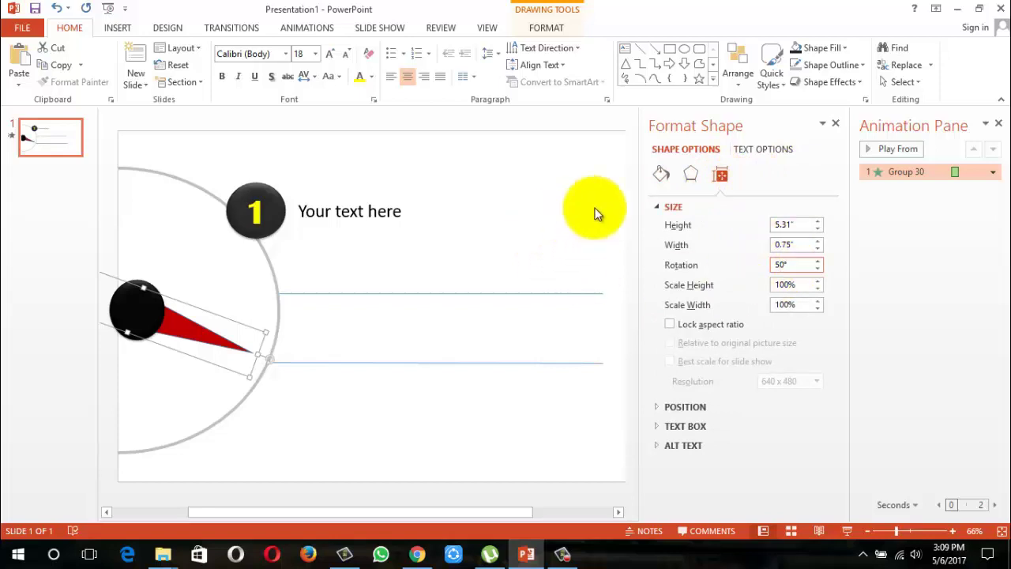
click(596, 213)
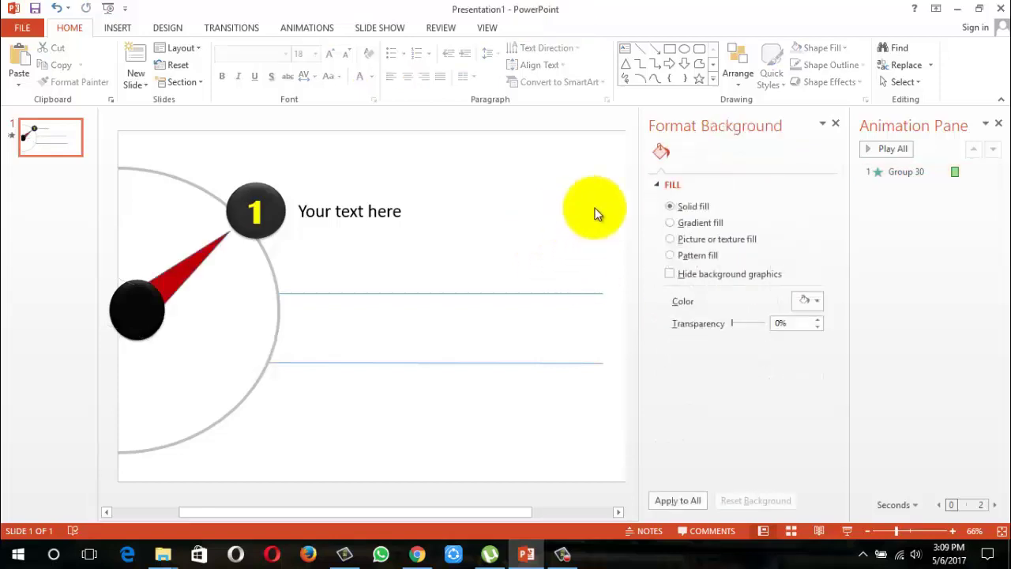
click(190, 269)
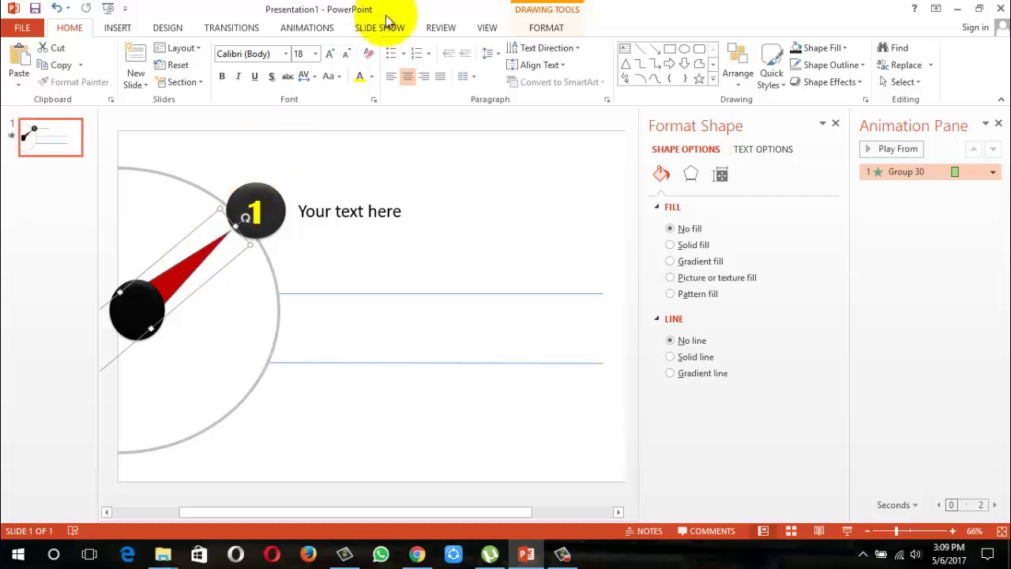
Step: Give the black marker circle numbered 1 a Zoom entrance animation
click(295, 29)
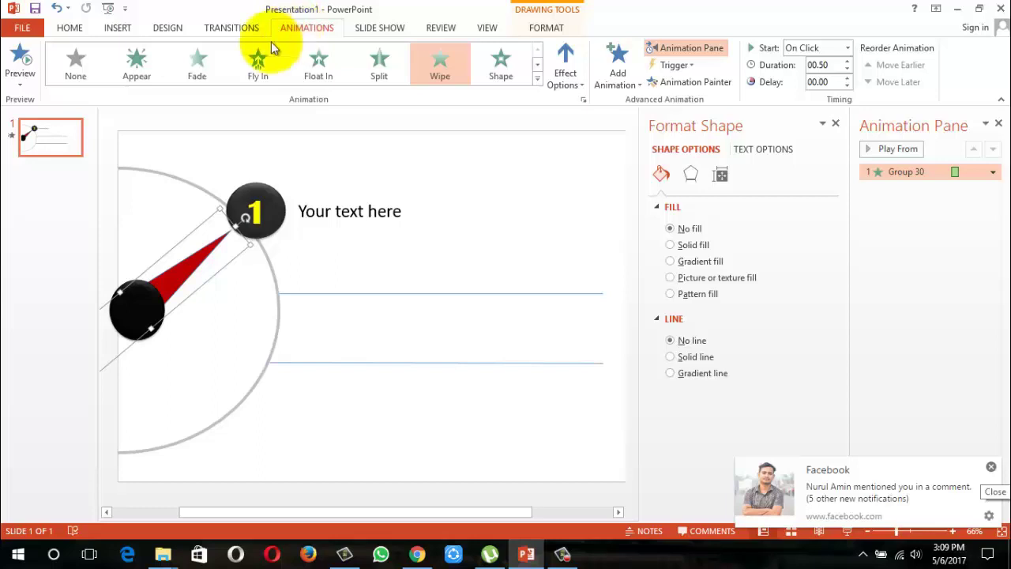
click(270, 196)
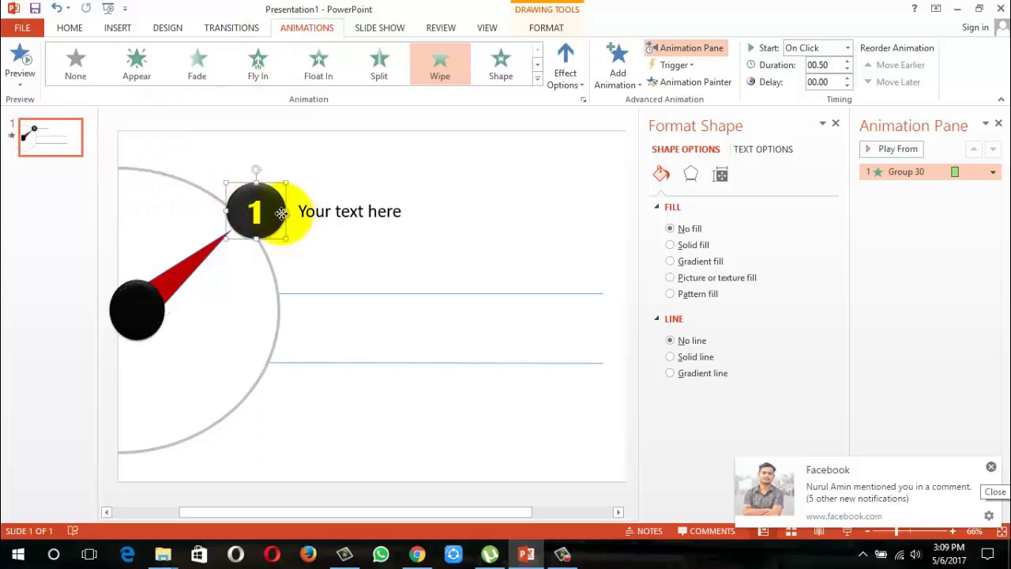
click(536, 66)
click(271, 62)
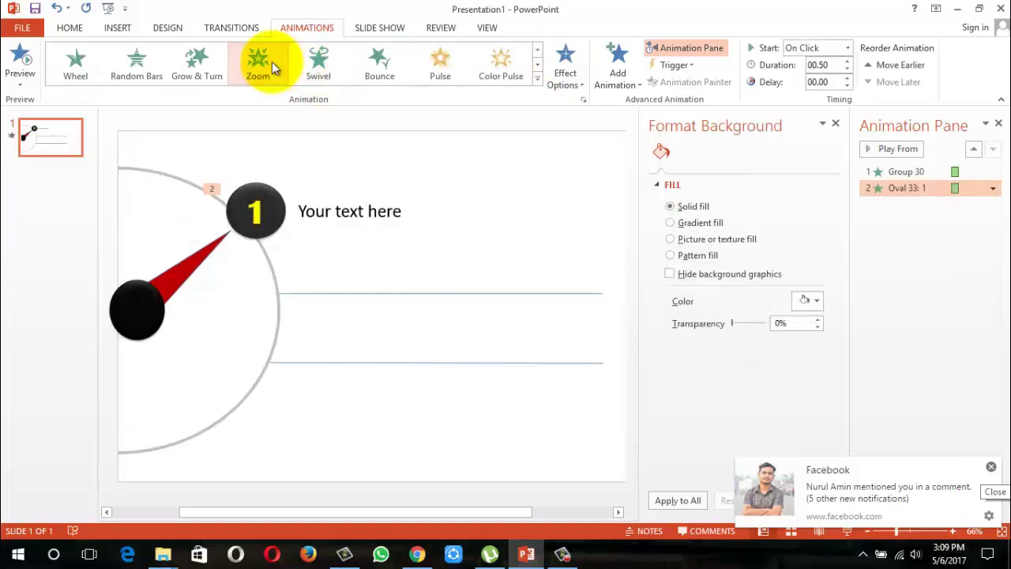
Step: Give the 'Your text here' caption a Wipe entrance from the left
click(350, 207)
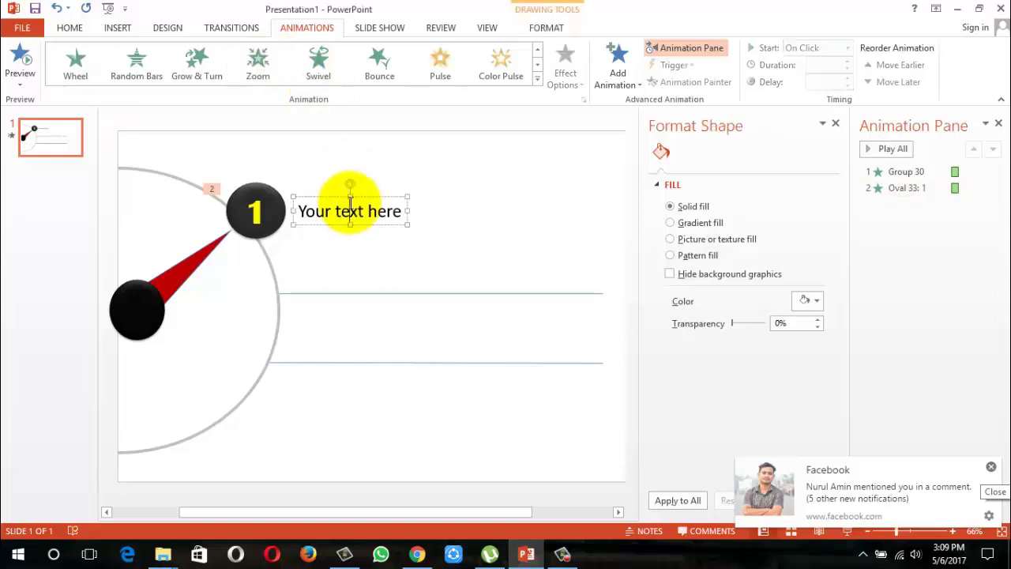
double_click(350, 207)
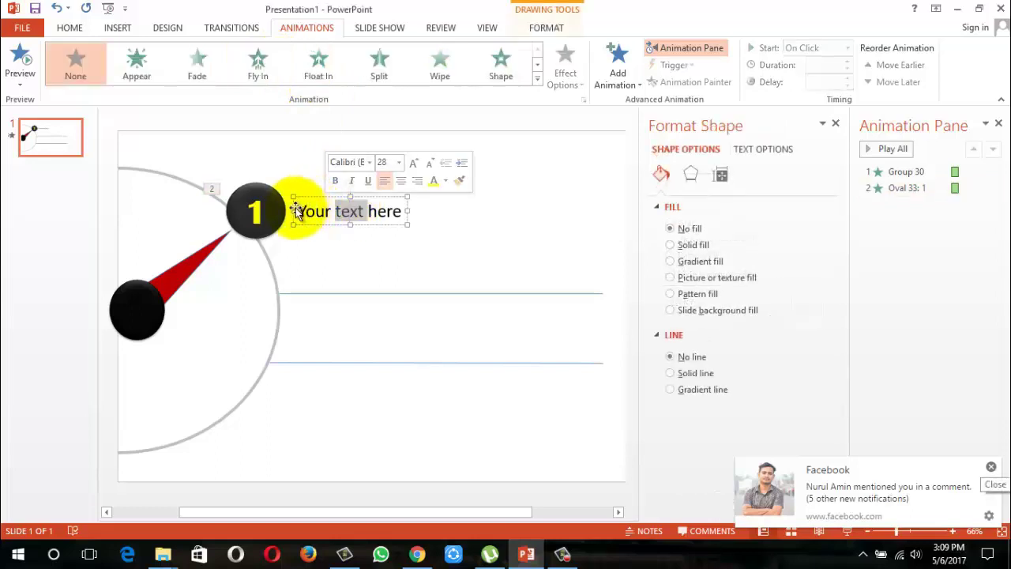
click(420, 192)
click(401, 209)
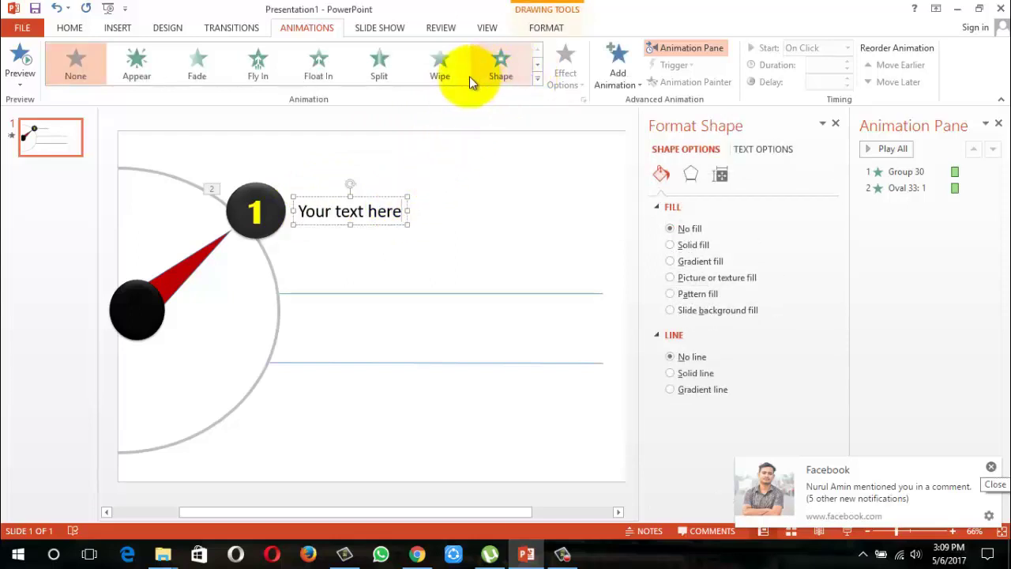
click(447, 72)
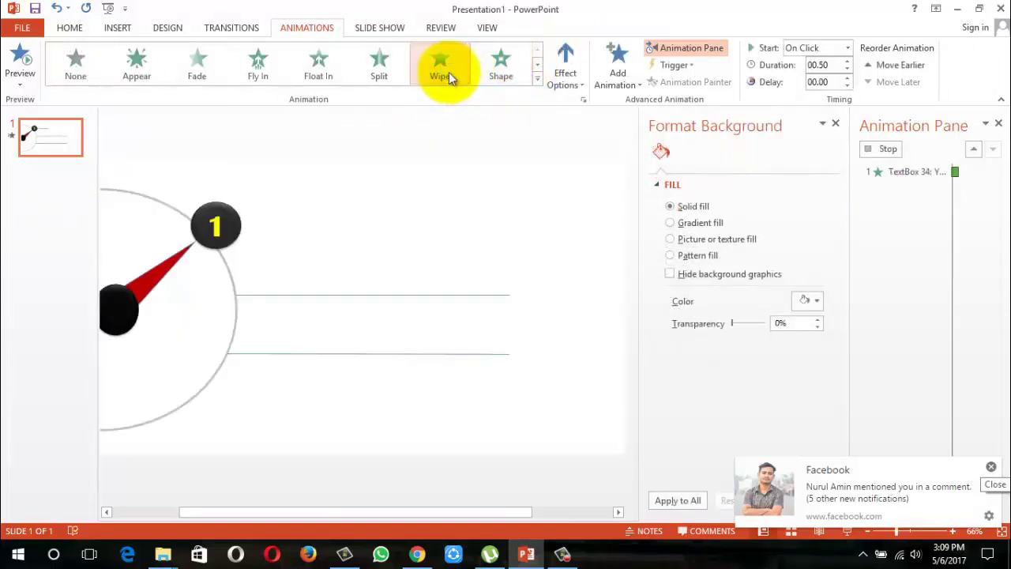
click(575, 75)
click(585, 159)
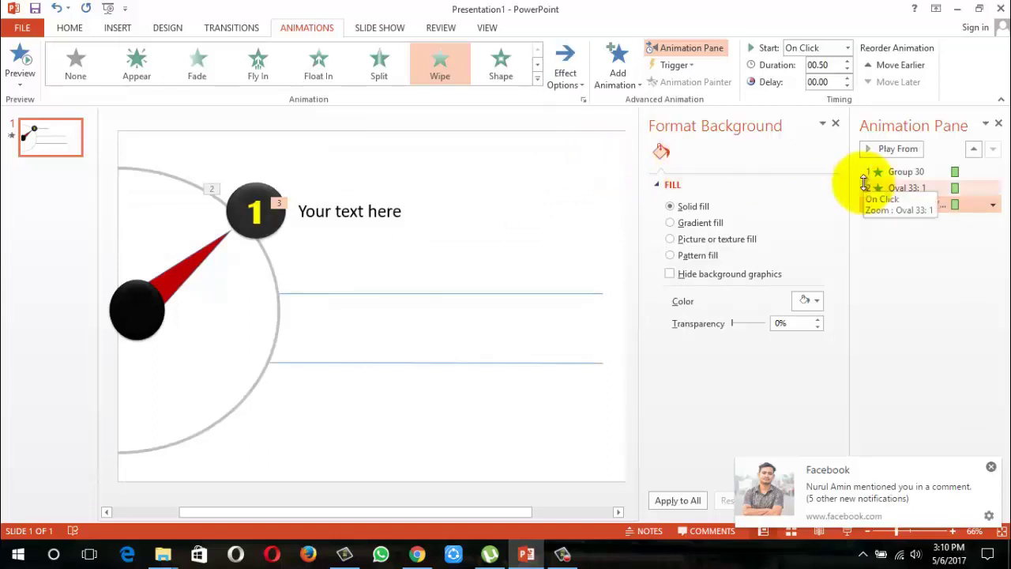
Step: Set both the marker's Zoom and the caption's Wipe to start After Previous
click(894, 189)
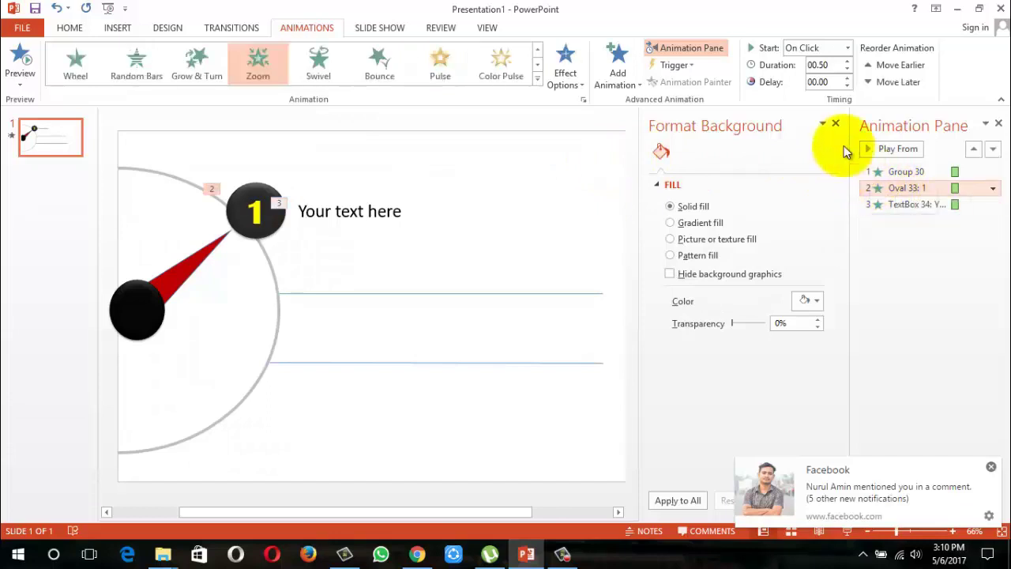
click(838, 49)
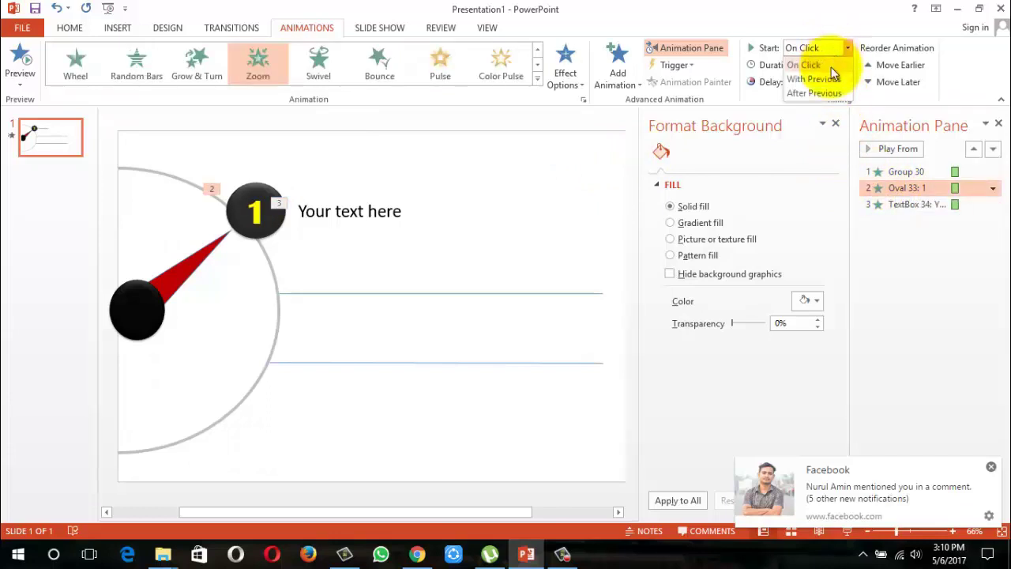
click(830, 93)
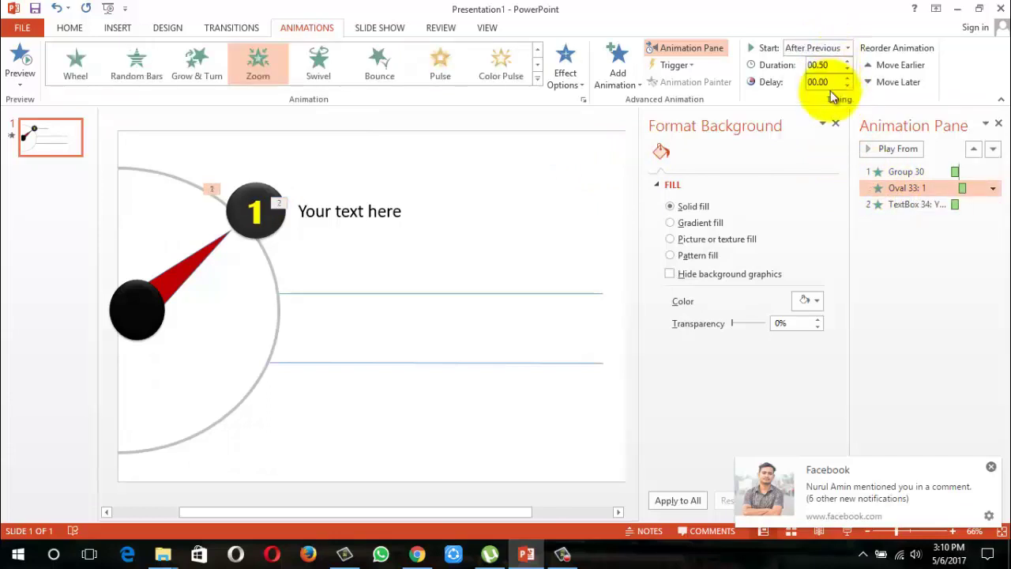
click(906, 203)
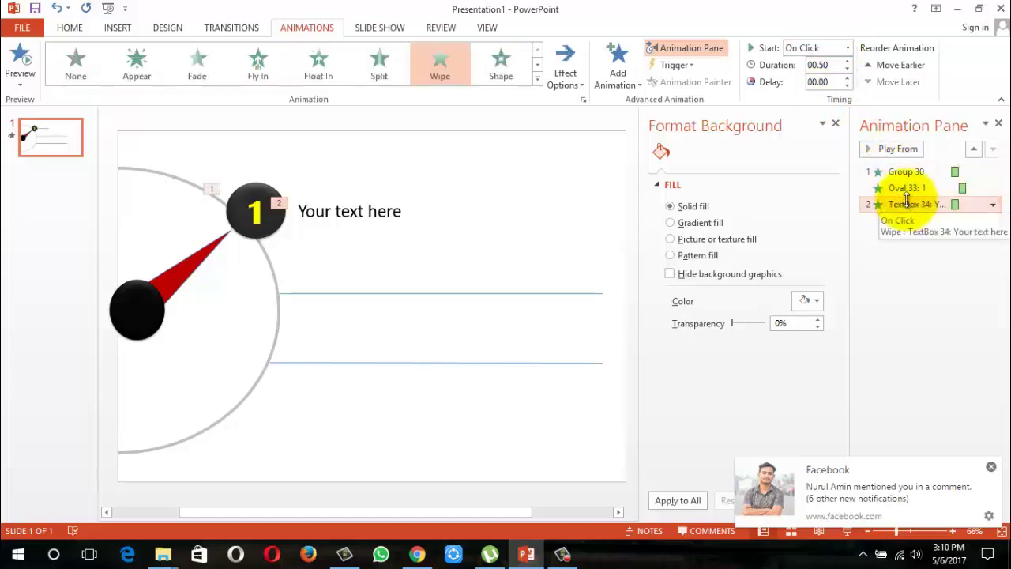
click(848, 42)
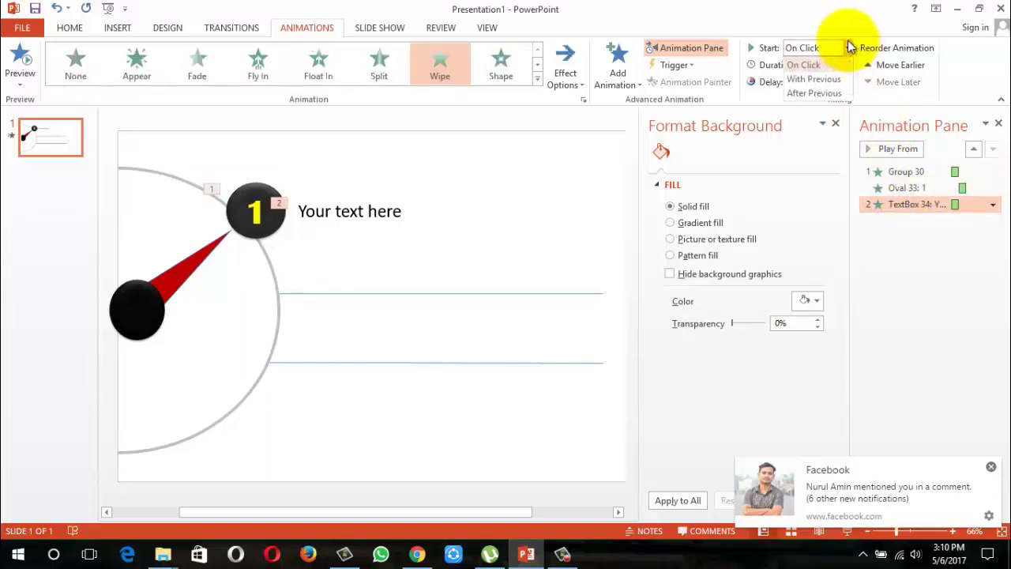
click(822, 93)
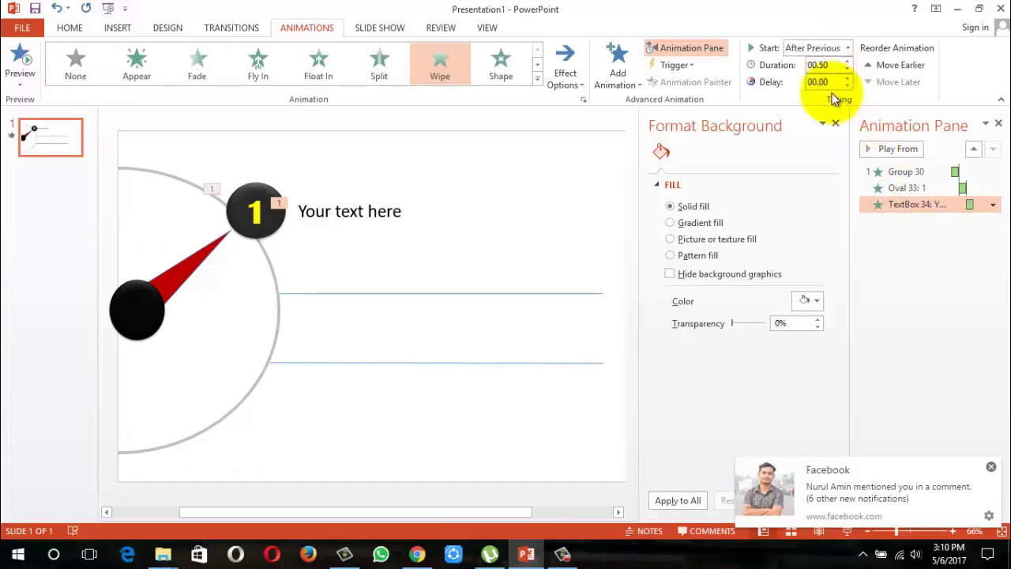
Step: Preview the animation sequence from the caption and then from the needle group
click(882, 156)
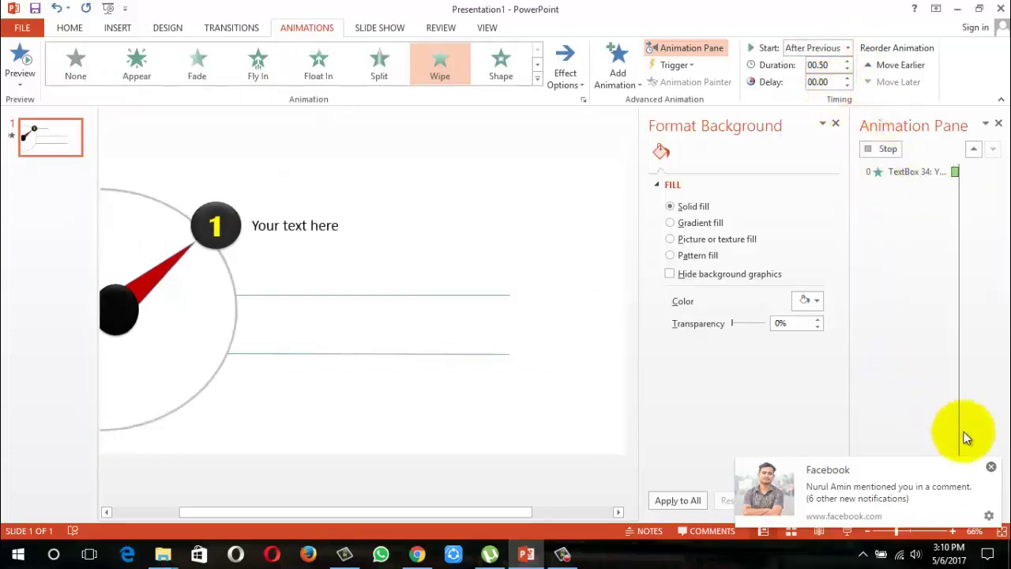
click(989, 468)
click(888, 148)
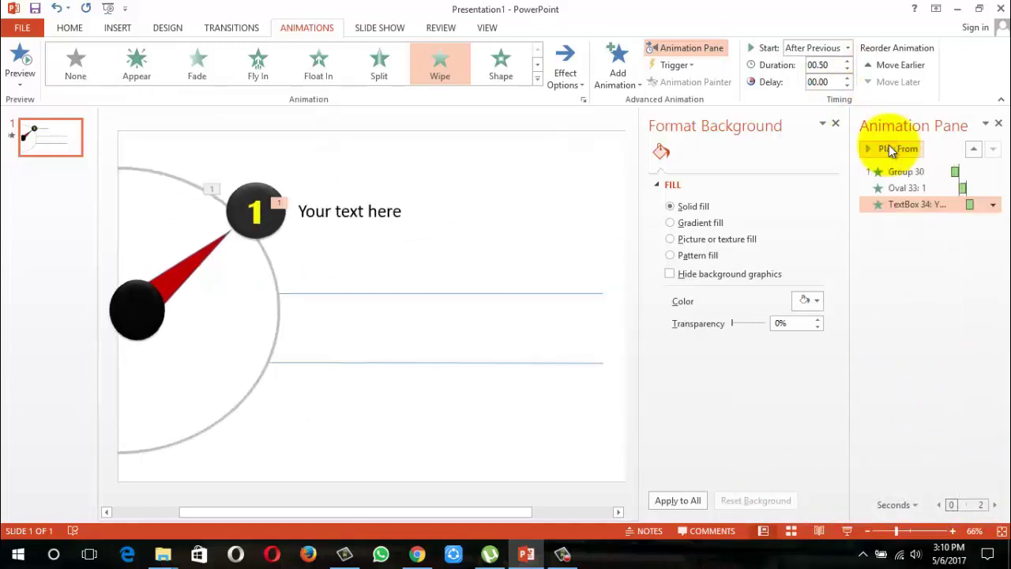
click(888, 149)
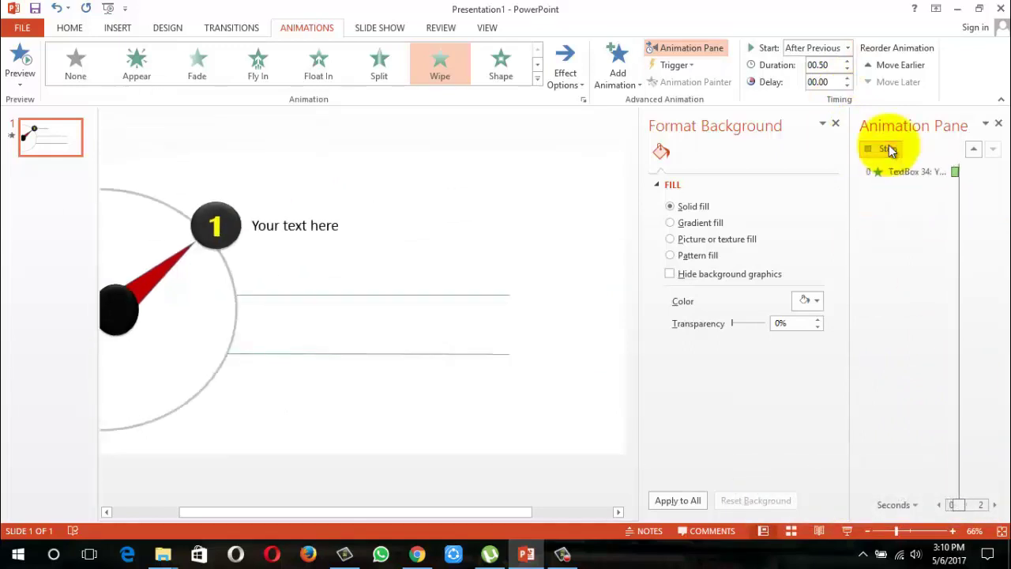
click(899, 171)
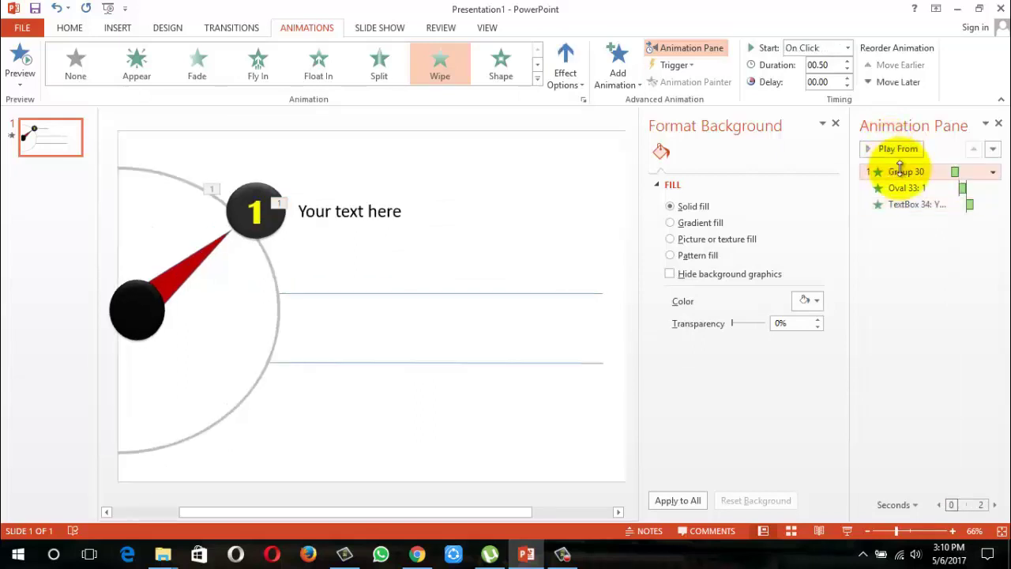
click(899, 149)
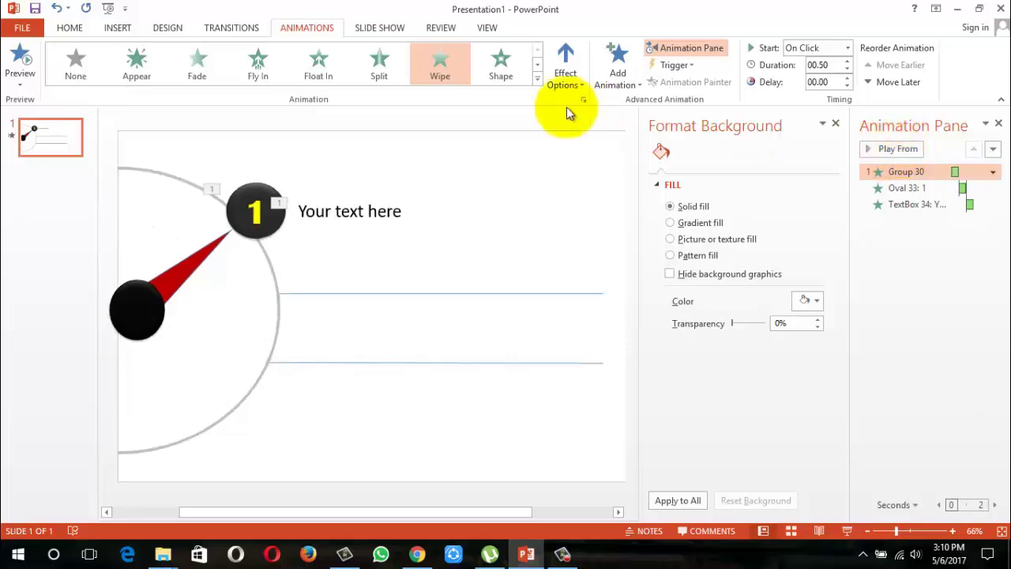
Step: Select the red needle group, then browse the animation gallery and Wipe direction choices
click(170, 274)
mouse_move(170, 274)
mouse_down()
mouse_move(144, 287)
mouse_move(178, 278)
mouse_up()
click(178, 278)
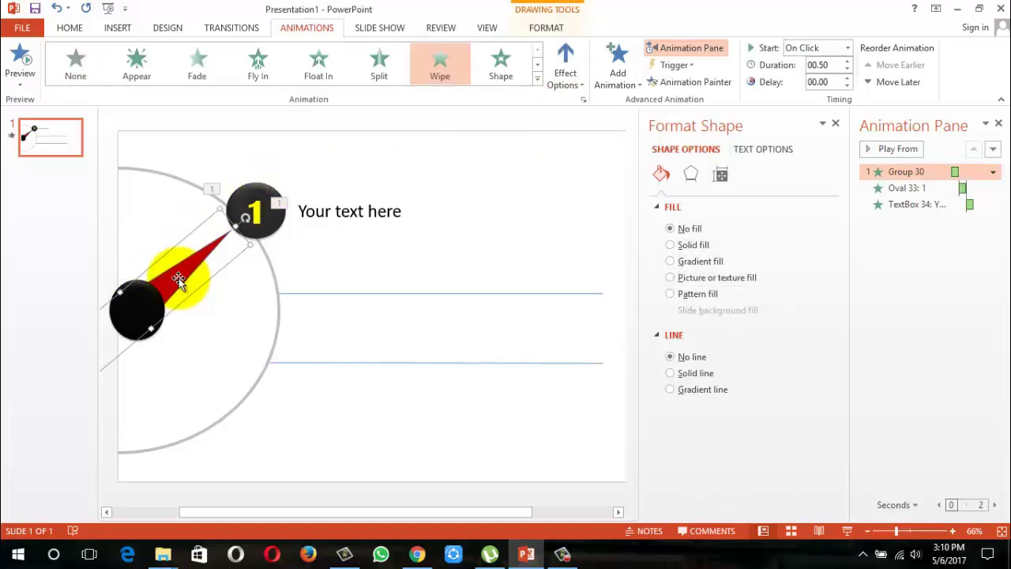
click(537, 65)
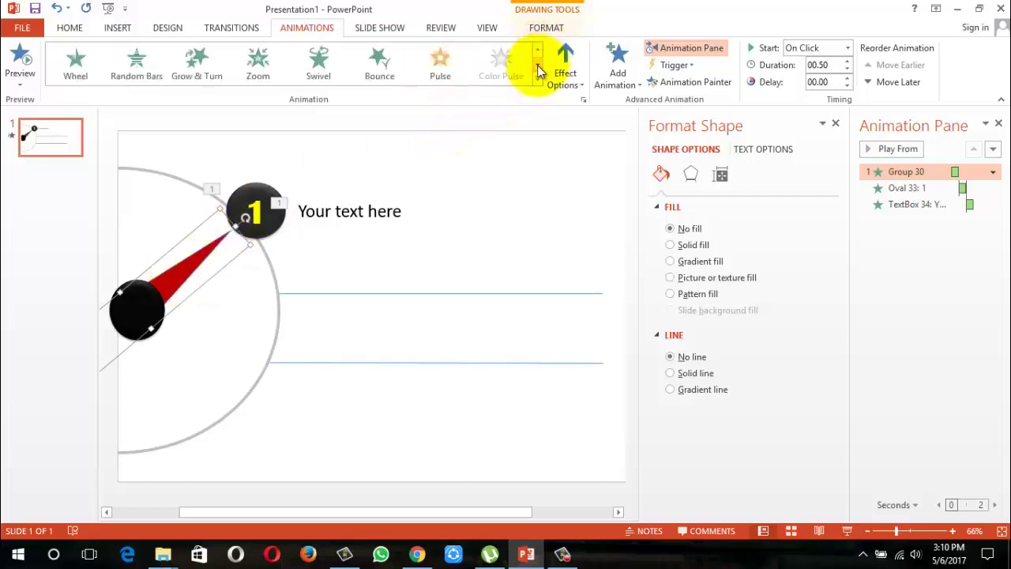
click(536, 50)
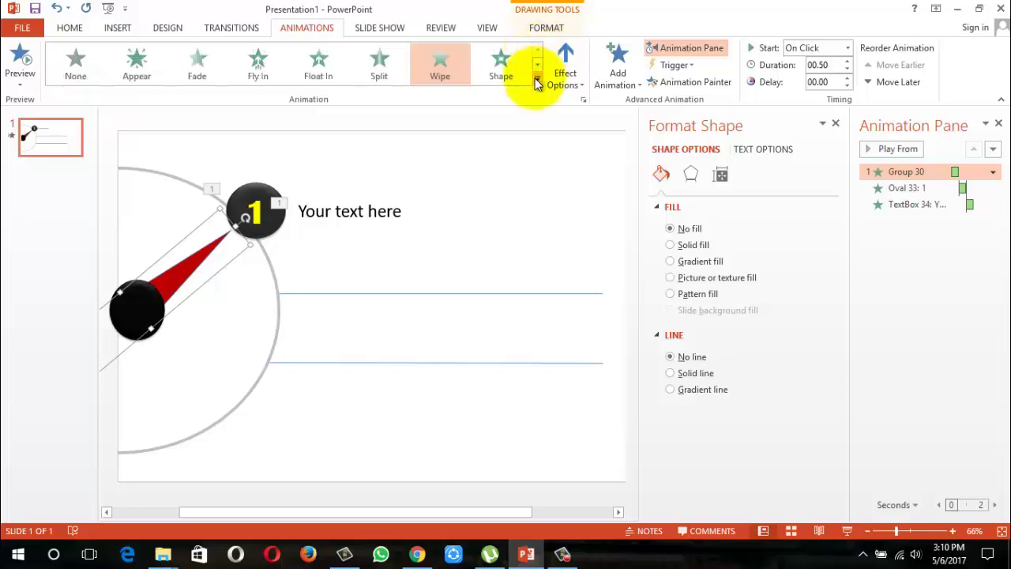
click(537, 80)
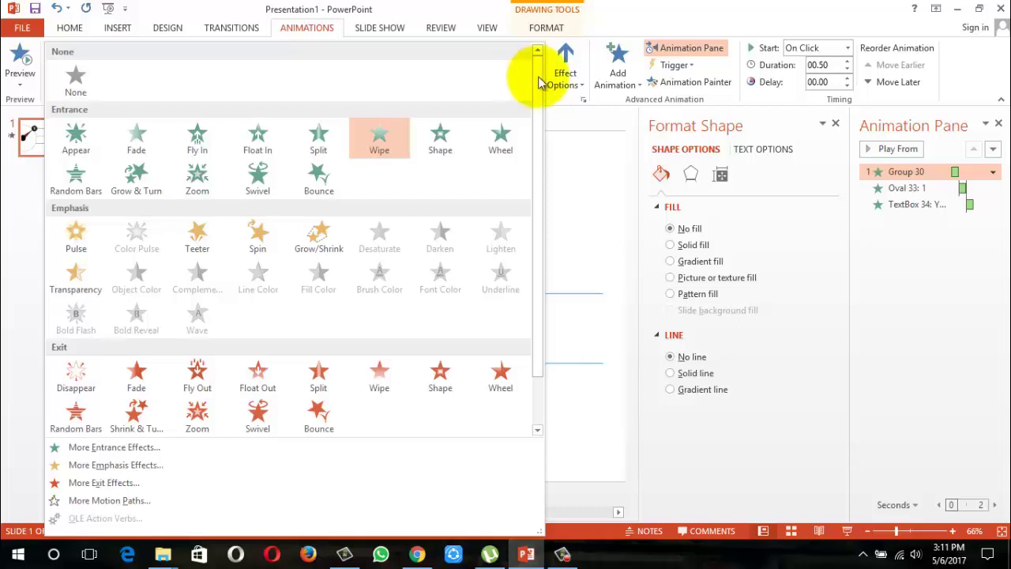
click(568, 73)
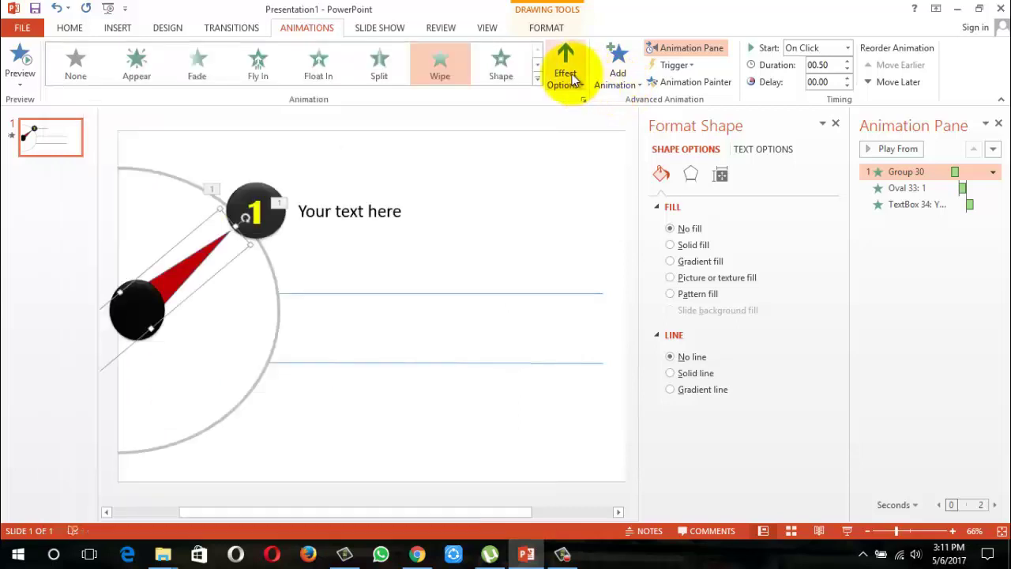
click(572, 79)
Step: Add a Spin emphasis animation to the needle group
click(617, 74)
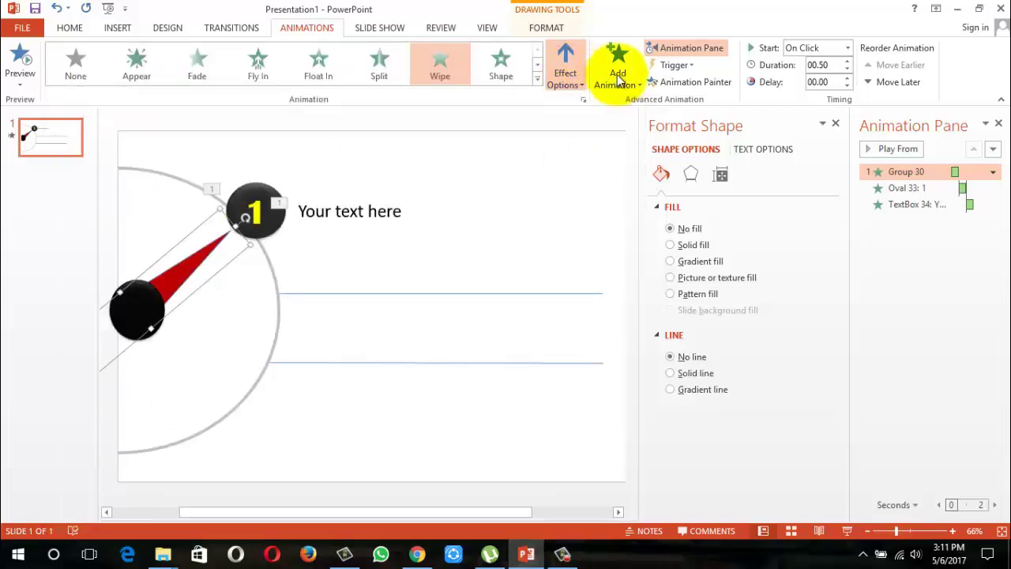
click(617, 74)
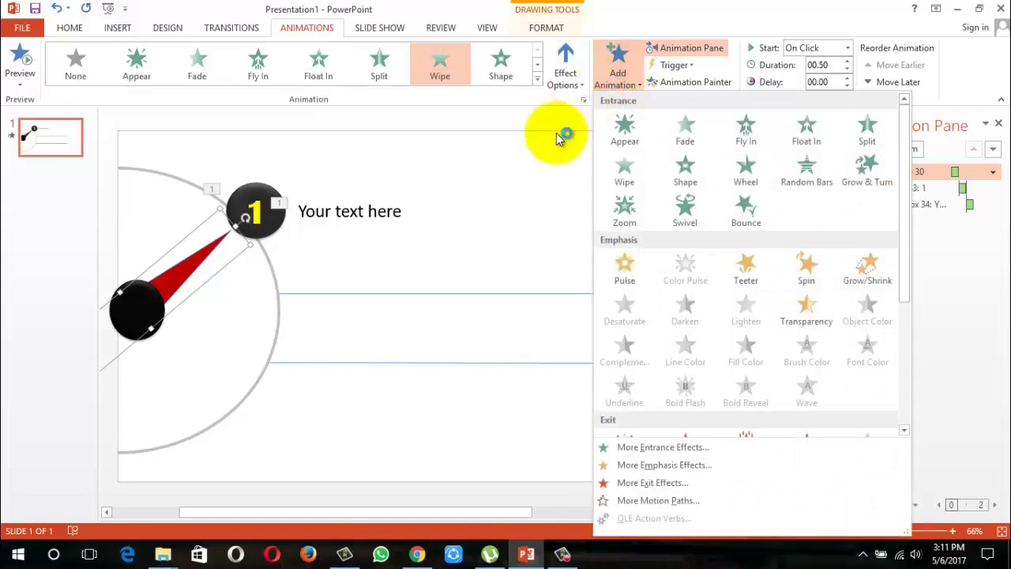
key(Escape)
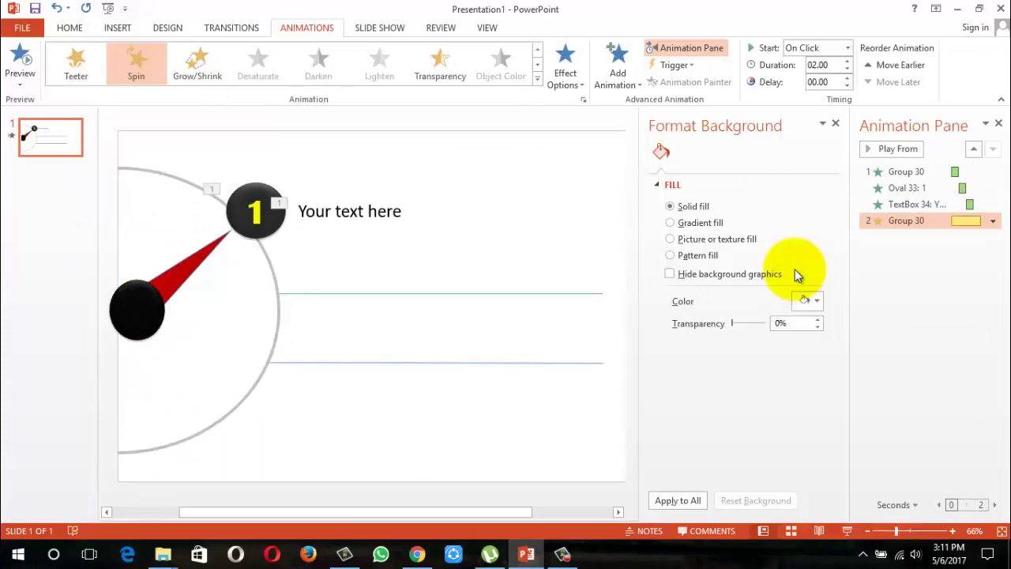
click(993, 221)
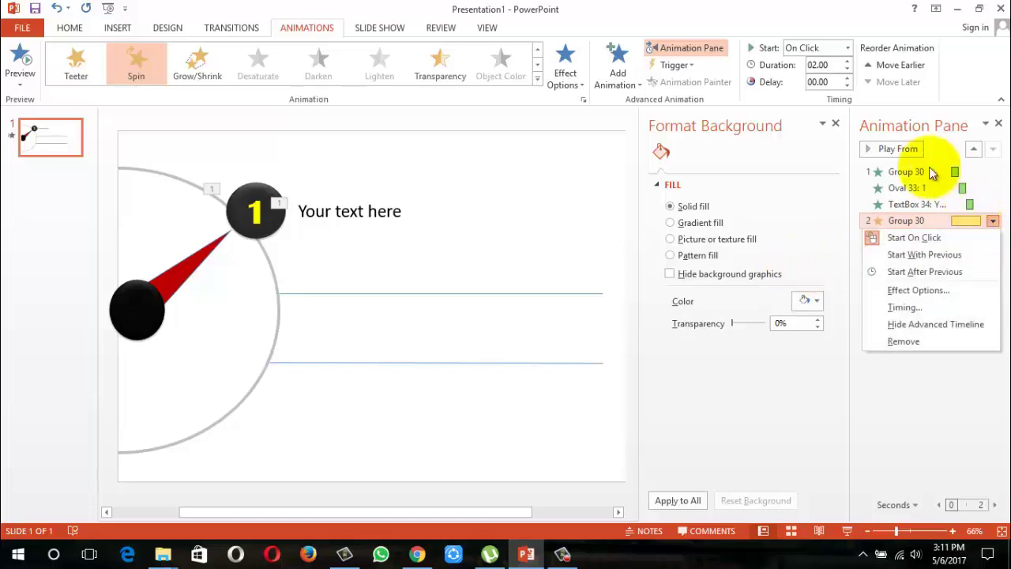
click(837, 127)
click(836, 126)
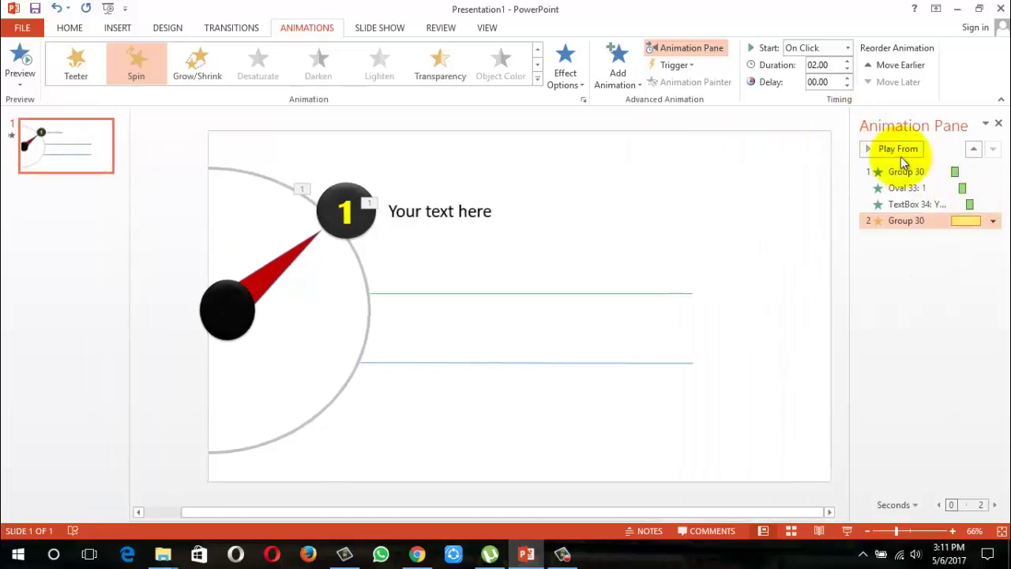
click(992, 222)
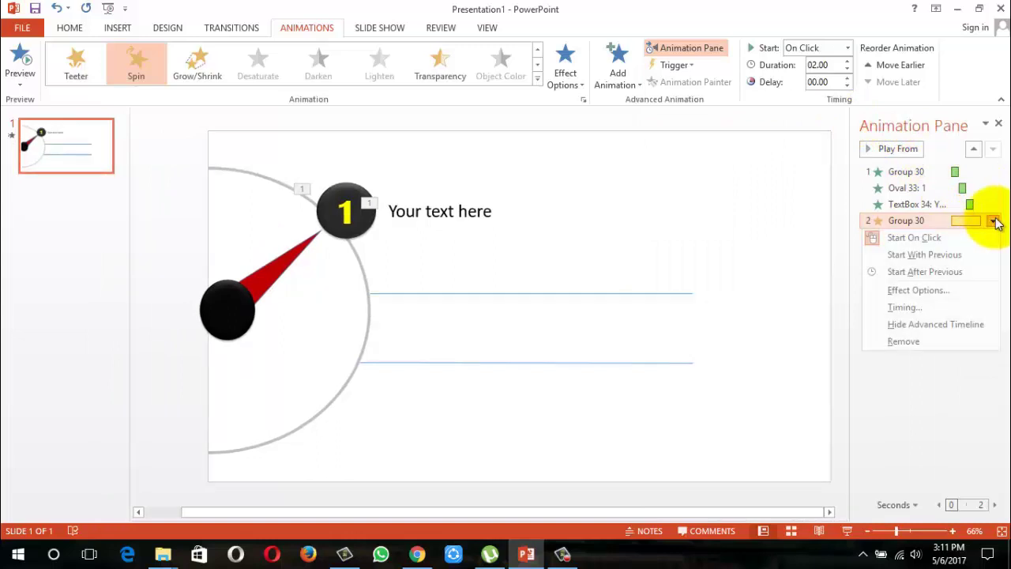
Step: Set the spin amount to a custom 30° clockwise
click(955, 292)
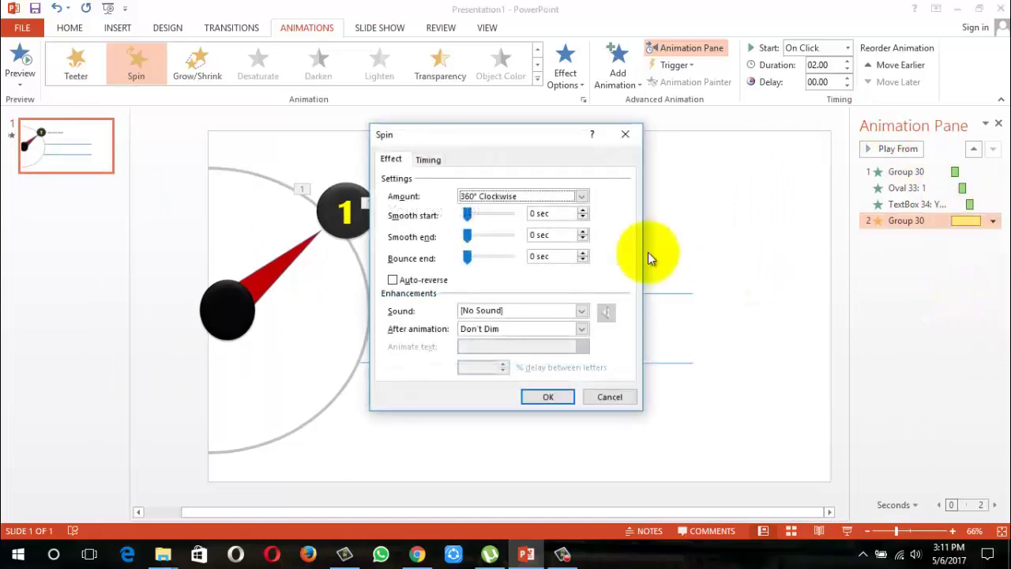
click(554, 197)
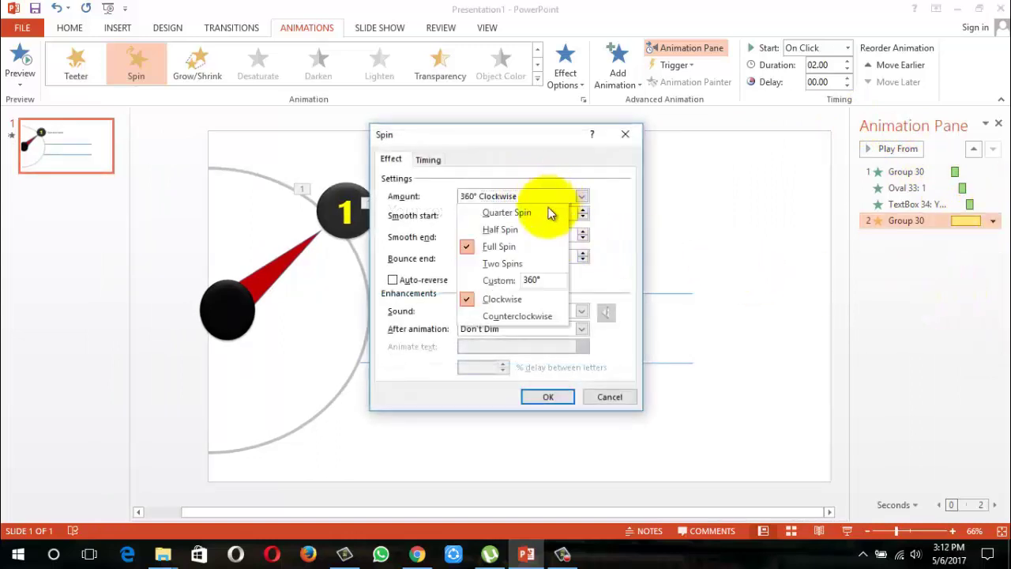
click(530, 280)
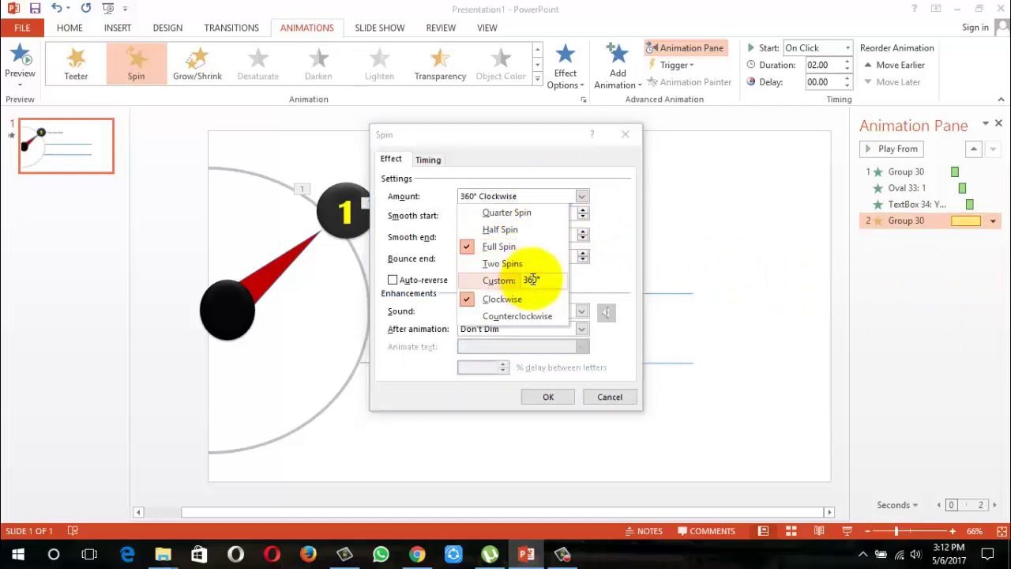
key(BackSpace)
key(BackSpace)
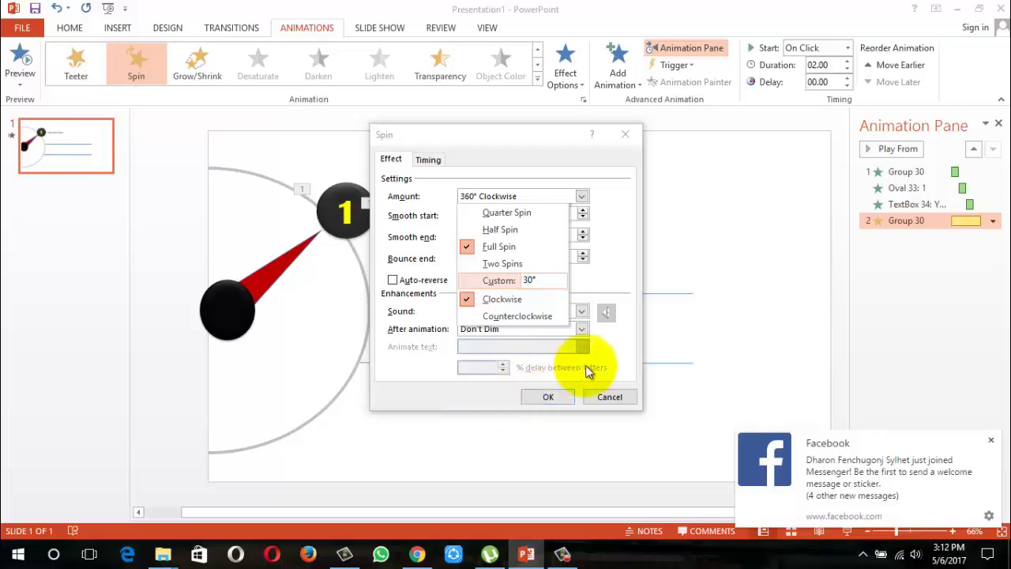
key(Return)
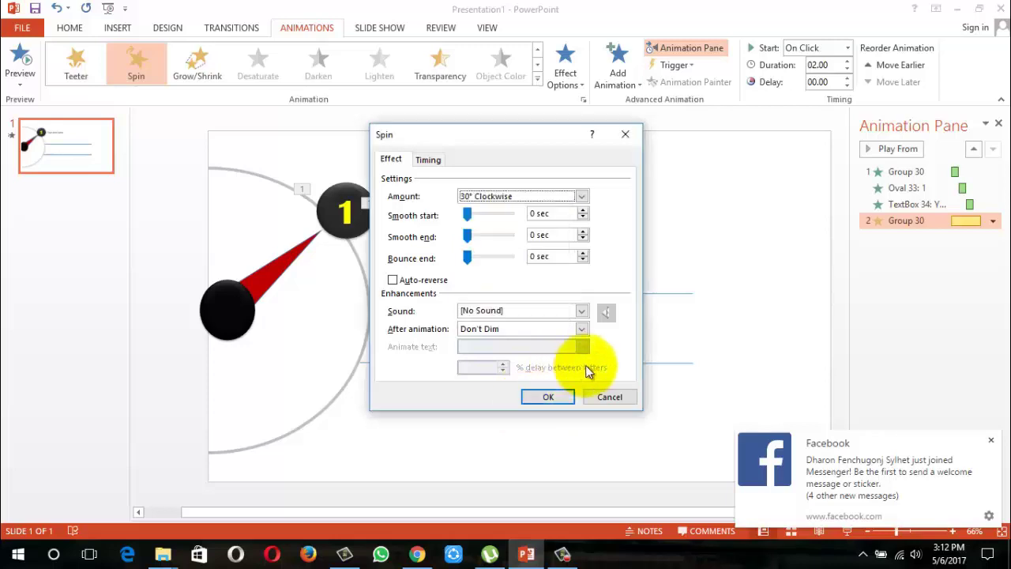
click(550, 397)
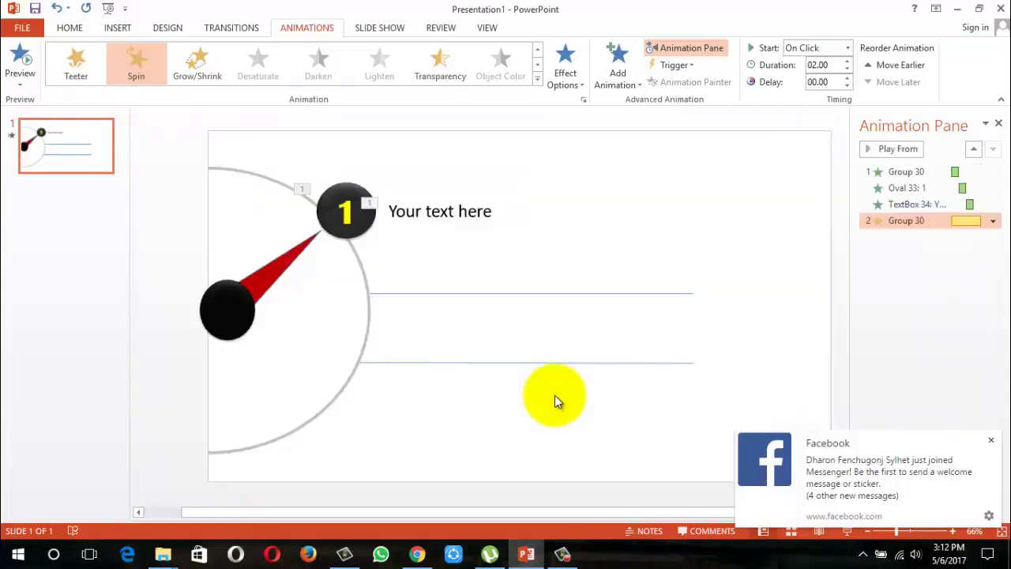
Step: Set the spin duration to 00.50 seconds and play all the slide's animations
click(847, 70)
click(847, 70)
click(848, 70)
click(847, 70)
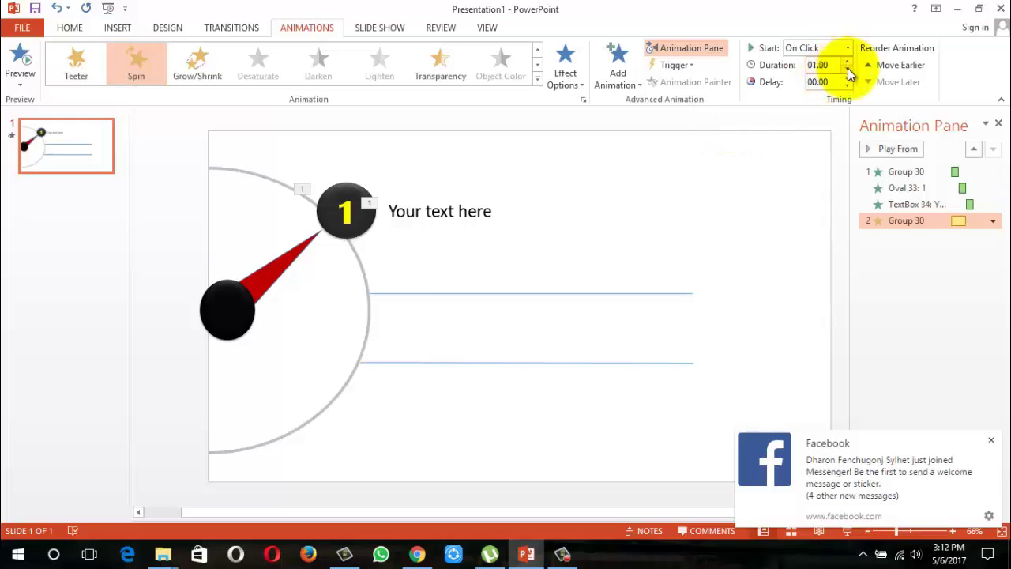
click(847, 70)
click(848, 70)
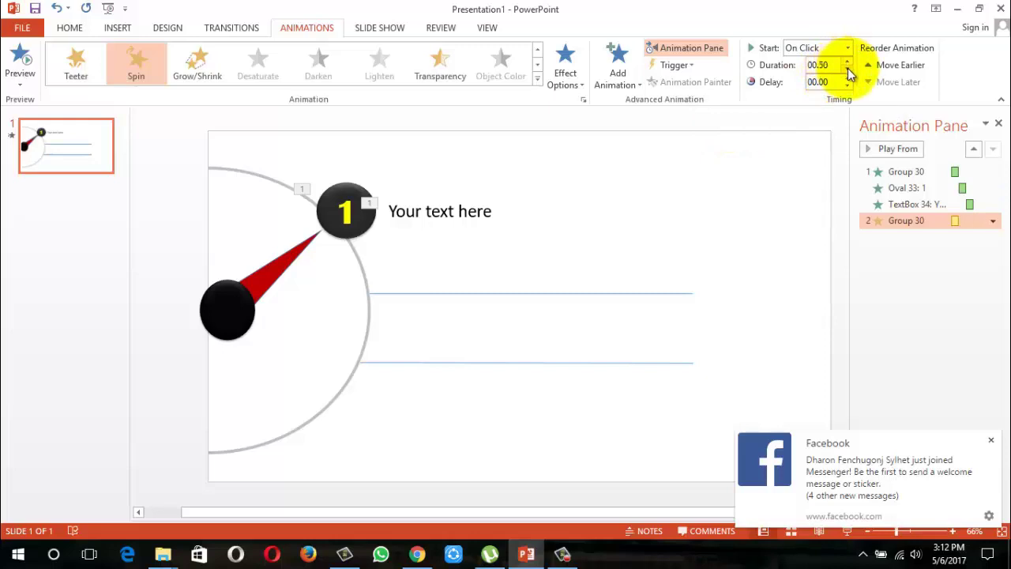
click(740, 206)
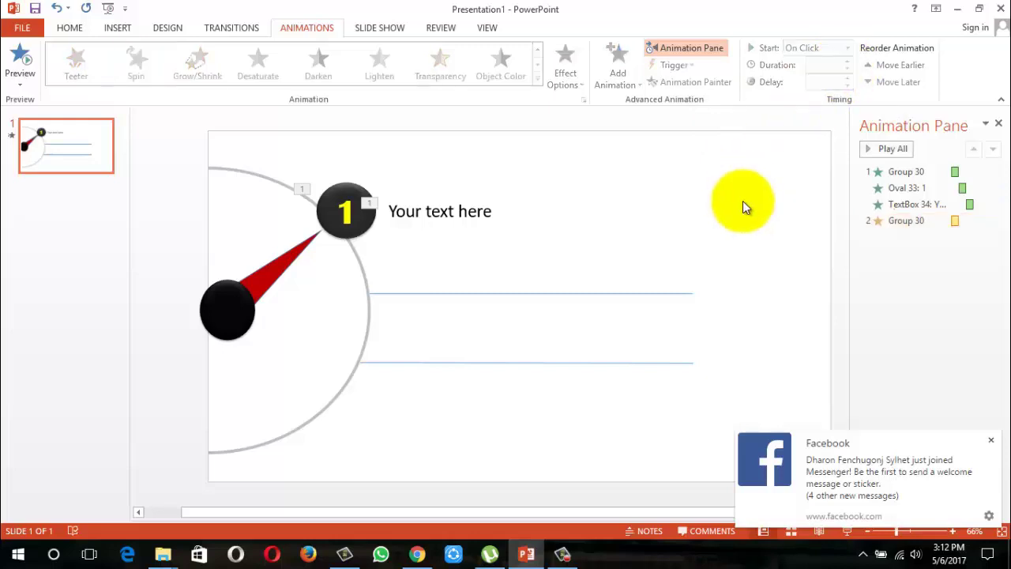
click(873, 149)
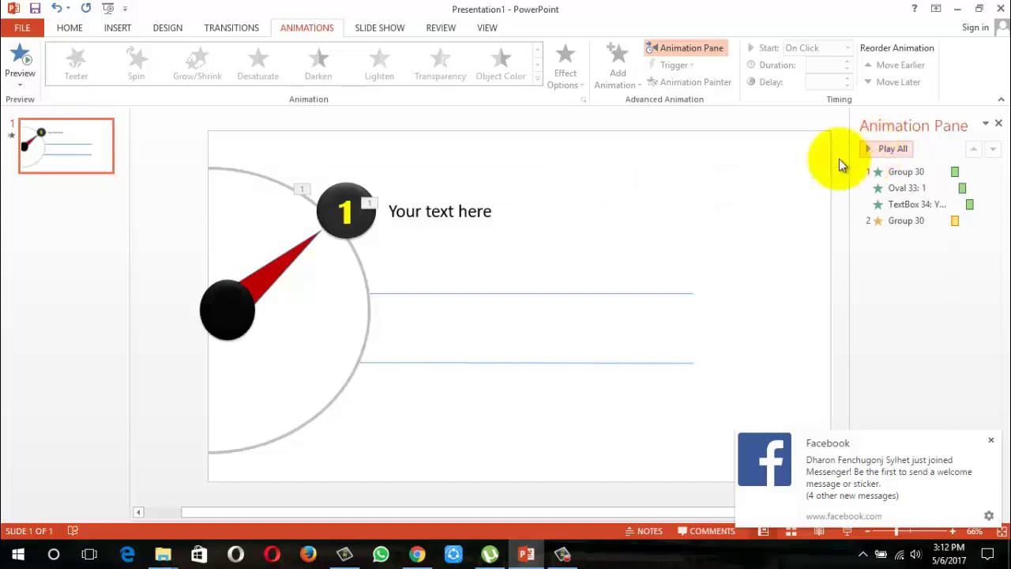
Step: Copy marker 1 and its caption to a position below the original
click(990, 440)
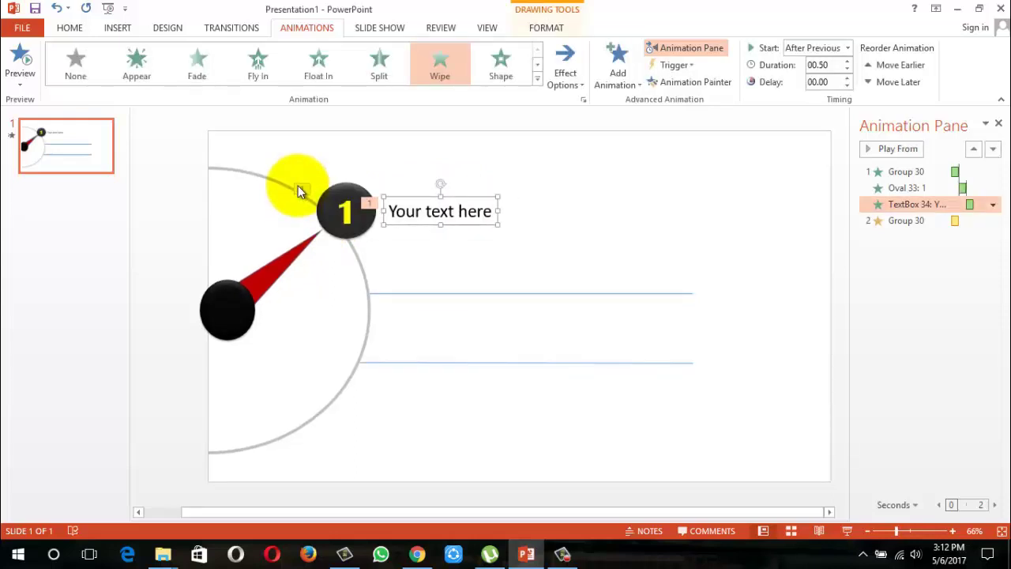
click(506, 243)
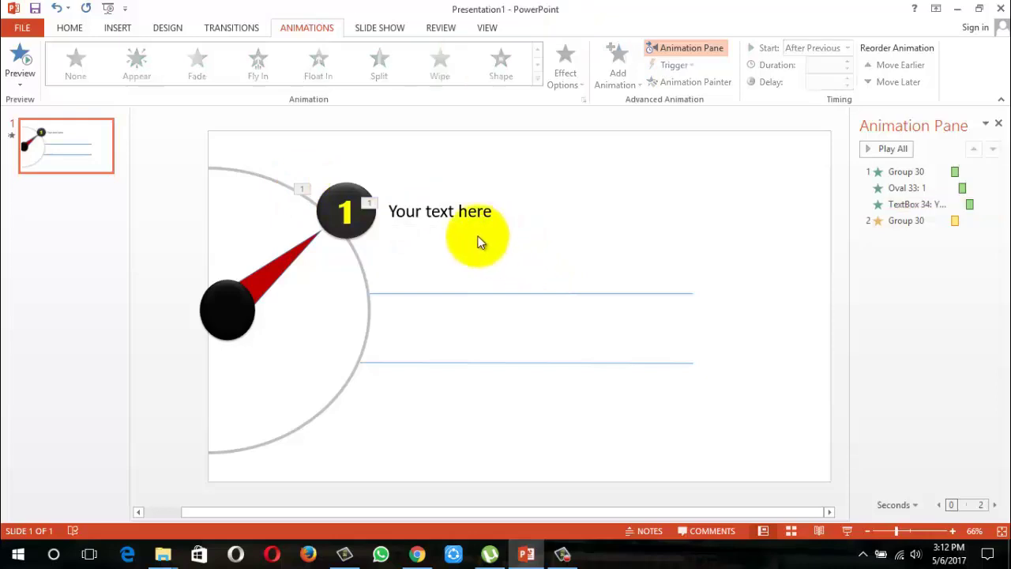
mouse_move(300, 167)
mouse_down()
mouse_move(494, 270)
mouse_move(534, 263)
mouse_up()
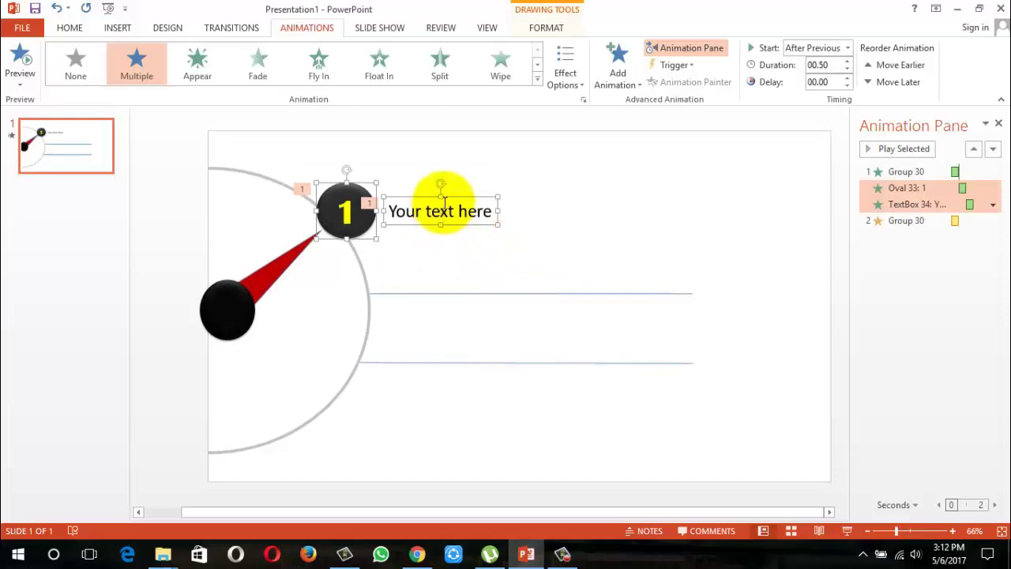
mouse_move(453, 202)
mouse_down()
mouse_move(474, 291)
mouse_move(487, 293)
mouse_up()
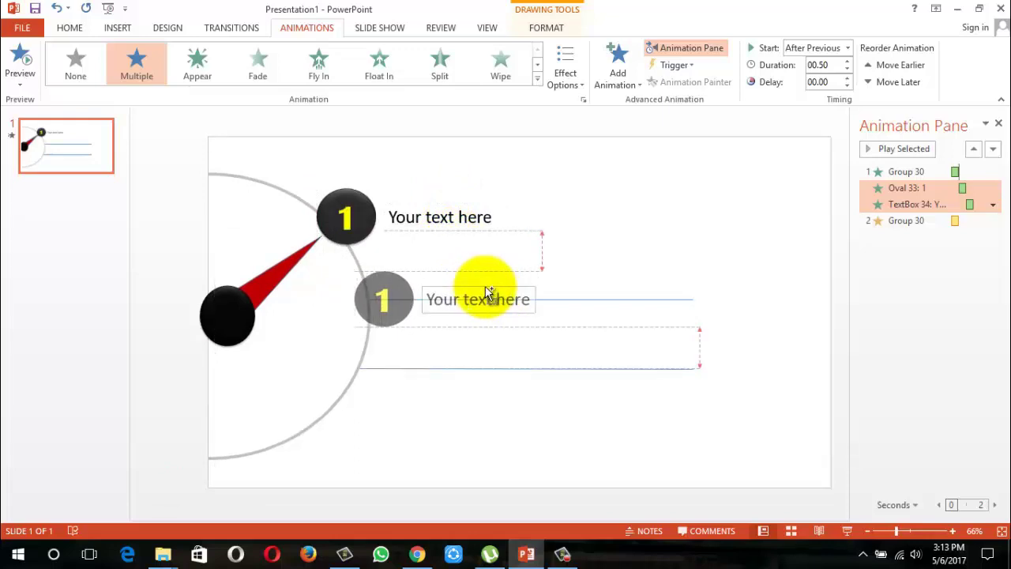
drag(487, 292, 487, 287)
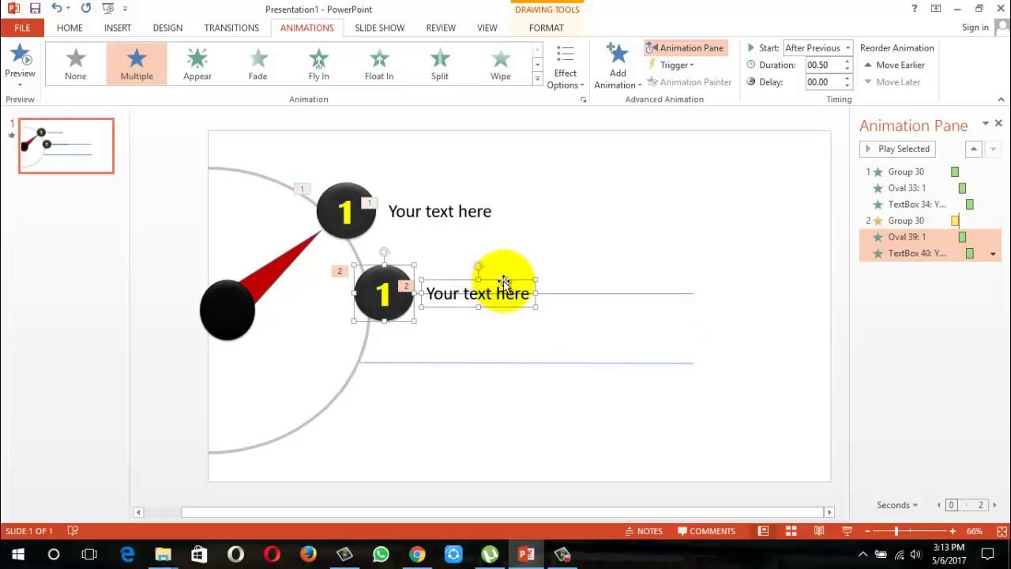
Step: Delete the copied guide line and renumber the new circle to 2
click(586, 296)
key(Delete)
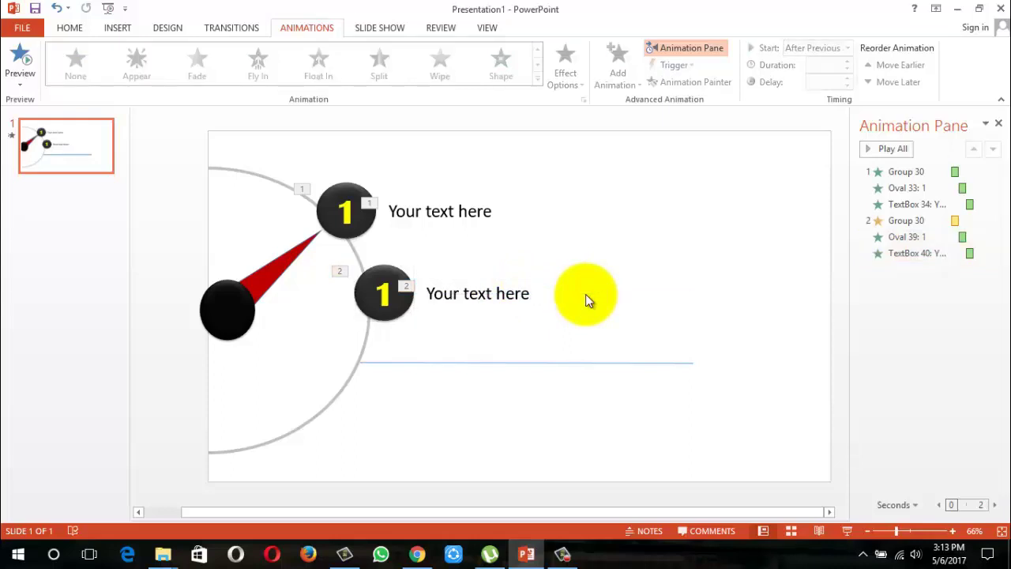
click(384, 292)
text(2)
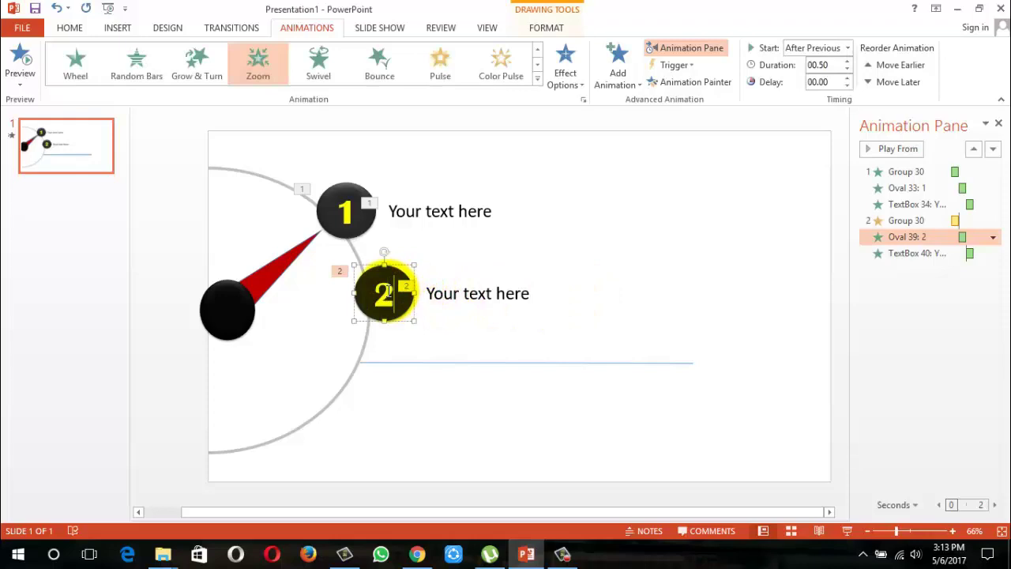
click(551, 314)
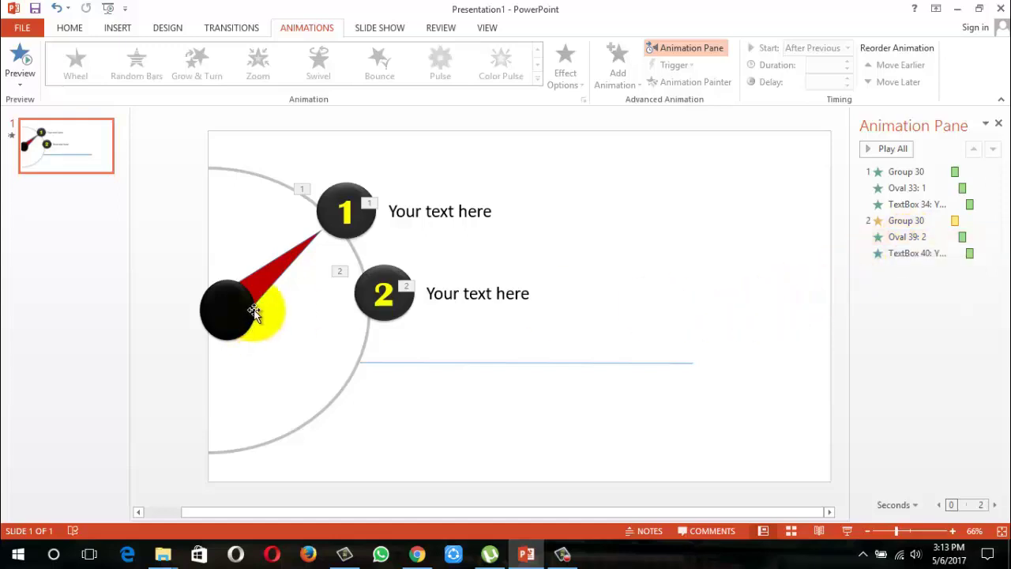
Step: Add another Spin animation to the red needle
click(266, 283)
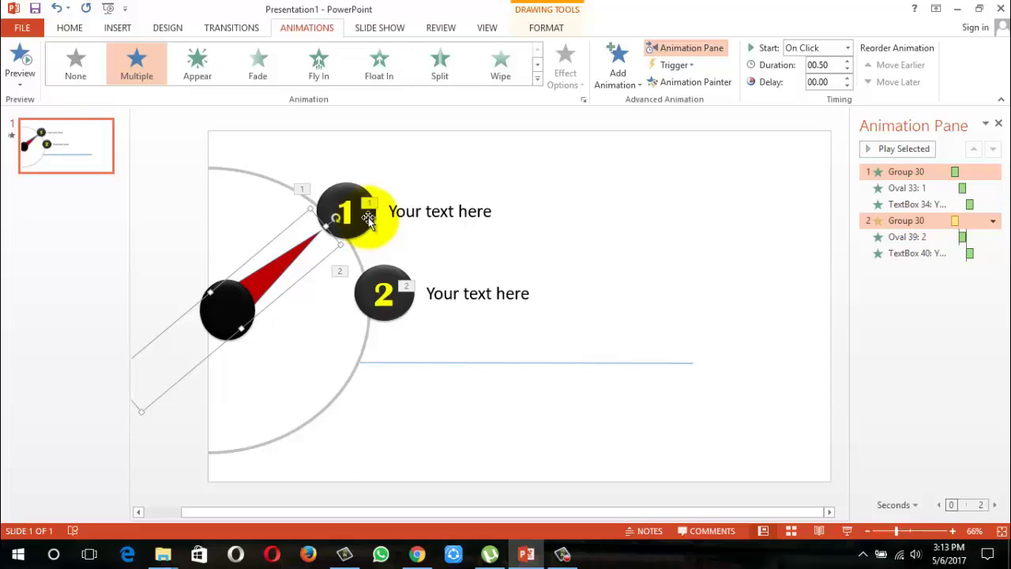
click(619, 67)
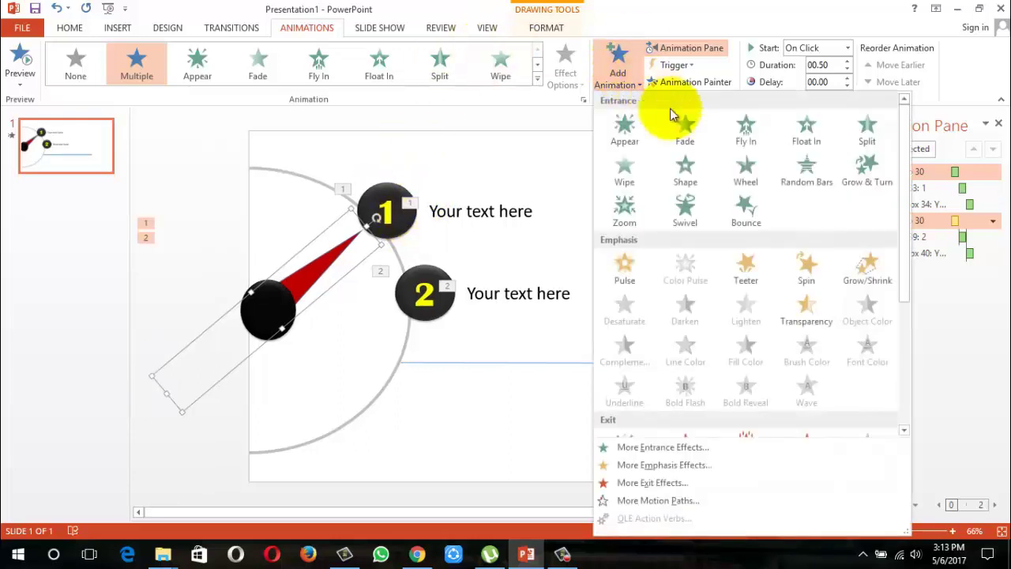
click(809, 278)
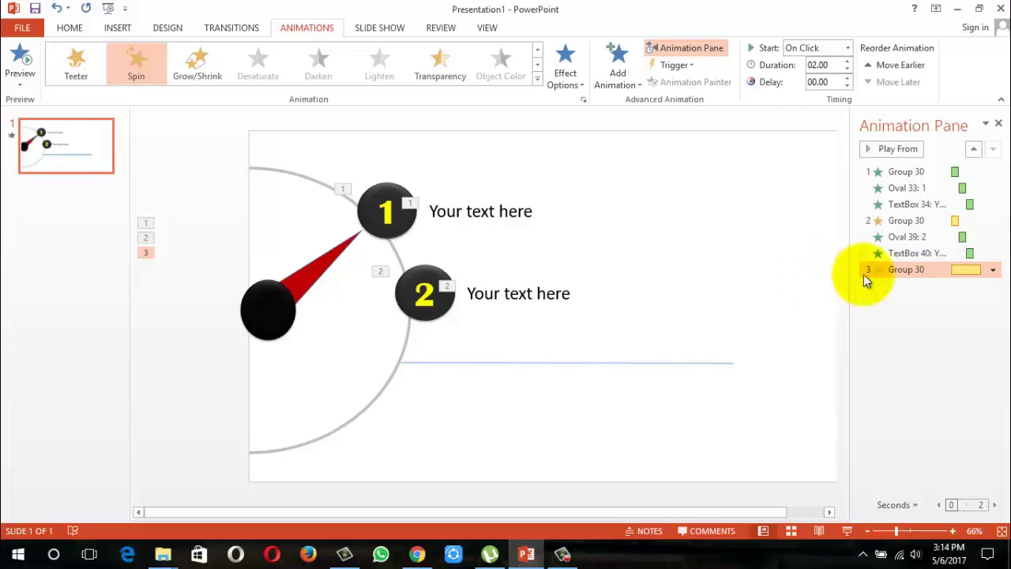
click(993, 271)
click(934, 337)
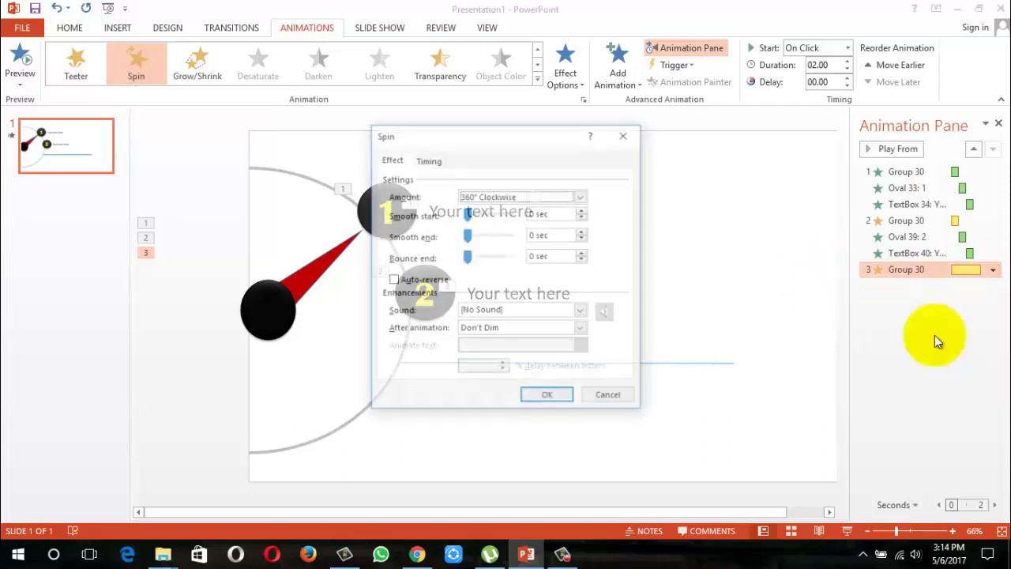
Step: Set the new spin's amount to a custom 30° clockwise
click(581, 198)
click(533, 280)
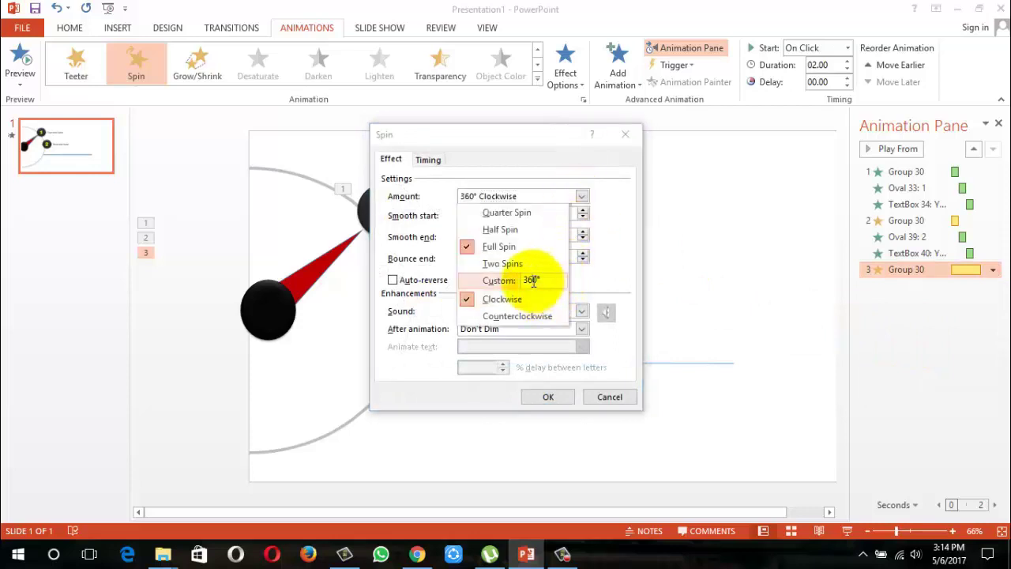
key(BackSpace)
key(BackSpace)
key(Return)
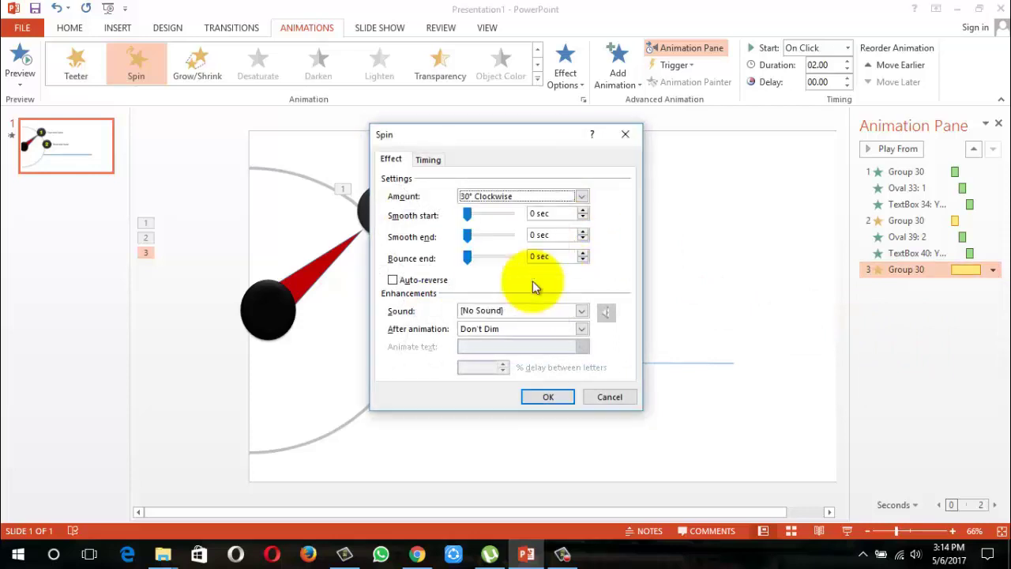
click(539, 395)
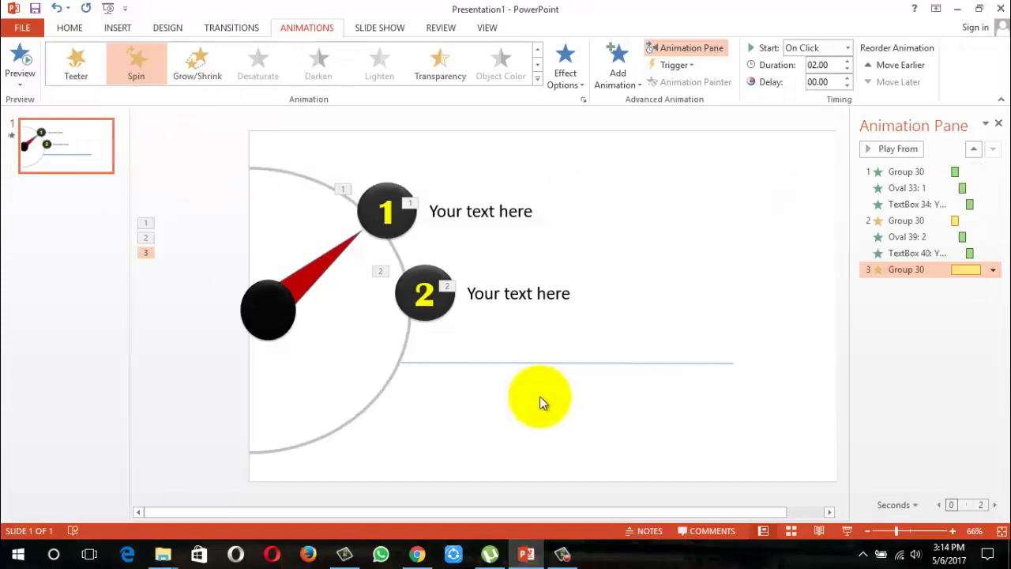
Step: Set the spin duration to 0.50 seconds
click(848, 70)
click(848, 70)
click(848, 70)
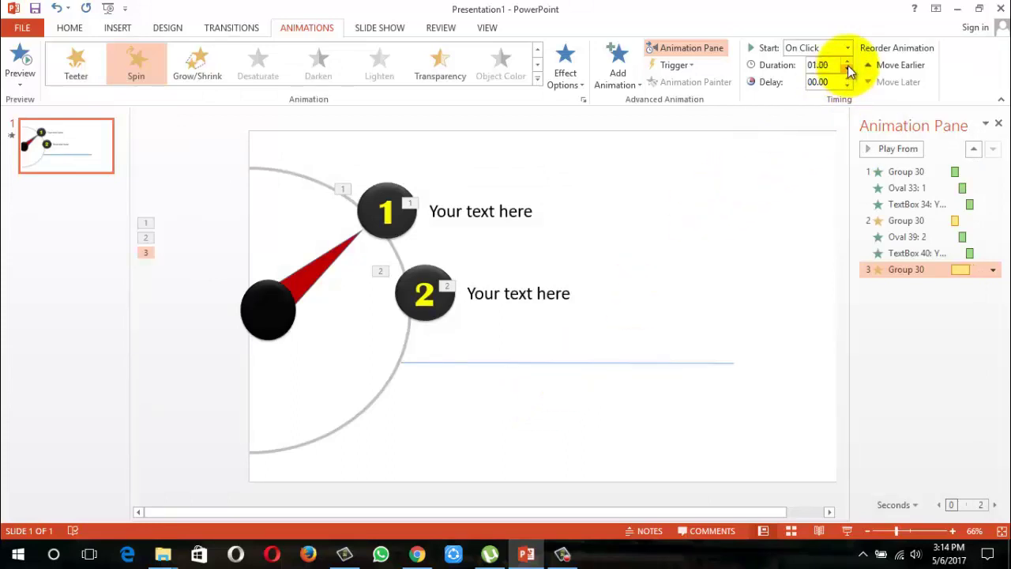
click(849, 70)
click(848, 70)
click(848, 69)
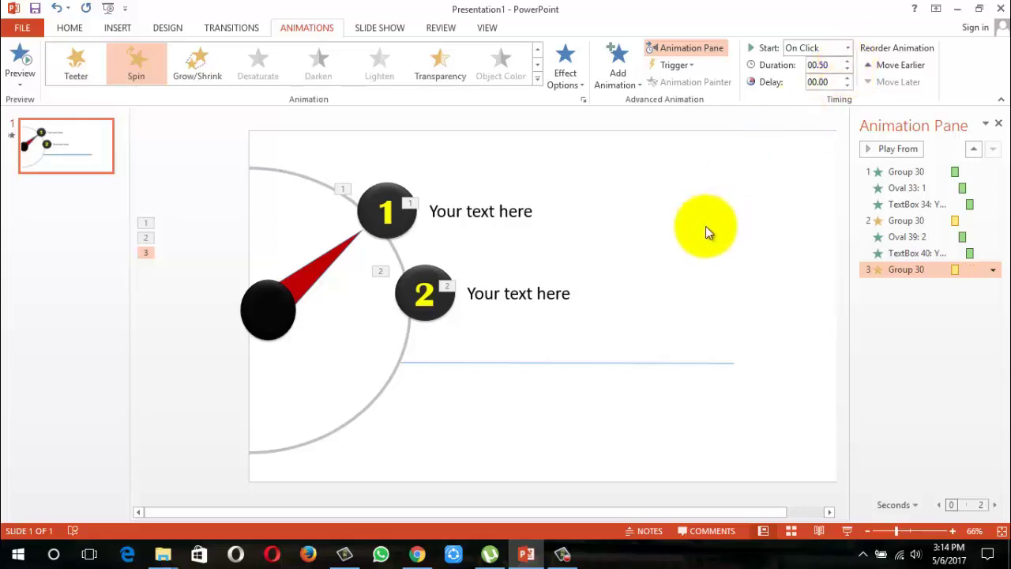
click(643, 252)
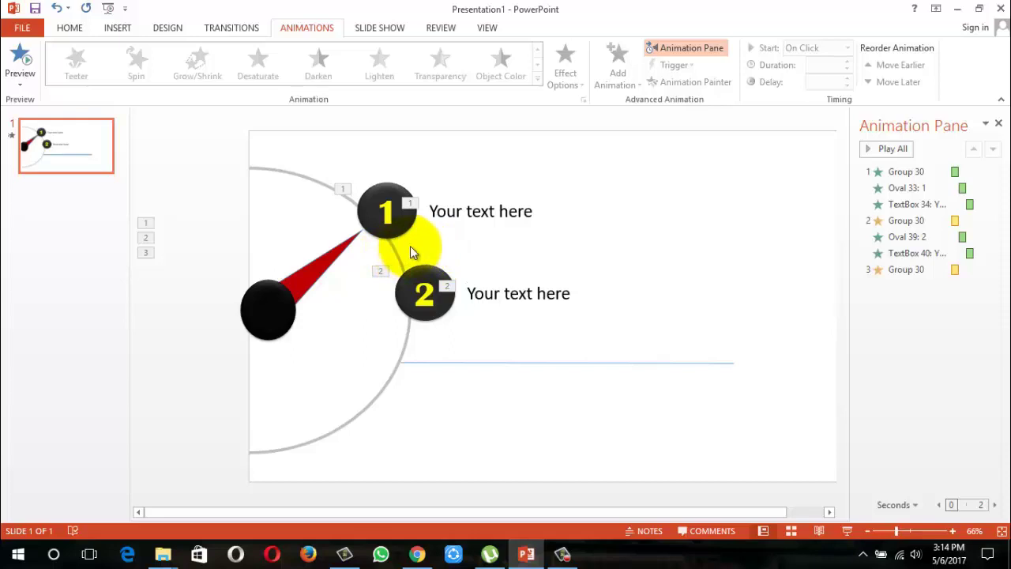
Step: Copy marker 2 and its caption to a position below marker 2
drag(410, 246, 565, 344)
click(568, 328)
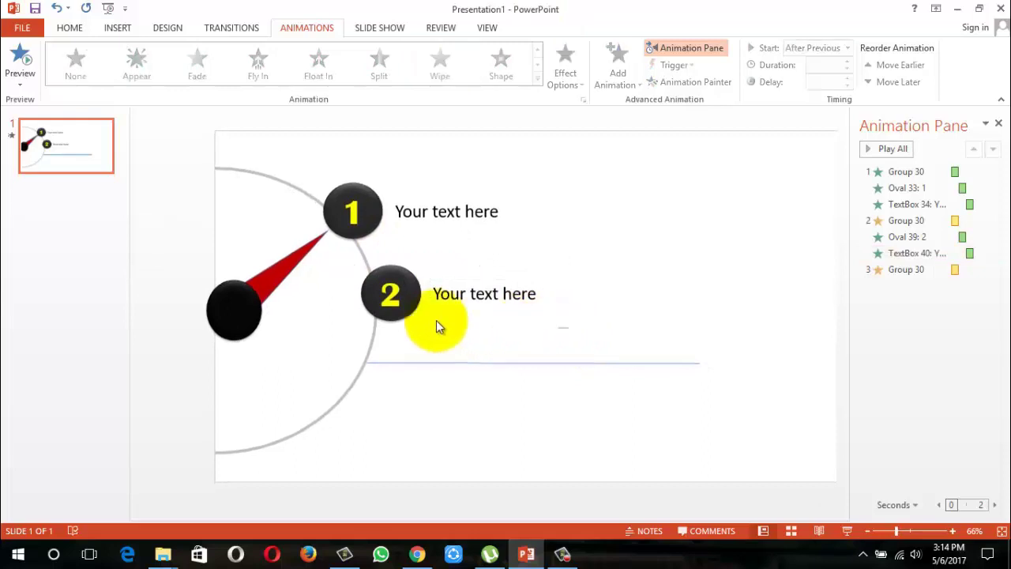
drag(440, 327, 338, 269)
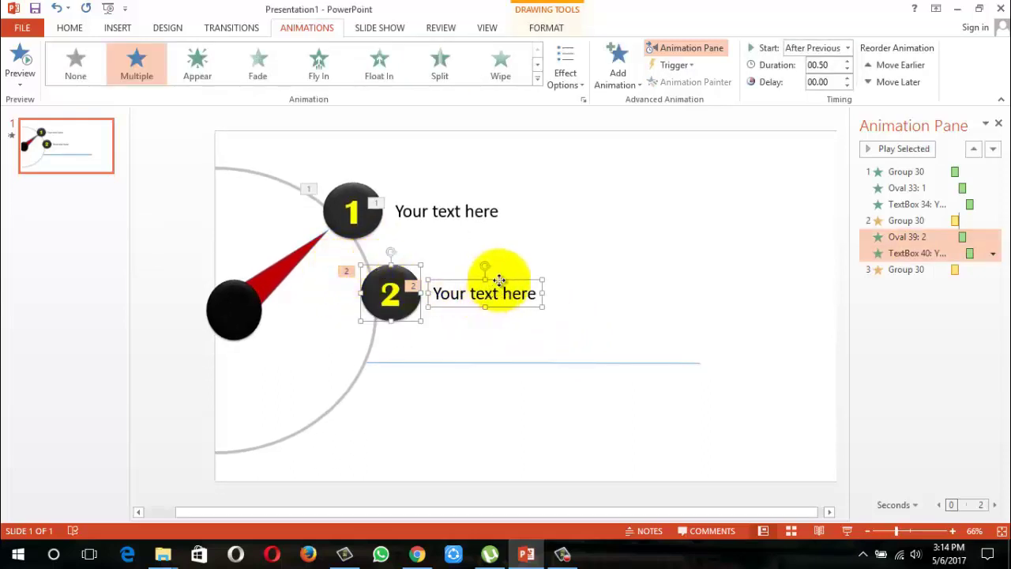
drag(499, 281, 491, 370)
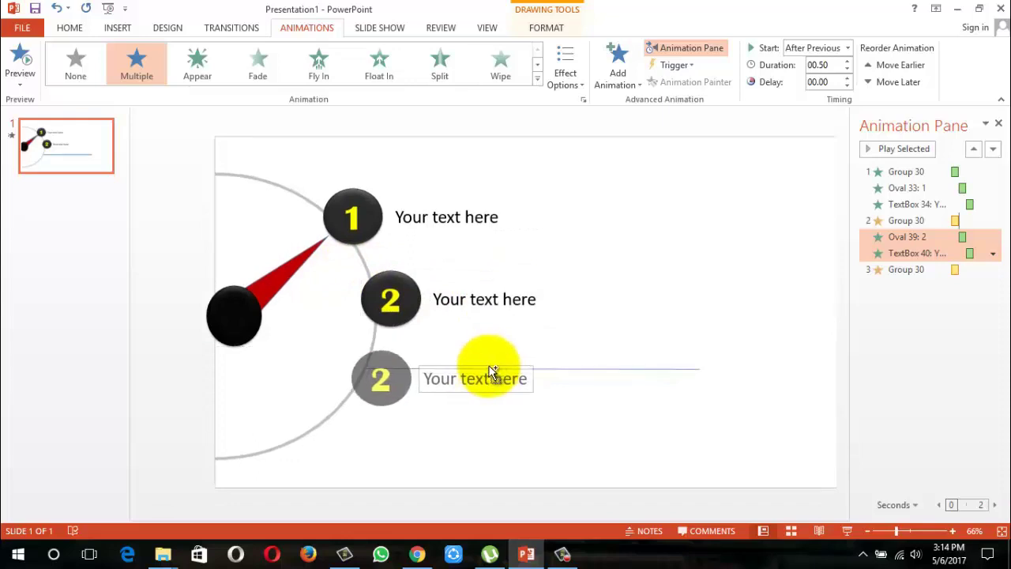
drag(491, 369, 488, 370)
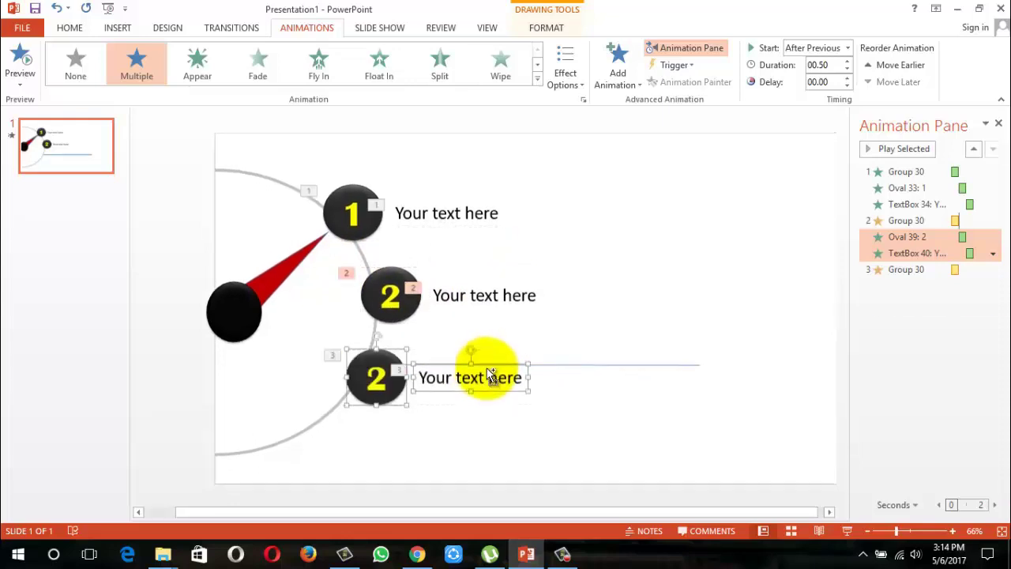
Step: Delete the copied guide line and change the bottom circle's digit to 3
click(604, 404)
click(625, 361)
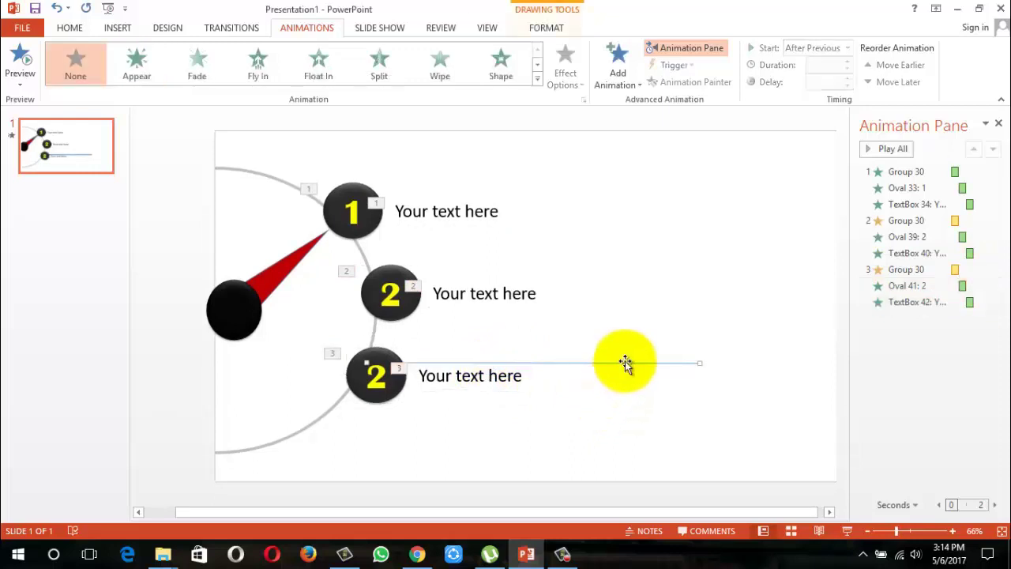
key(Delete)
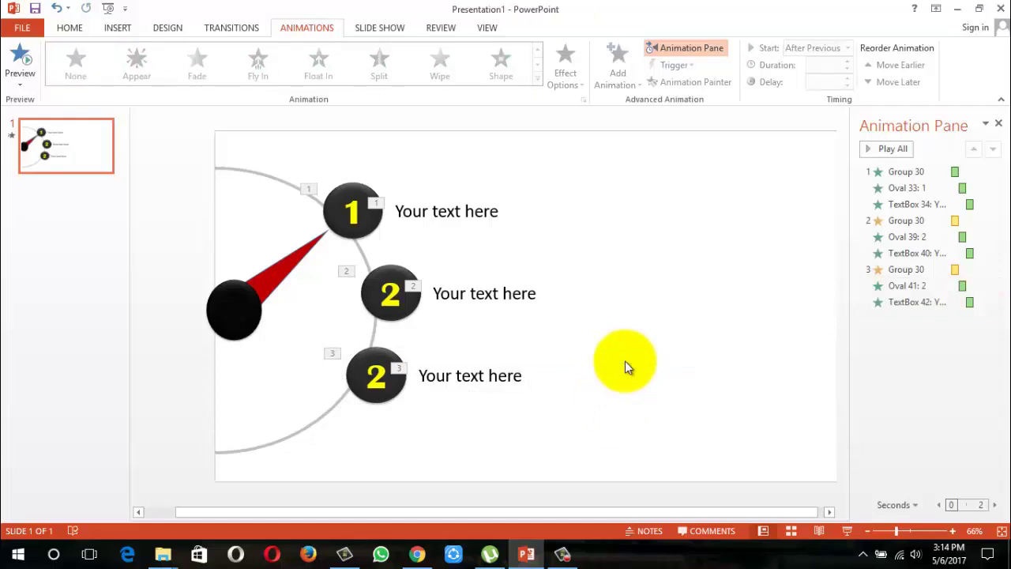
click(387, 372)
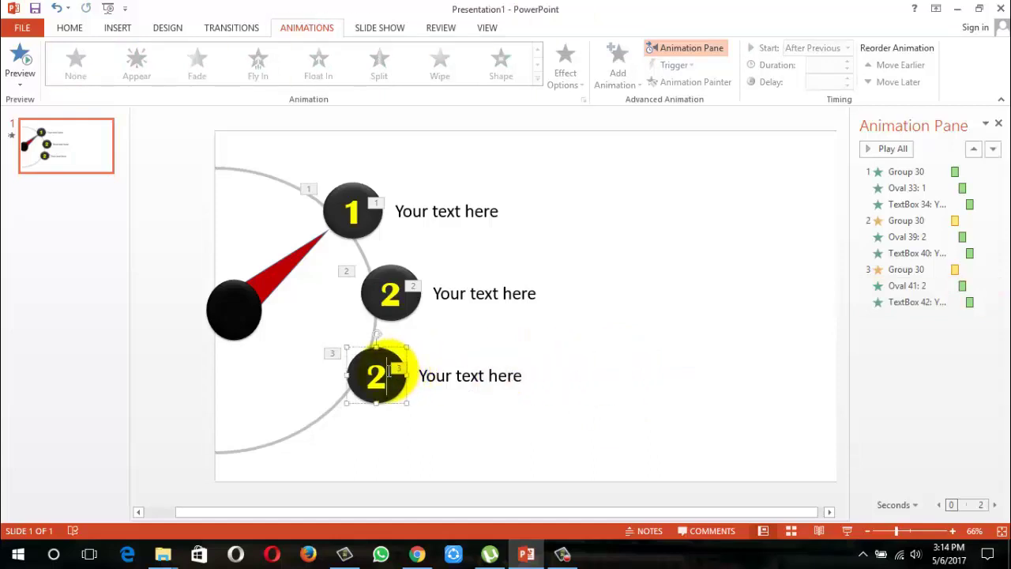
key(BackSpace)
text(3)
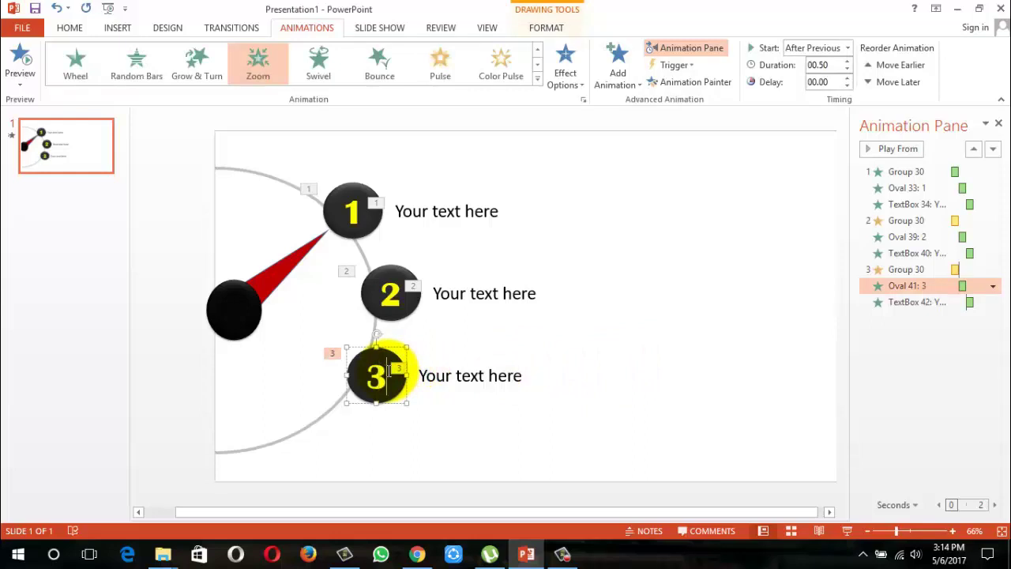
click(543, 425)
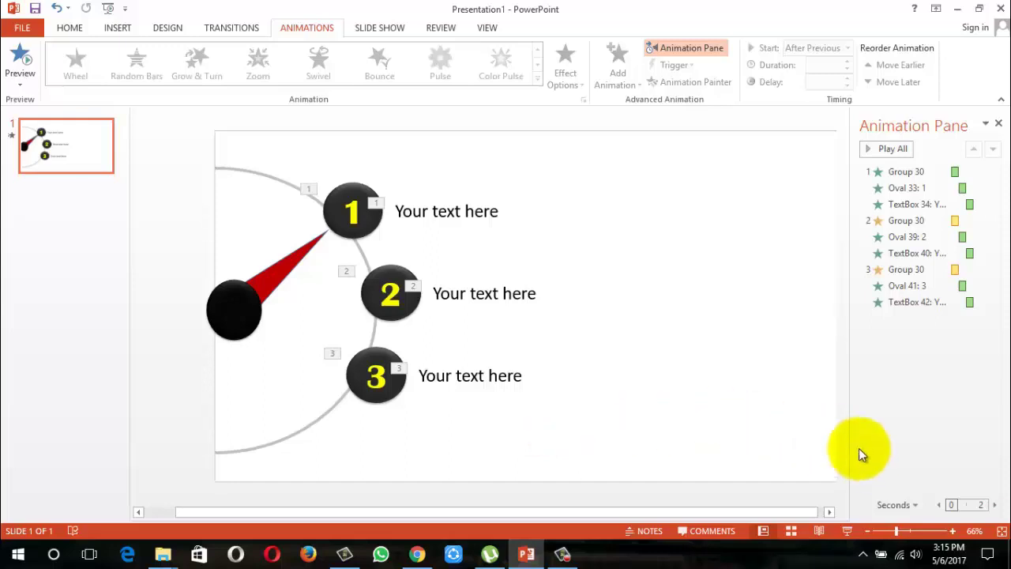
click(893, 152)
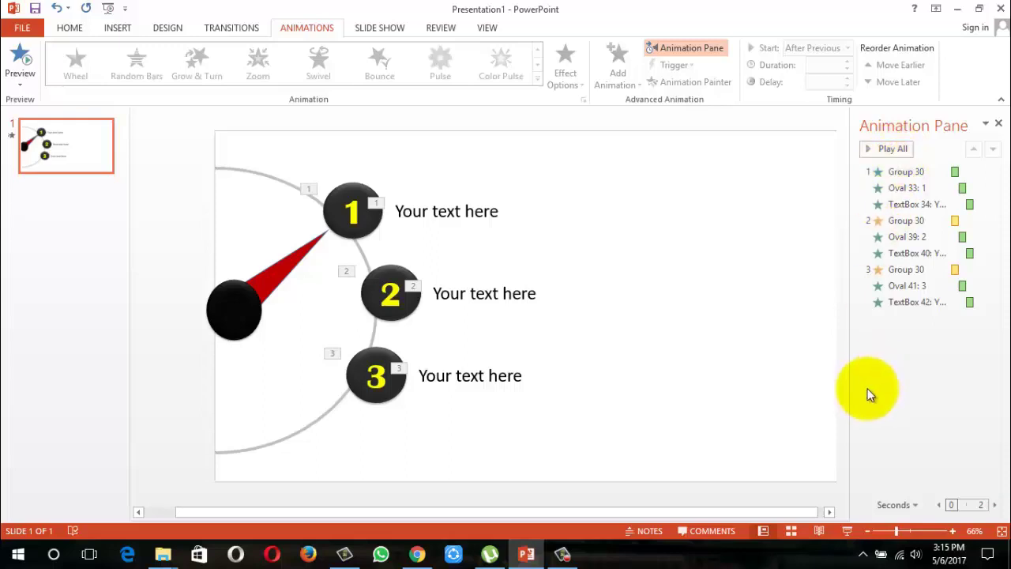
click(846, 536)
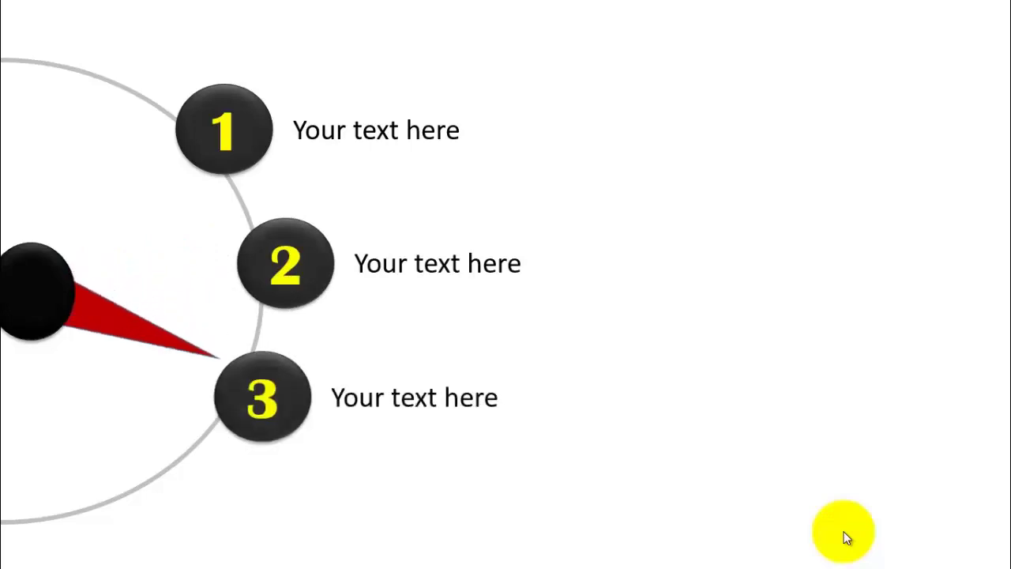
key(Escape)
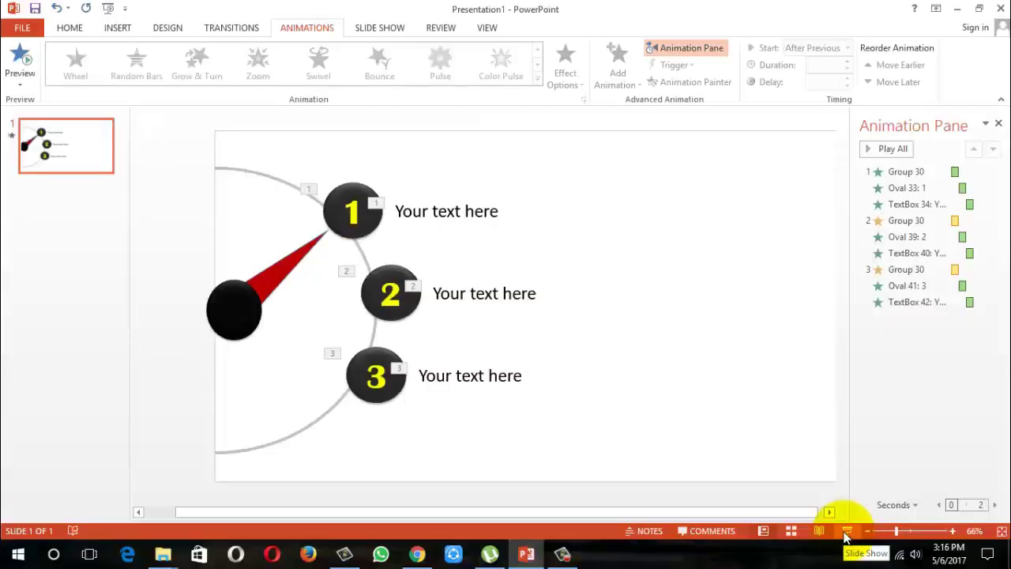